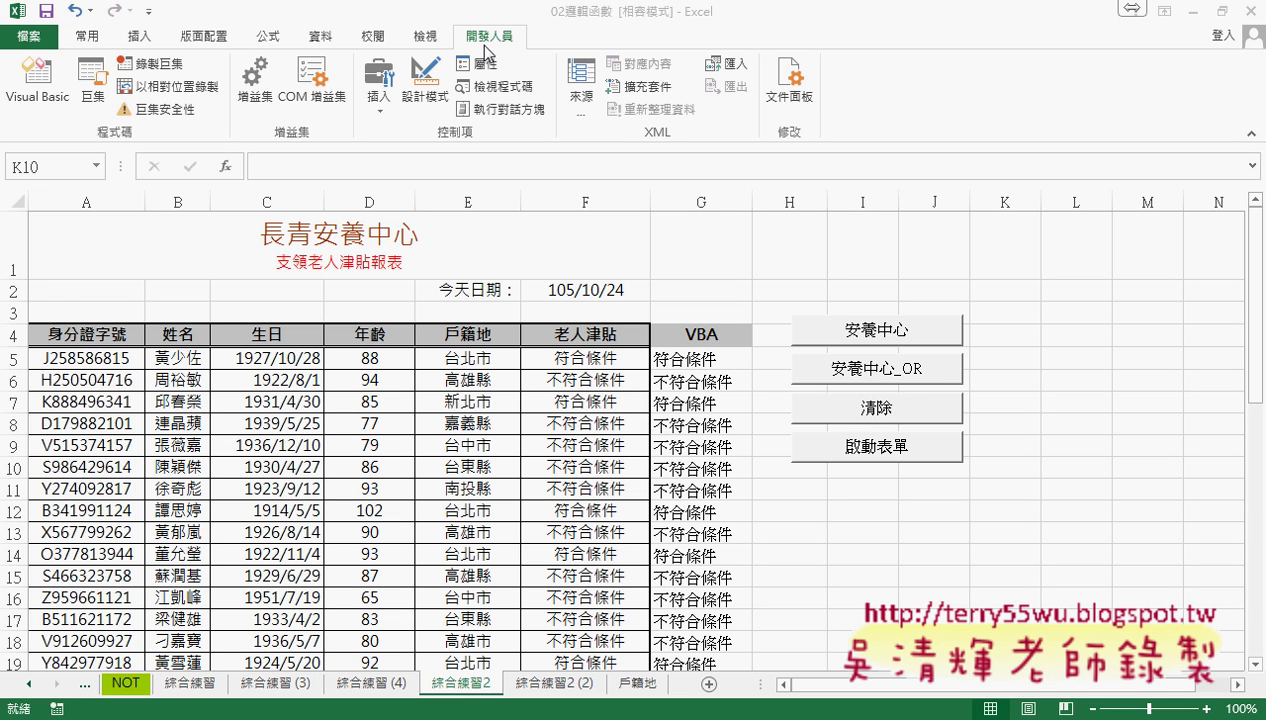
Open the Visual Basic editor from the workbook, showing the home UserForm titled 安養中心系統.
left_click(44, 103)
left_click(44, 103)
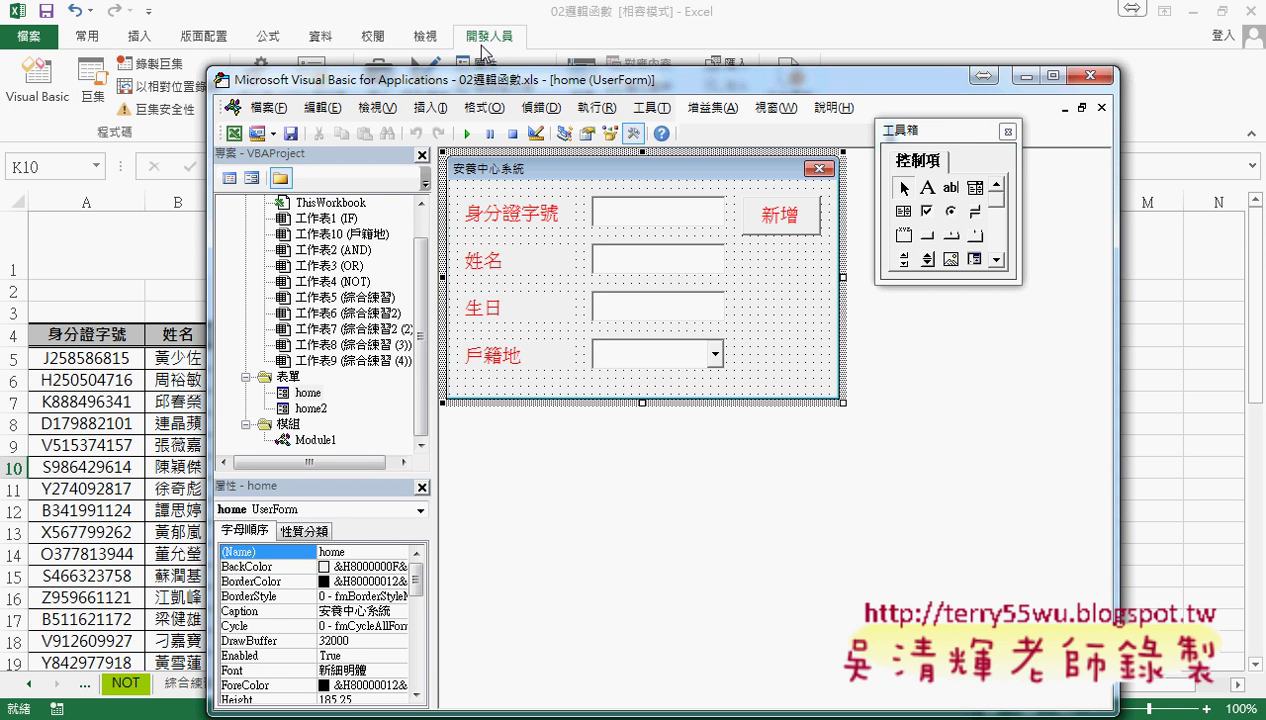
left_click_drag(478, 83, 400, 88)
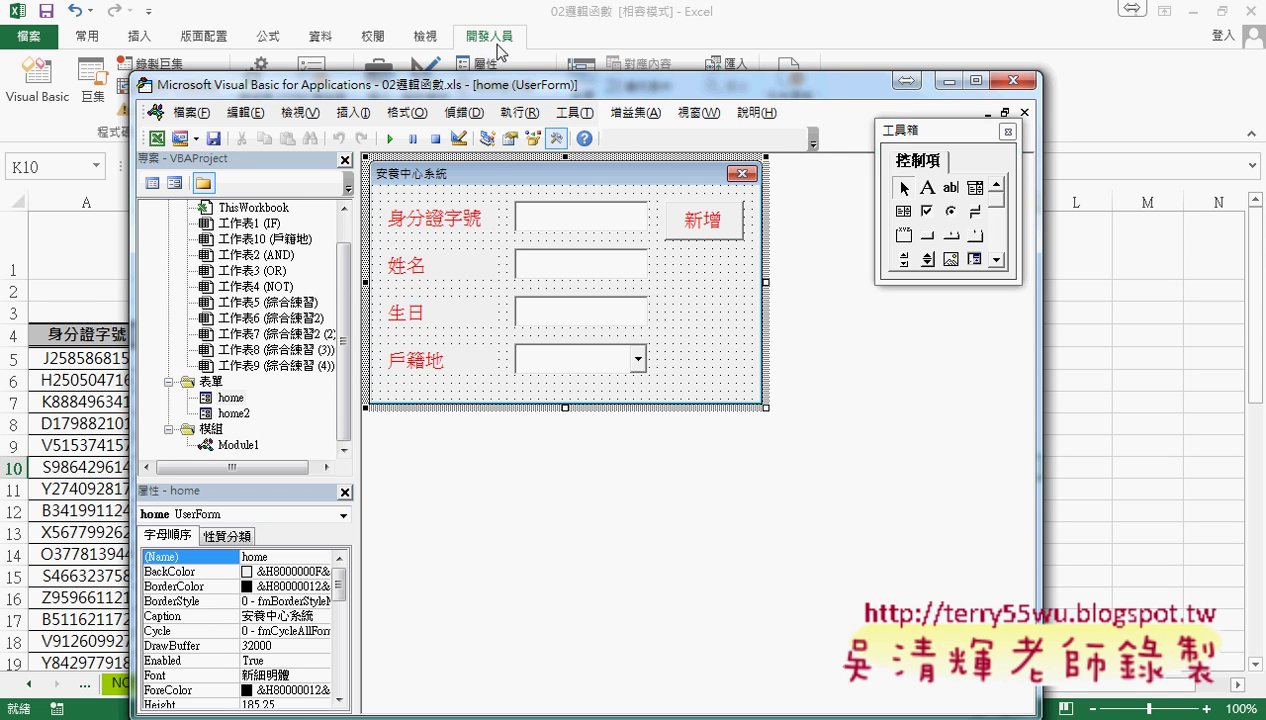
left_click_drag(930, 131, 832, 174)
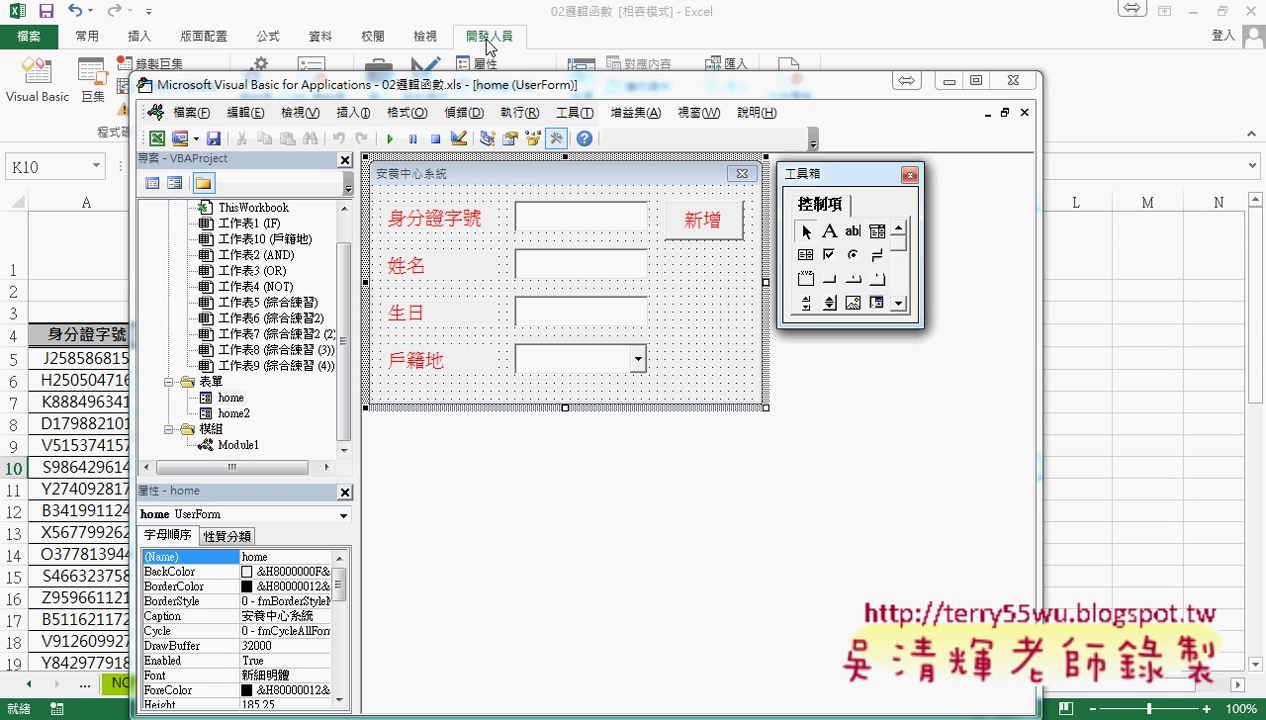
left_click_drag(513, 86, 555, 55)
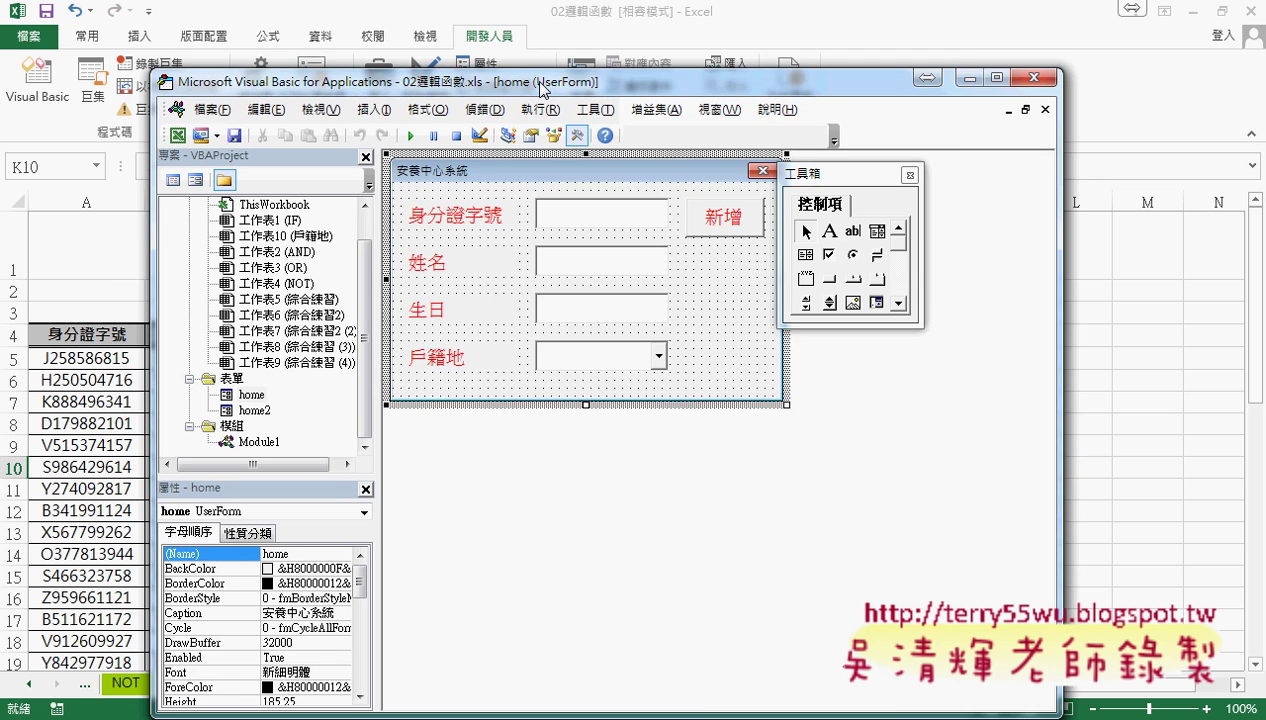
left_click_drag(887, 176, 927, 169)
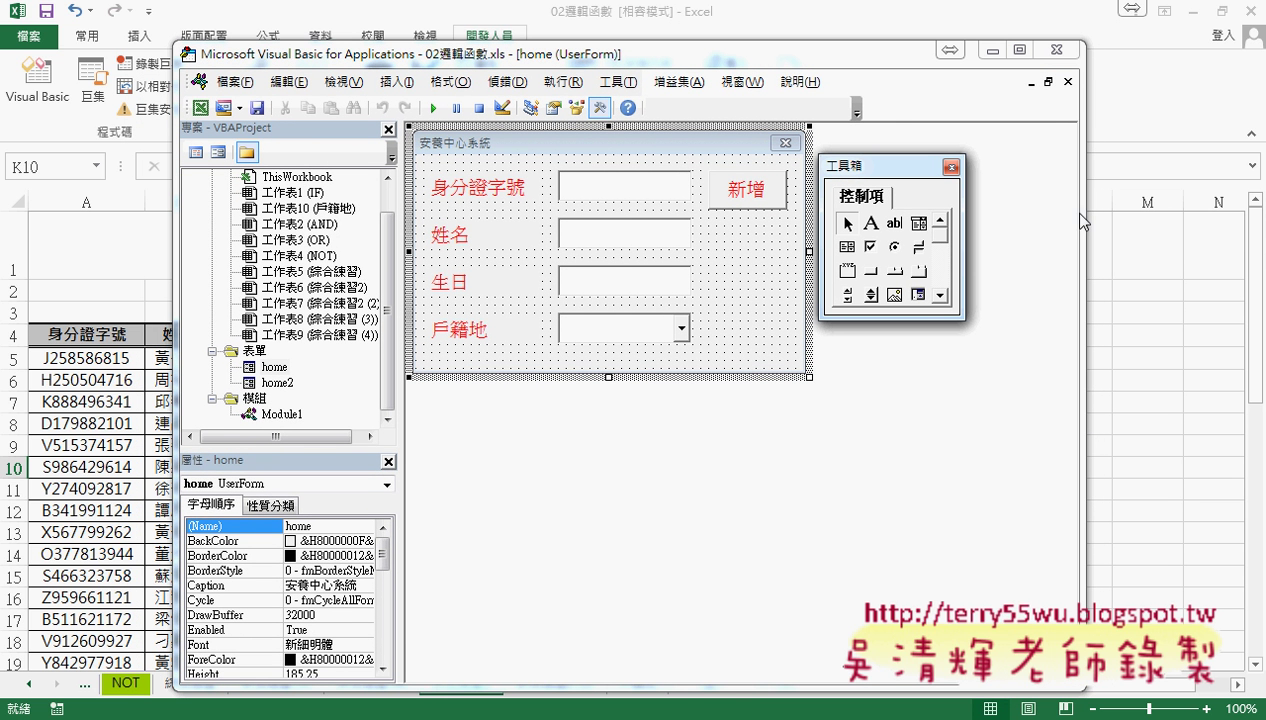
left_click(952, 170)
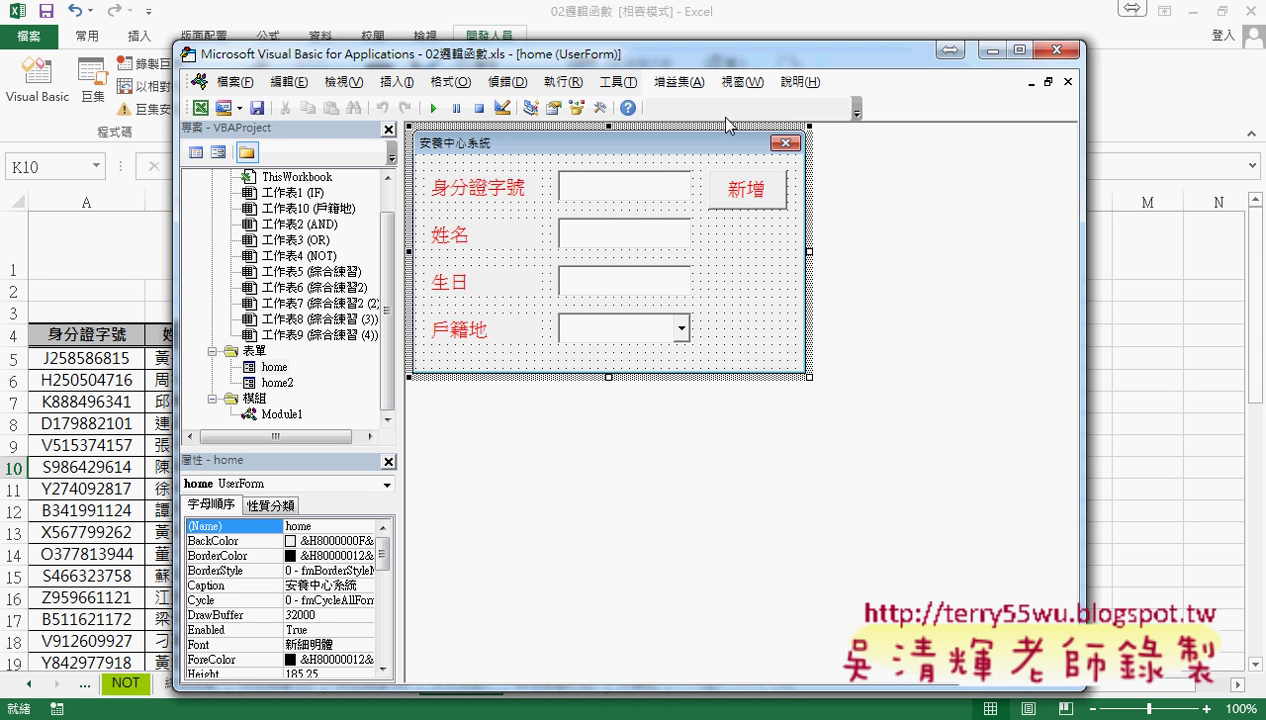
left_click(601, 110)
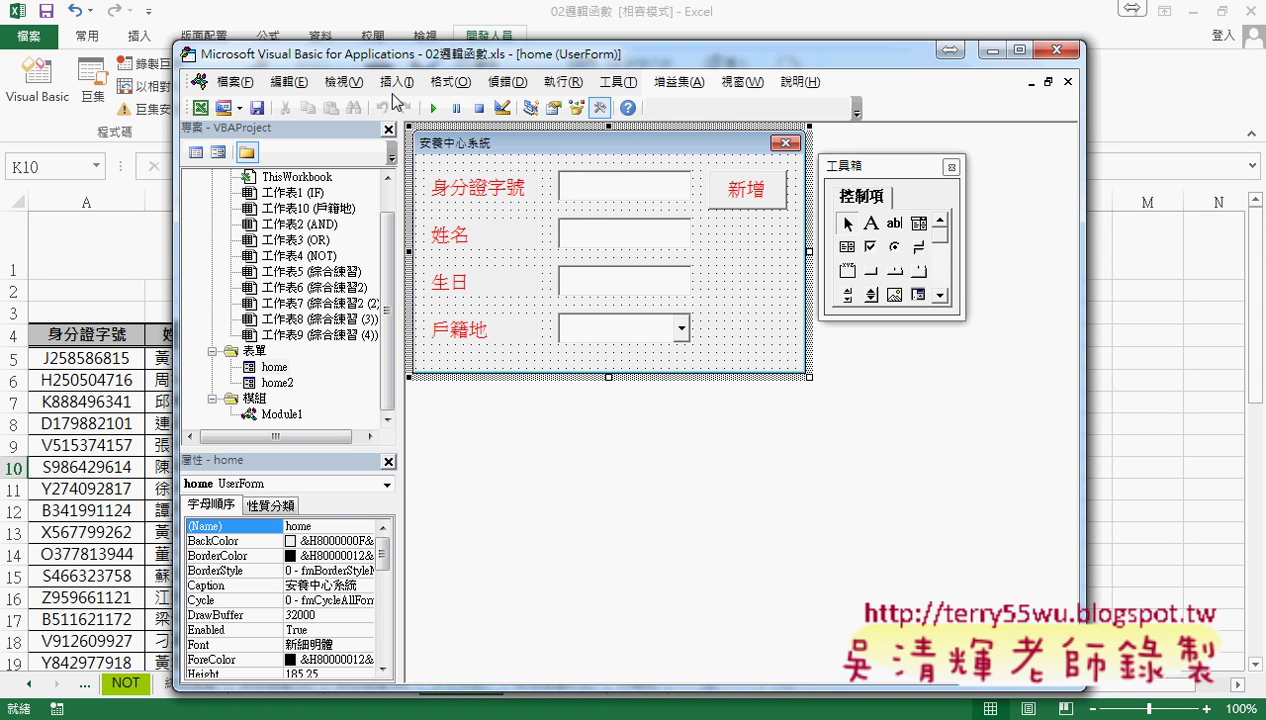
Close the control Toolbox, reopen it from the View menu, then close it again.
left_click(950, 168)
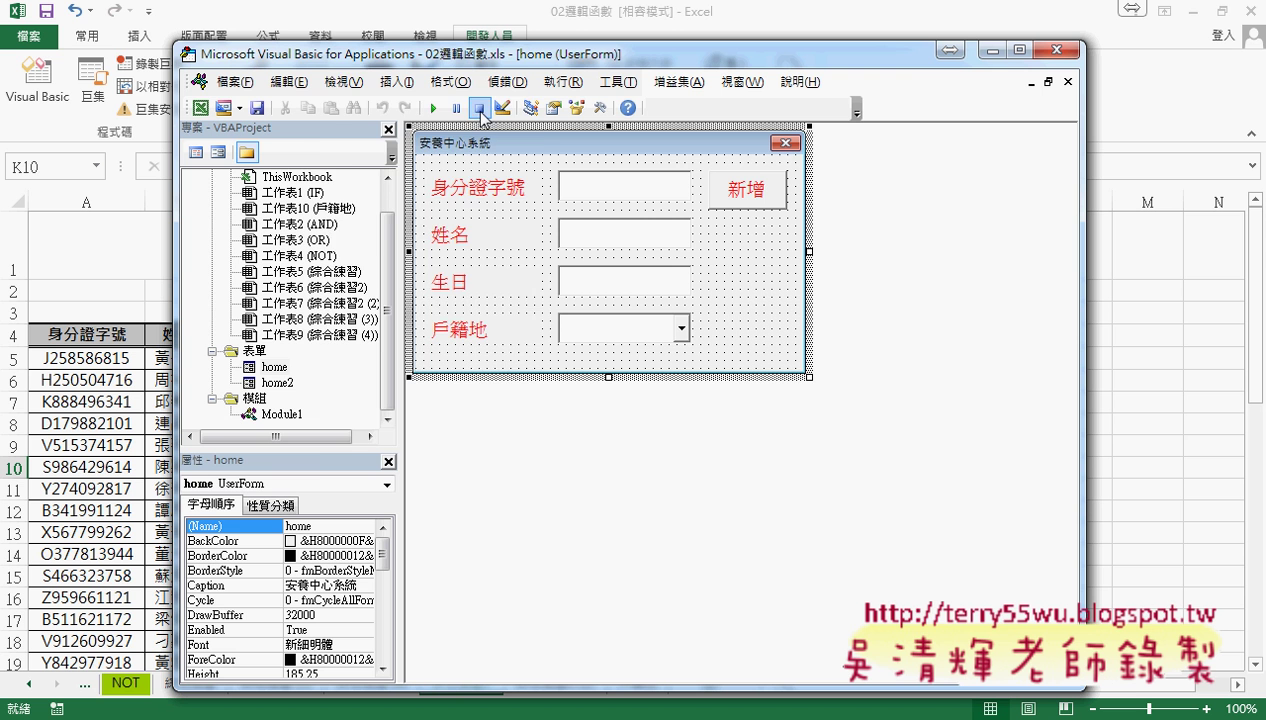
left_click(343, 82)
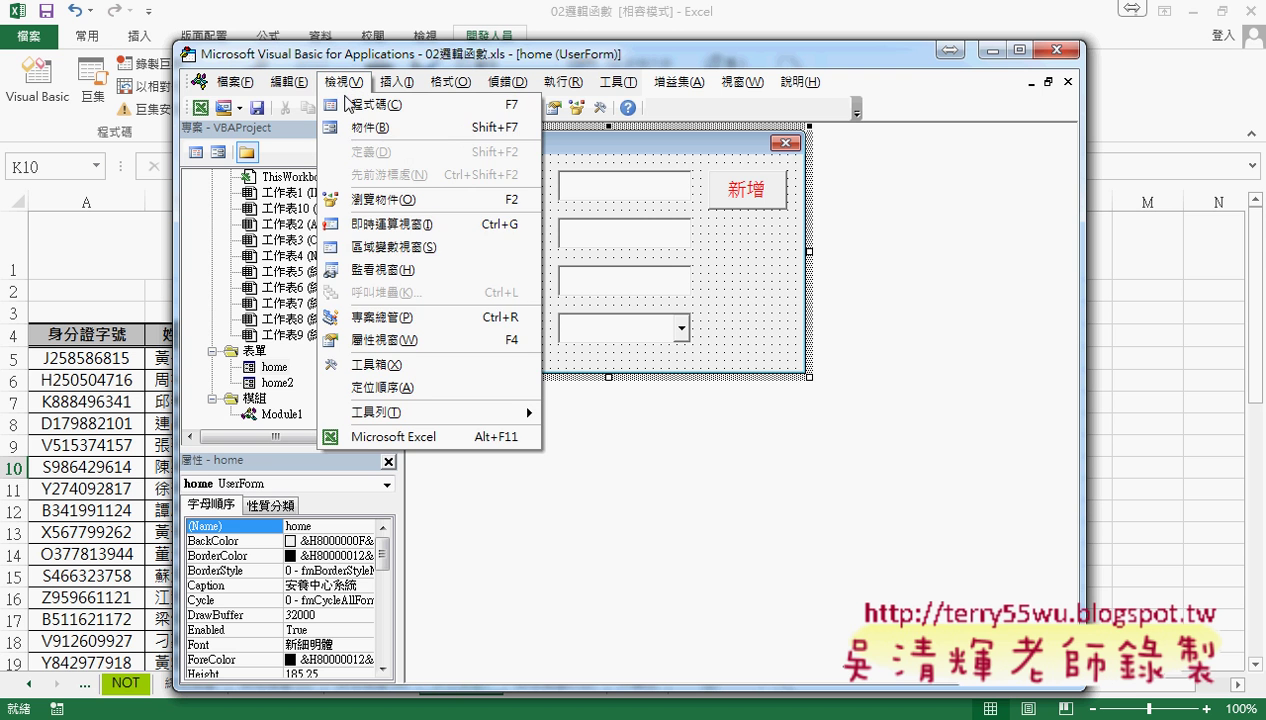
left_click(391, 366)
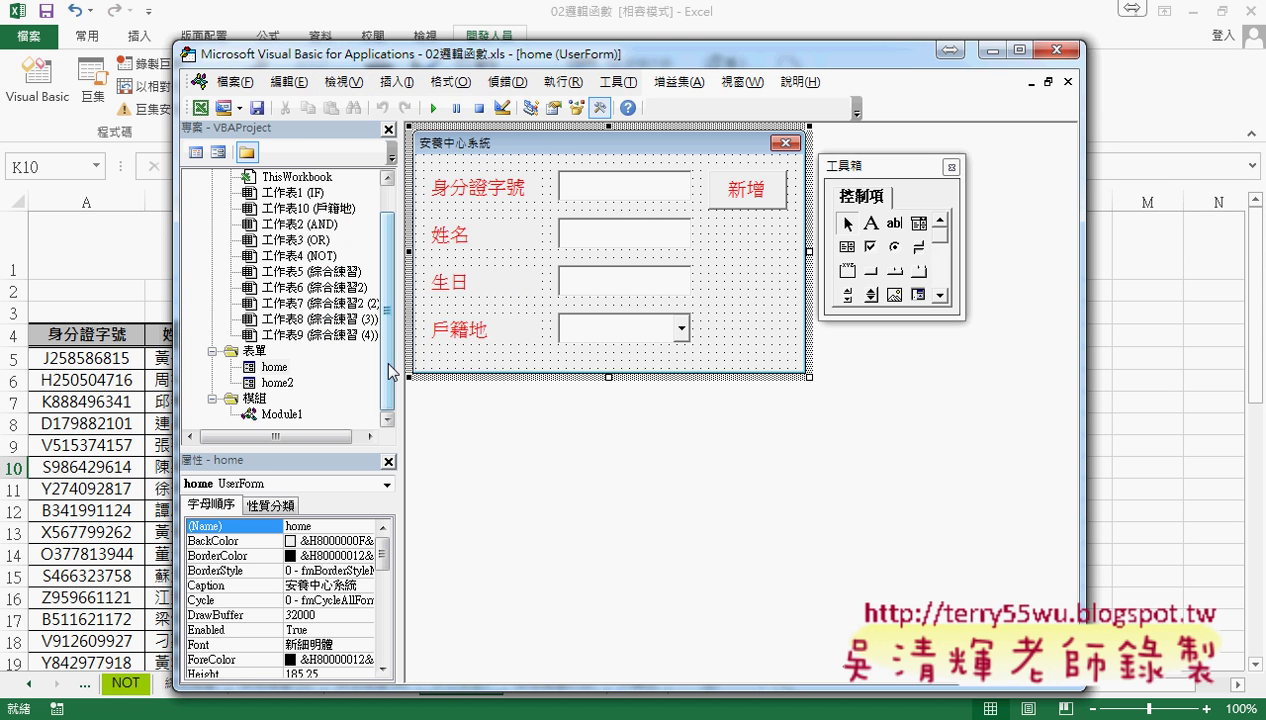
left_click(350, 84)
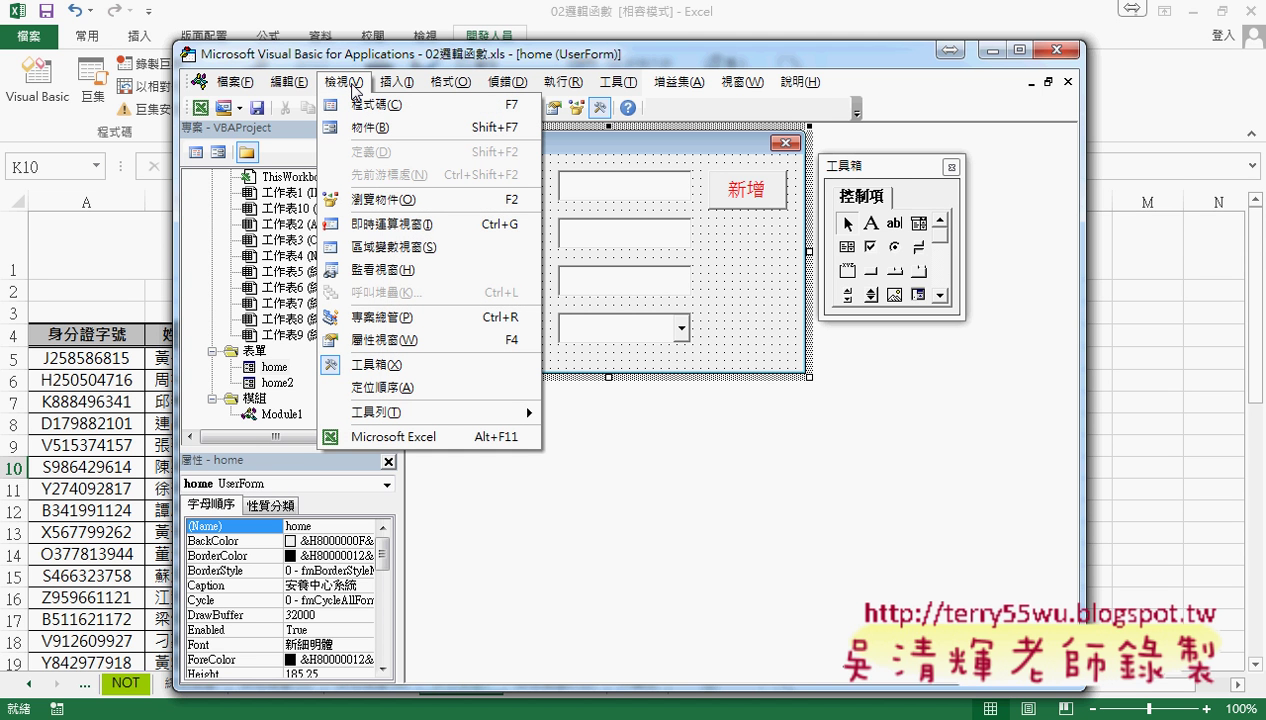
mouse_move(395, 82)
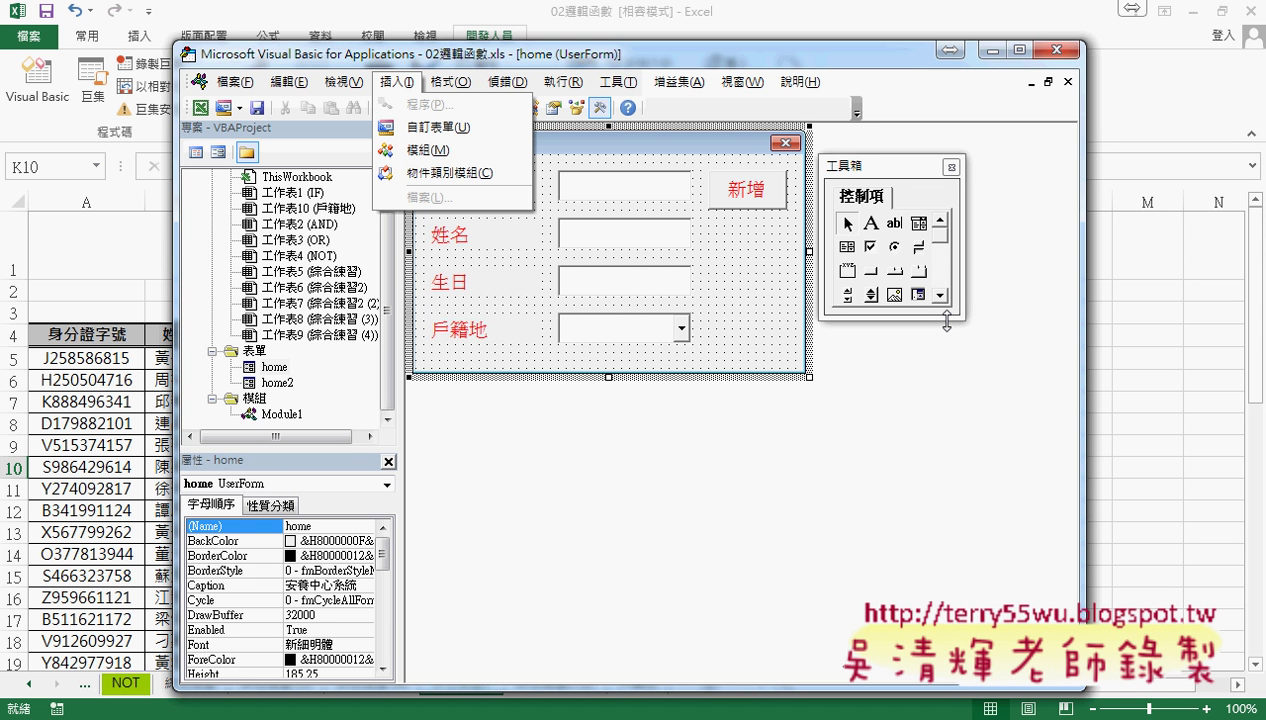
left_click(951, 167)
Select the whole 安養中心系統 form and run it to preview it over the sheet.
left_click(617, 195)
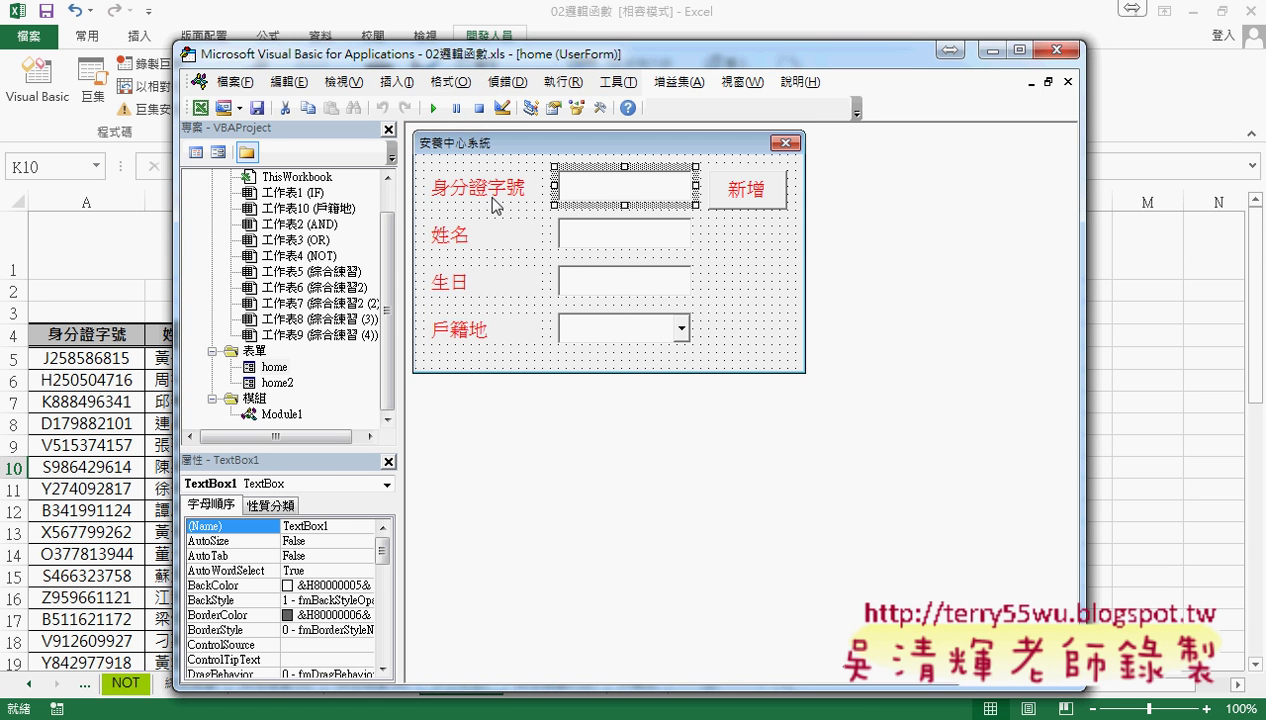
left_click(760, 309)
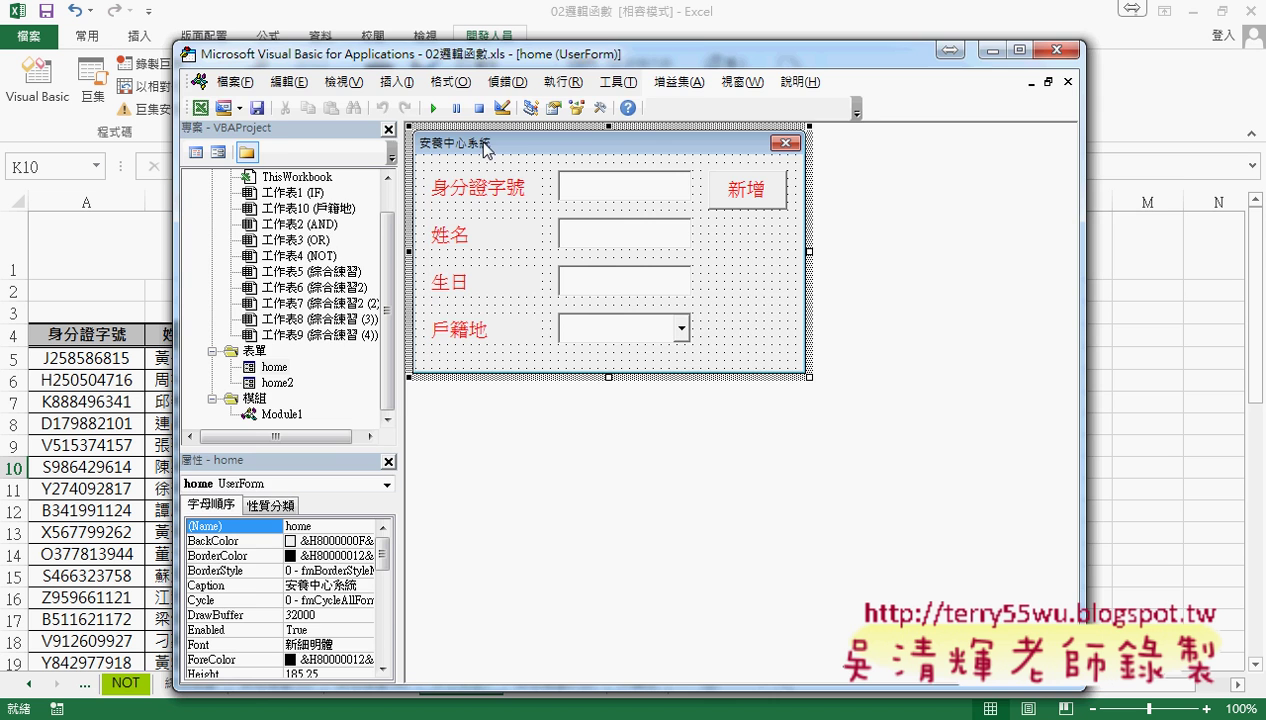
left_click(434, 107)
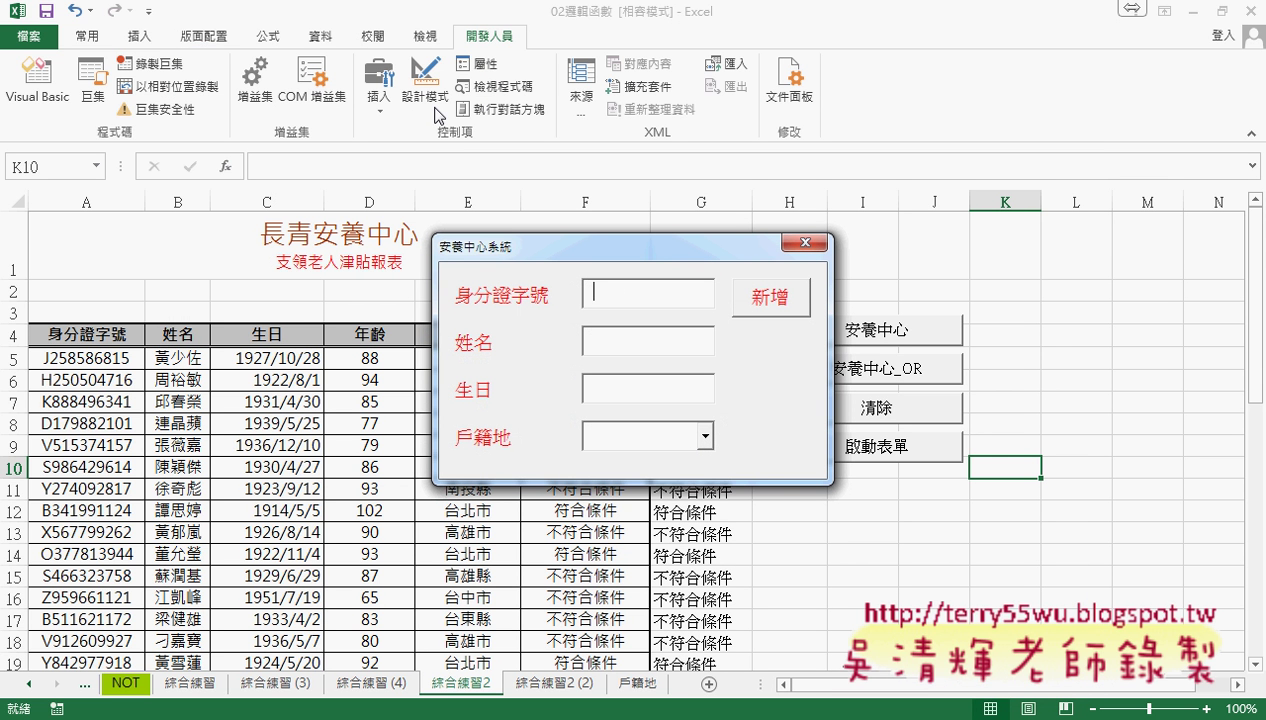
Close the running form, select the home form in the project, and close the VBA editor.
left_click(812, 249)
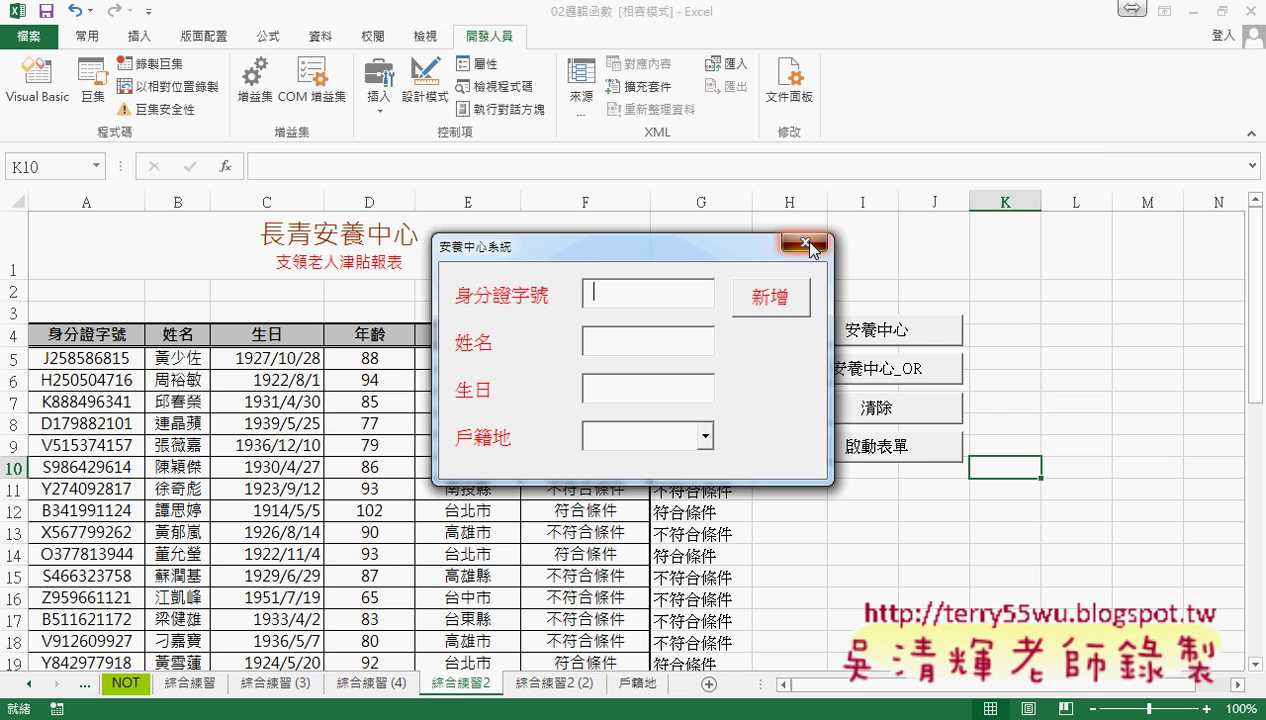
left_click_drag(564, 53, 572, 87)
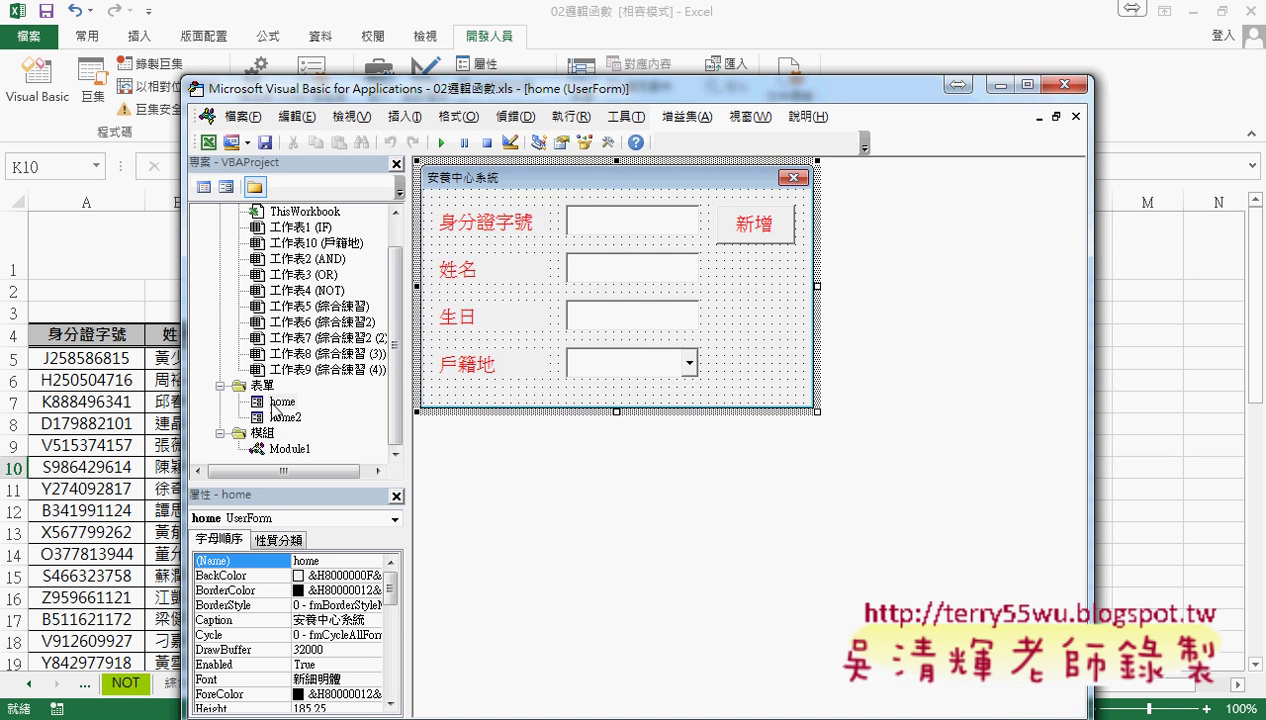
left_click(272, 401)
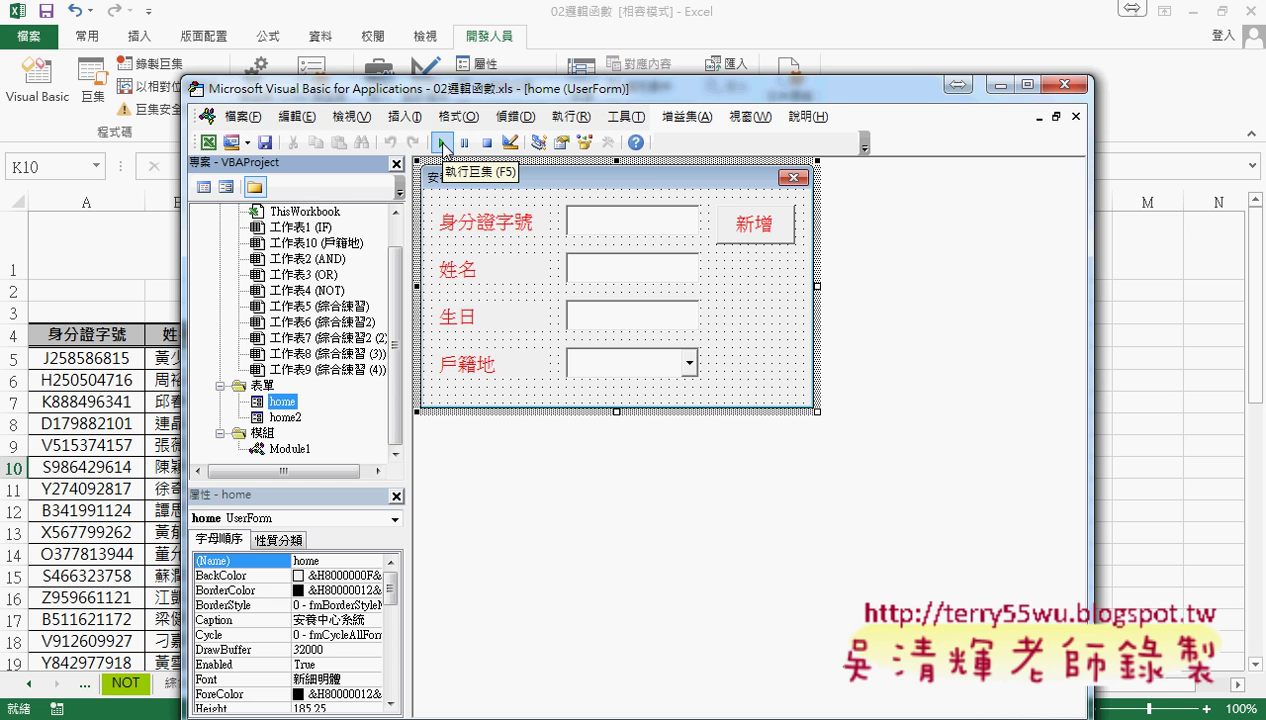
left_click(1064, 86)
Launch the 安養中心系統 form with the sheet's 啟動表單 button, then close it.
left_click(1077, 418)
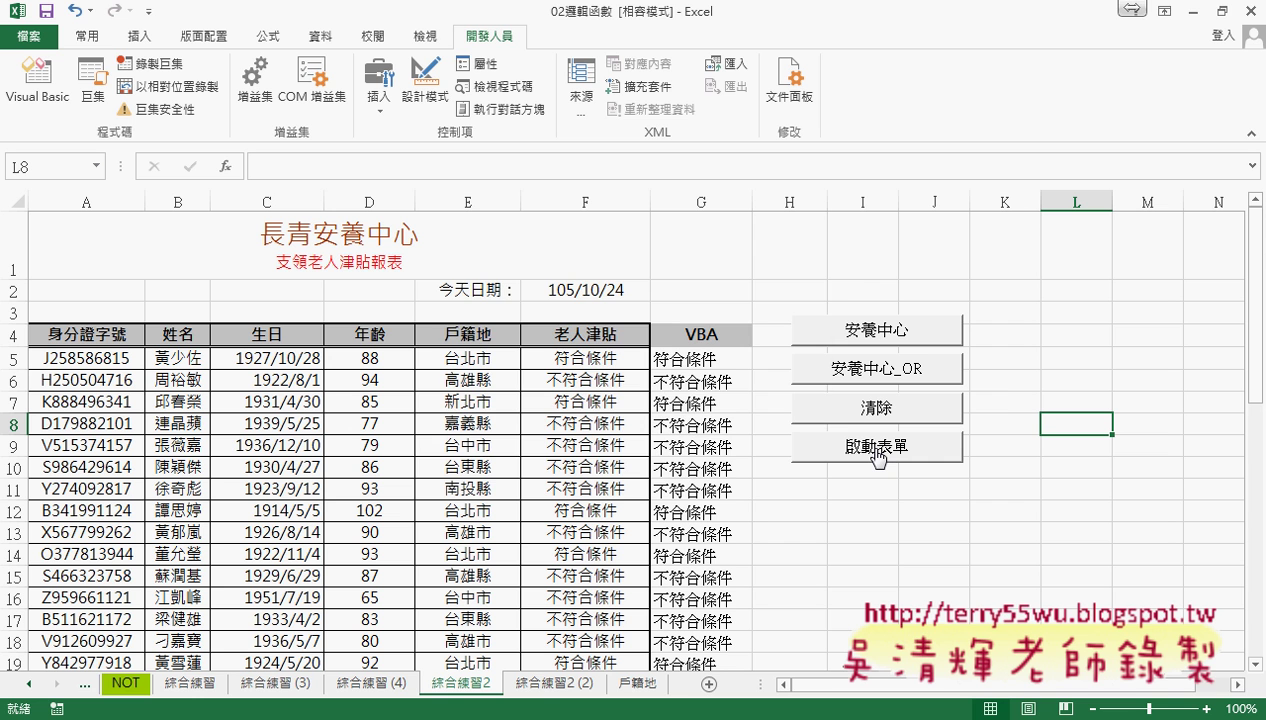
left_click(878, 452)
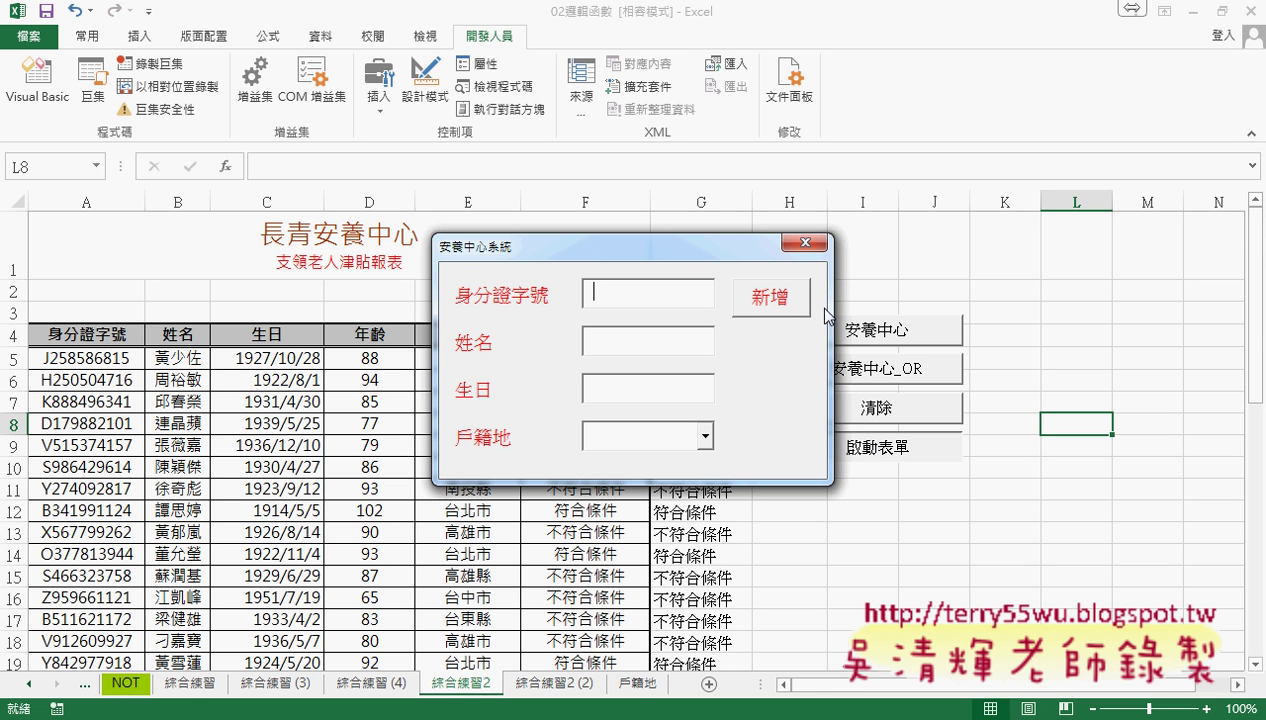
left_click(804, 242)
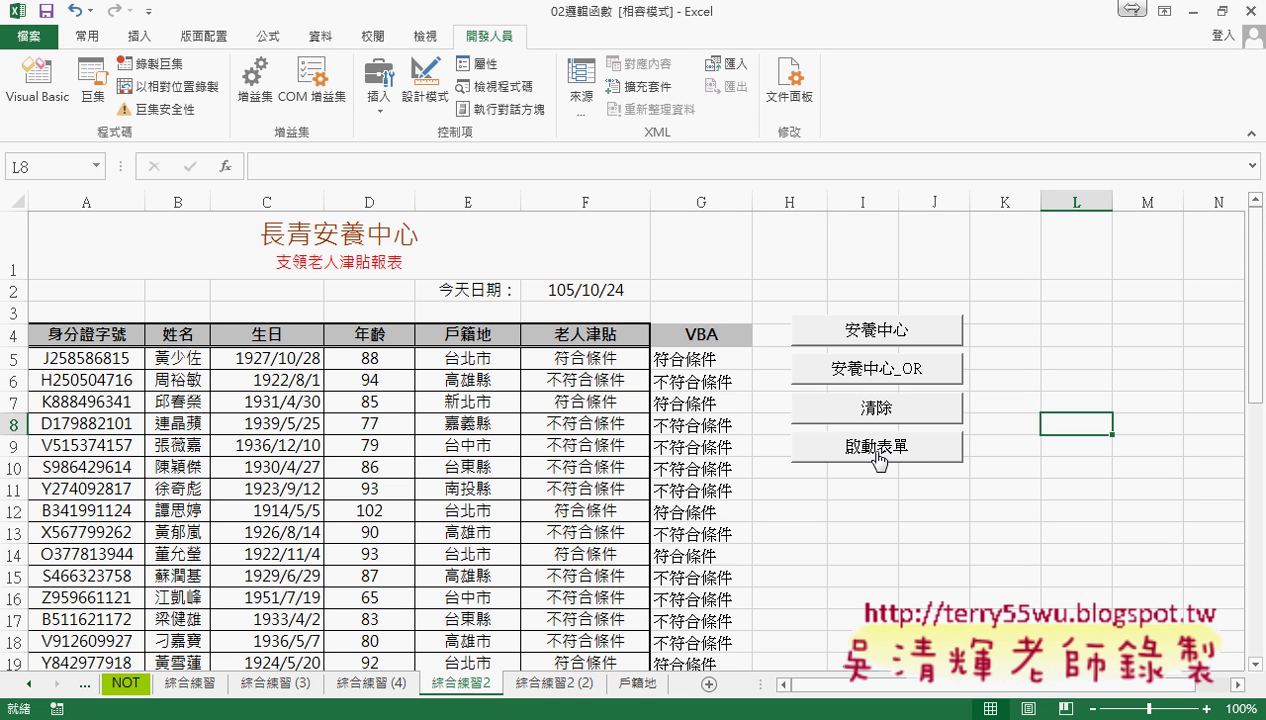
Reopen the VBA editor on Module1's 啟動表單 code and start Insert > Procedure.
left_click(45, 112)
mouse_move(605, 27)
left_mouse_down()
mouse_move(572, 75)
mouse_move(575, 46)
left_mouse_up()
left_click(400, 408)
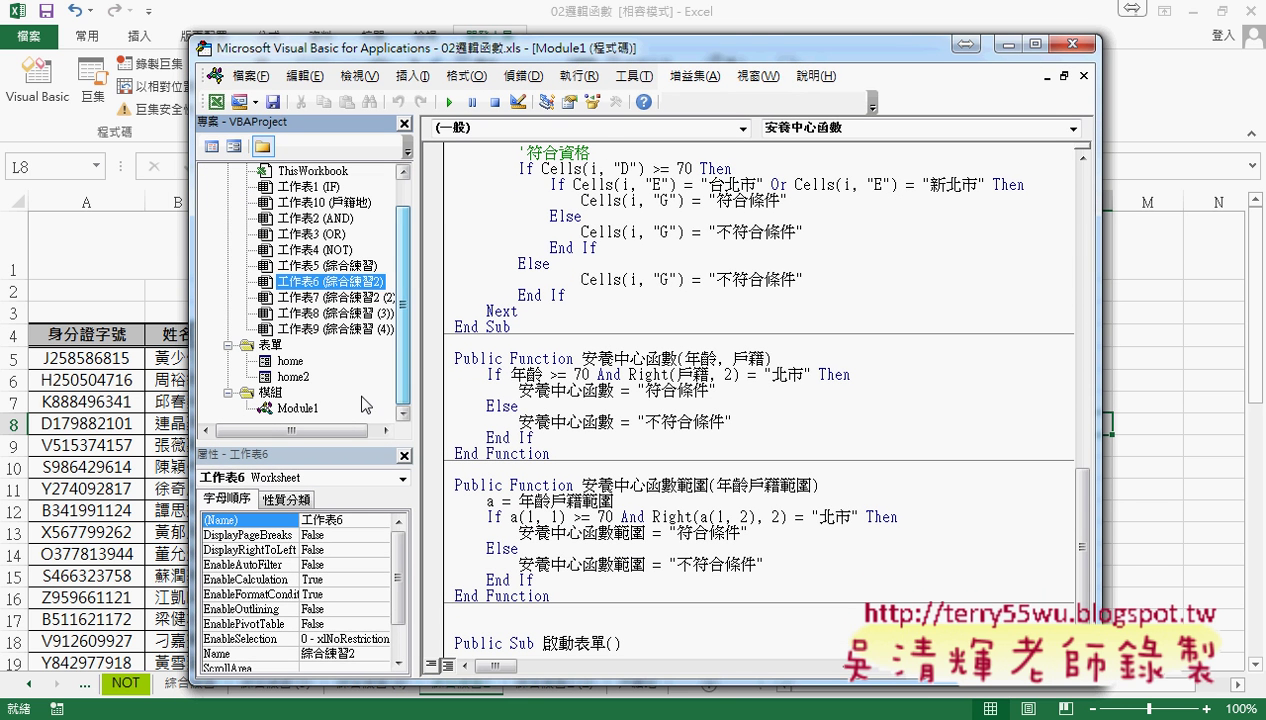
left_click(297, 410)
left_click_drag(1080, 492, 1085, 518)
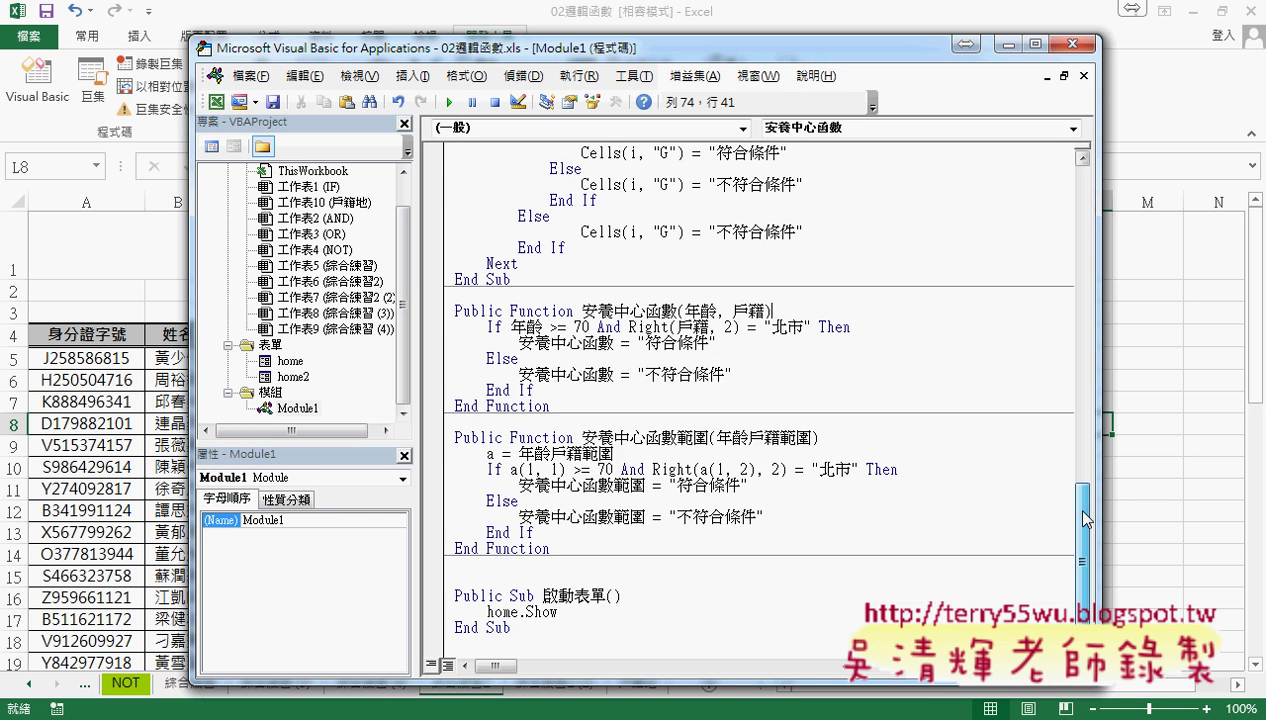
left_click(413, 75)
left_click(450, 93)
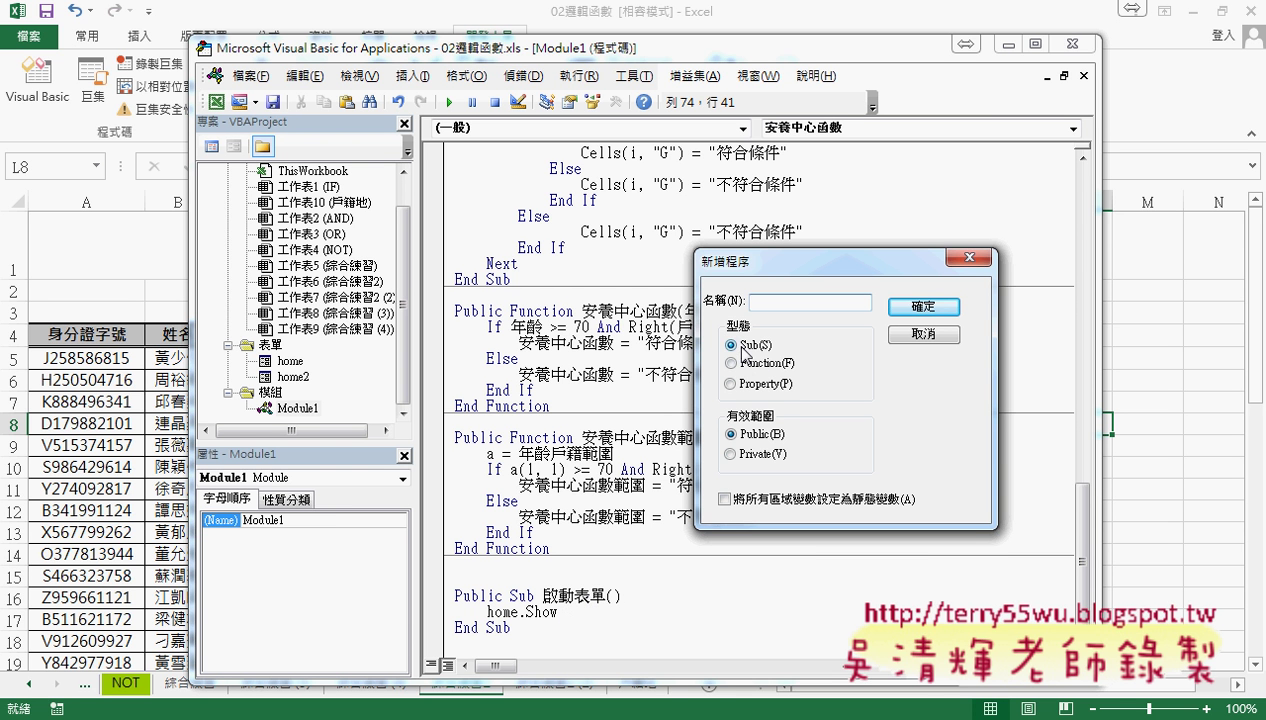
Cancel the Add Procedure dialog and clear the existing home.Show line in 啟動表單.
left_click(918, 334)
left_click_drag(558, 611, 445, 613)
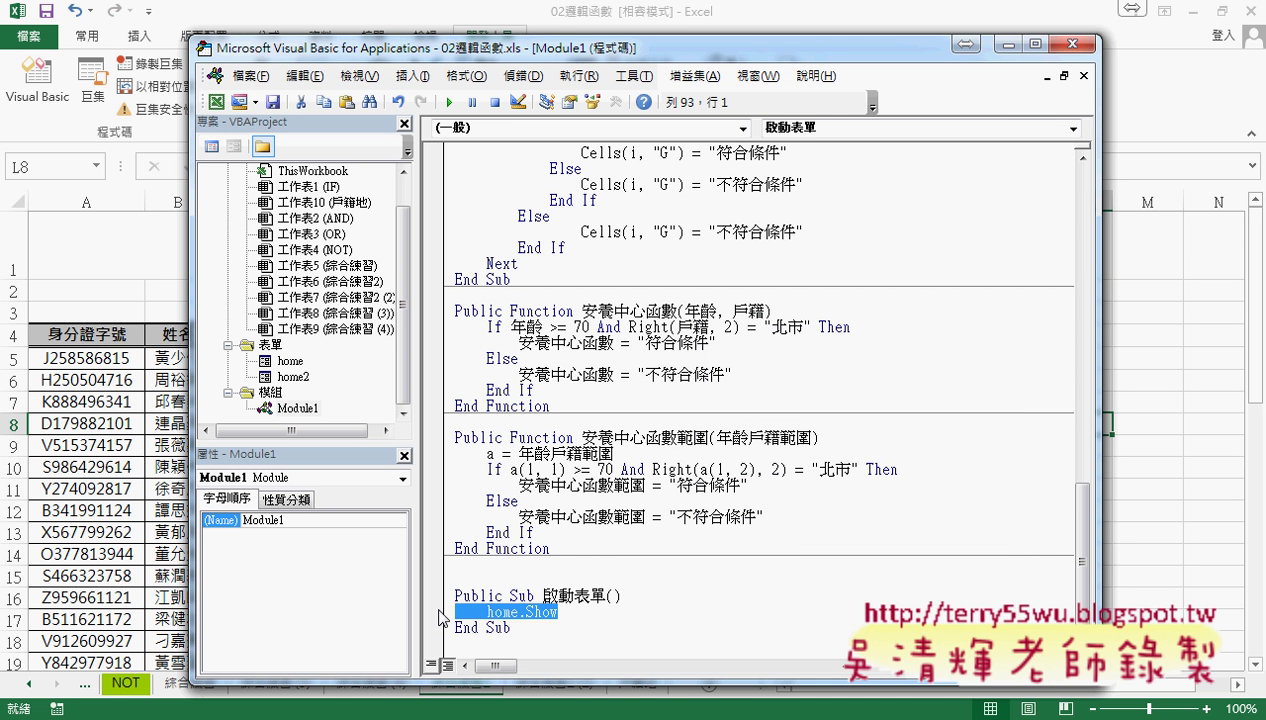
key("Delete")
key("Tab")
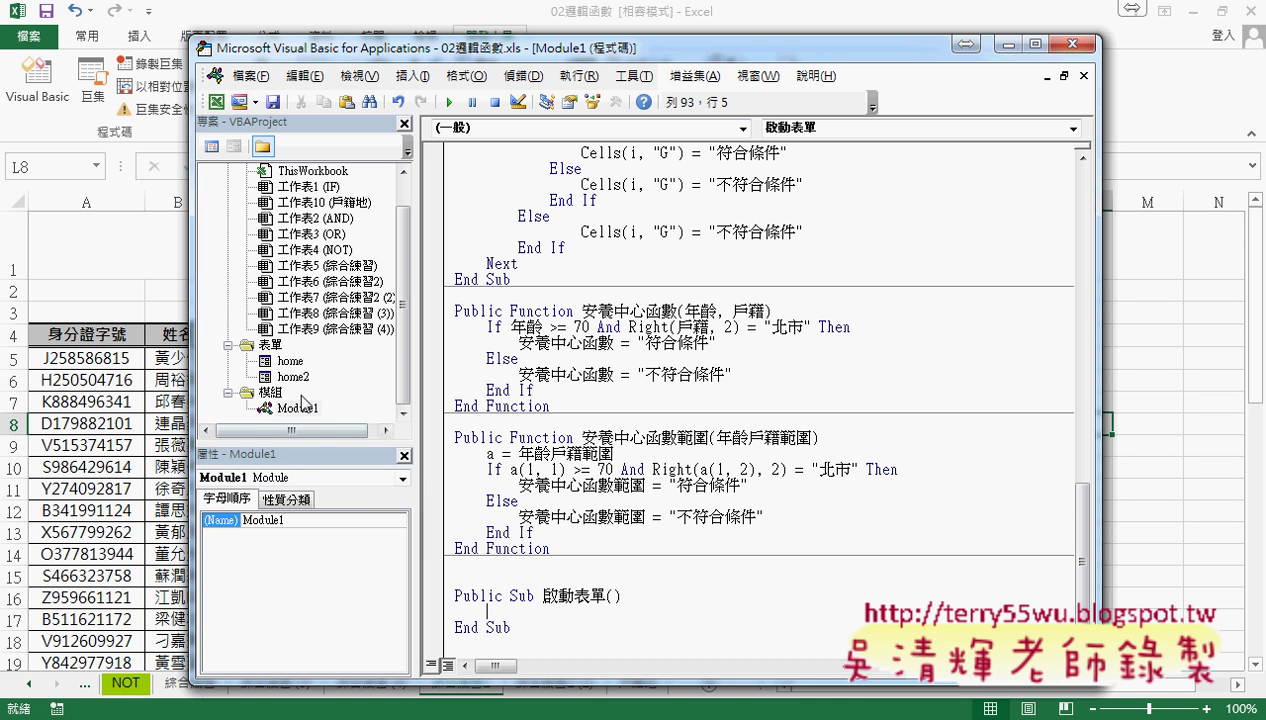
Retype home.Show in the 啟動表單 sub with IntelliSense, then return to the worksheet.
left_click(290, 361)
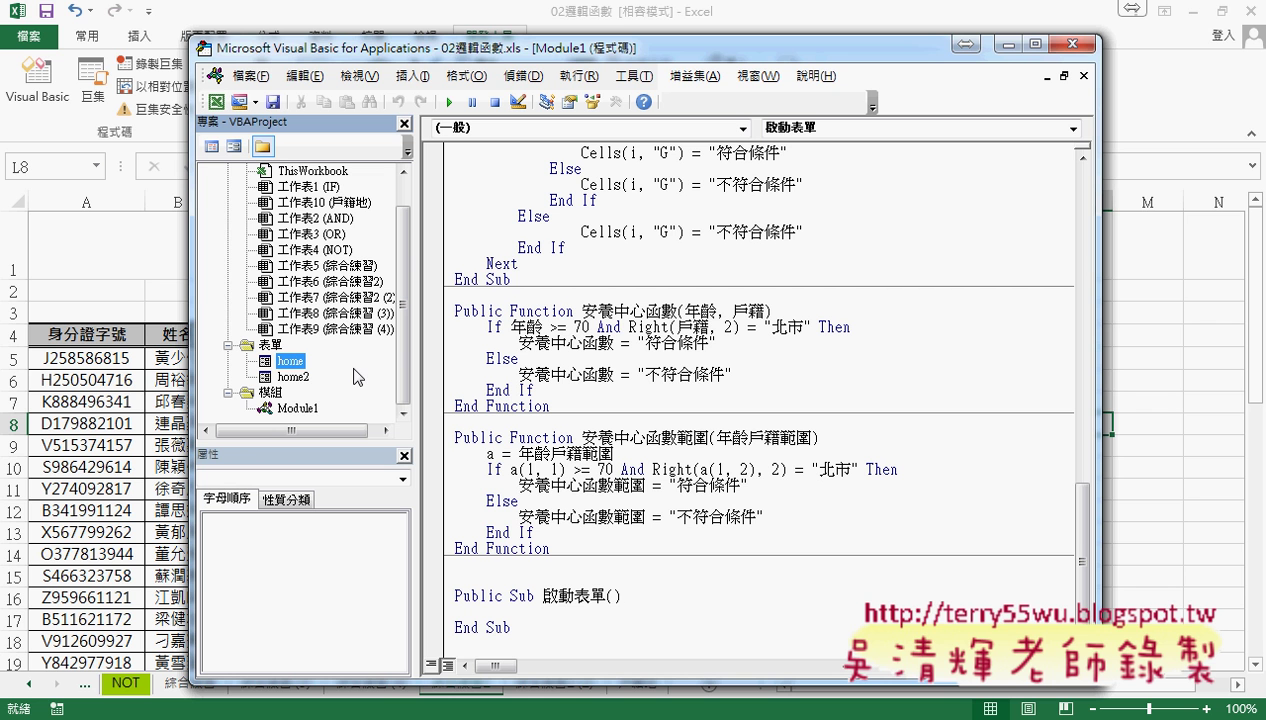
left_click_drag(298, 372, 302, 345)
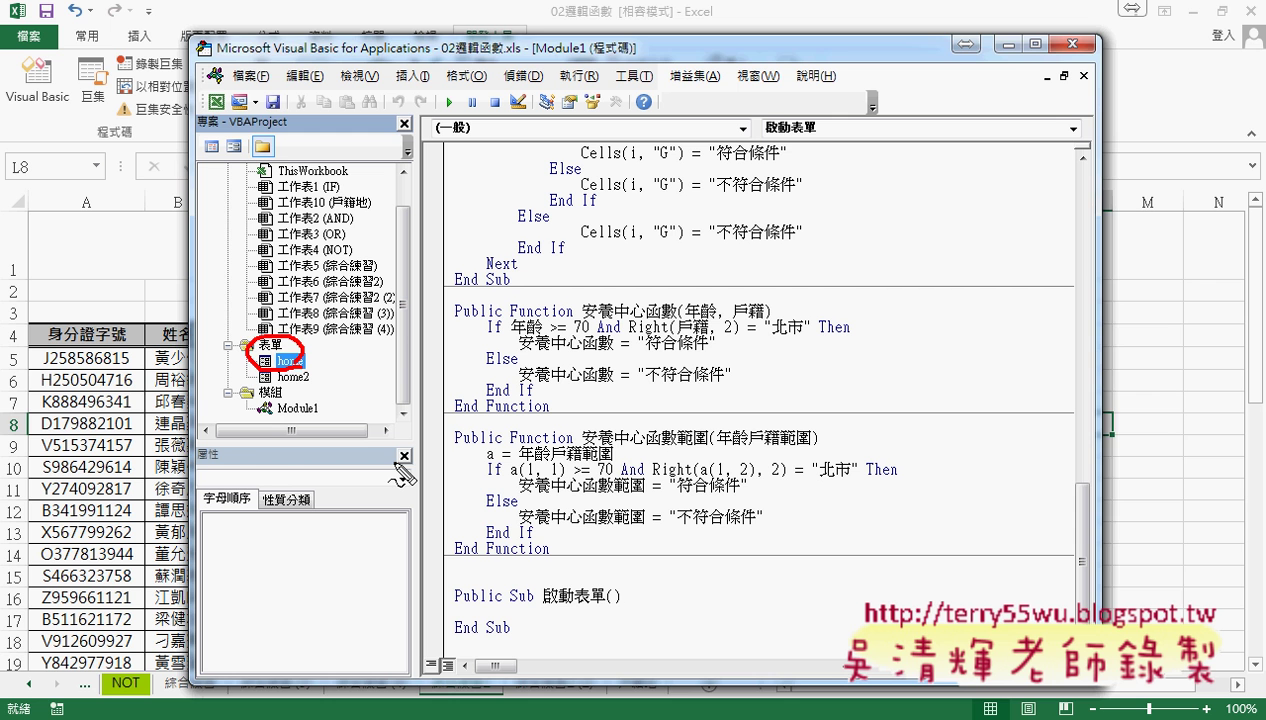
key("Escape")
left_click(490, 611)
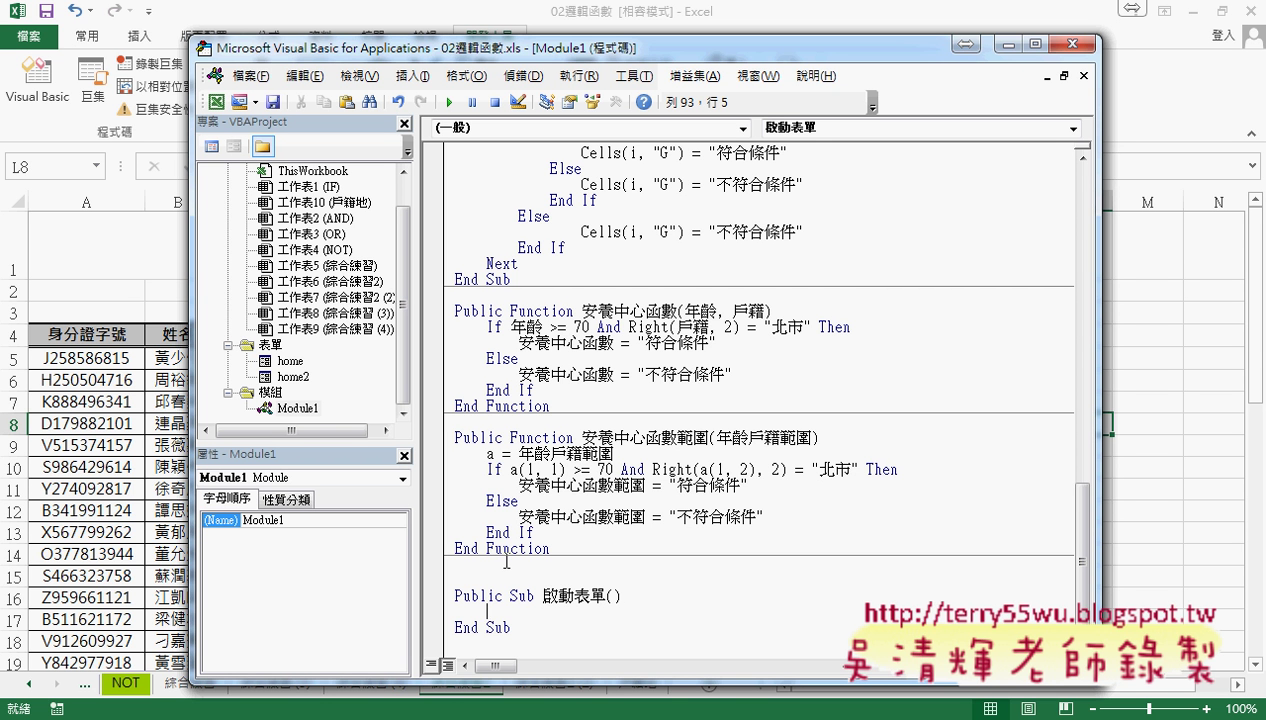
type("hom")
type("e.")
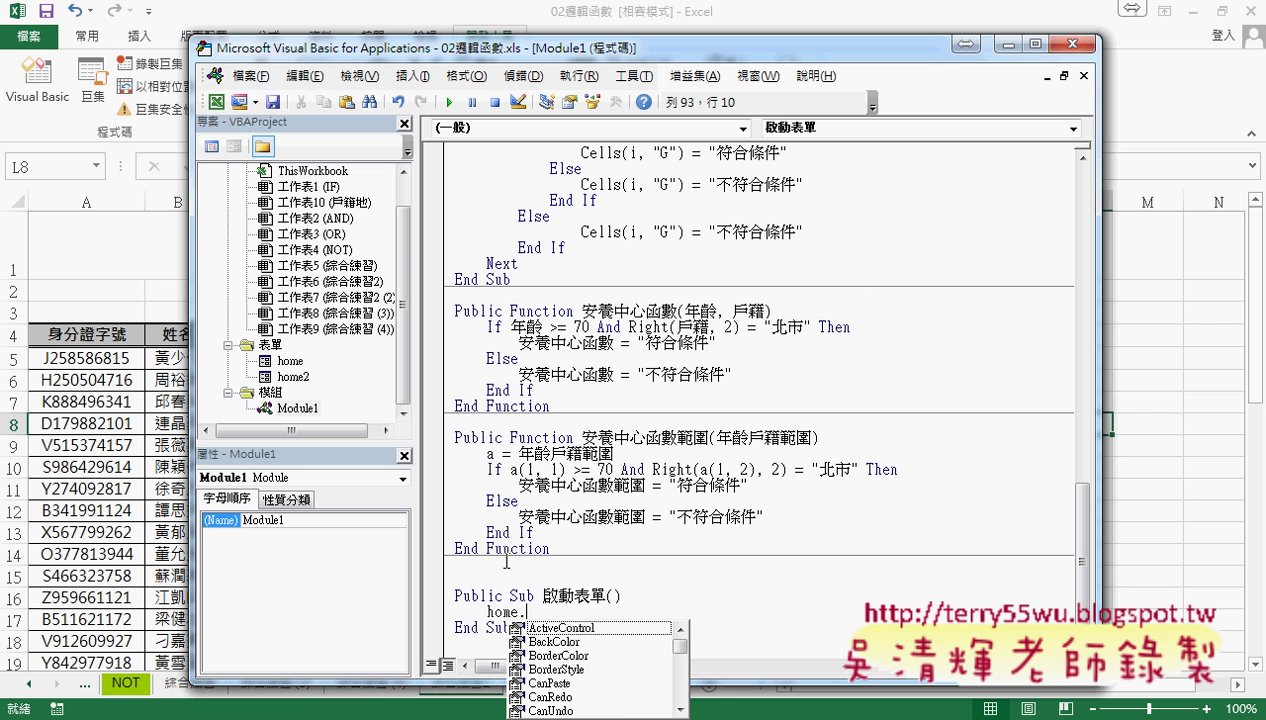
type("s")
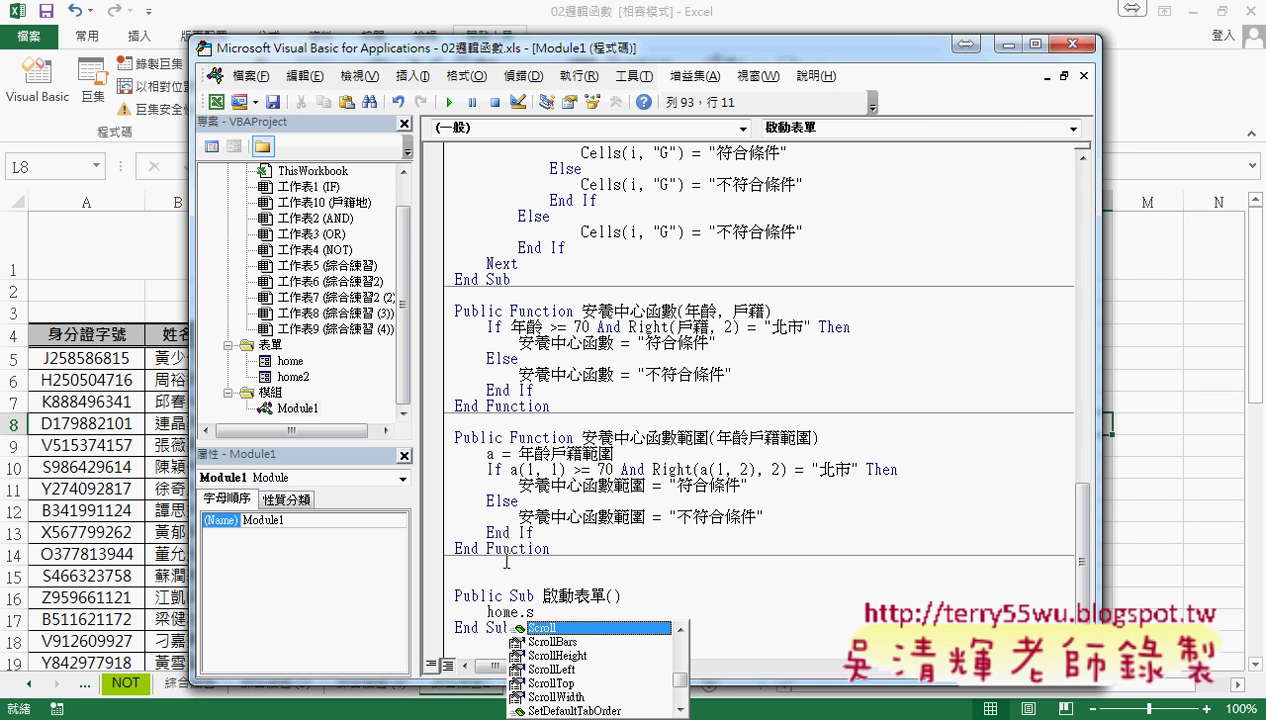
type("h")
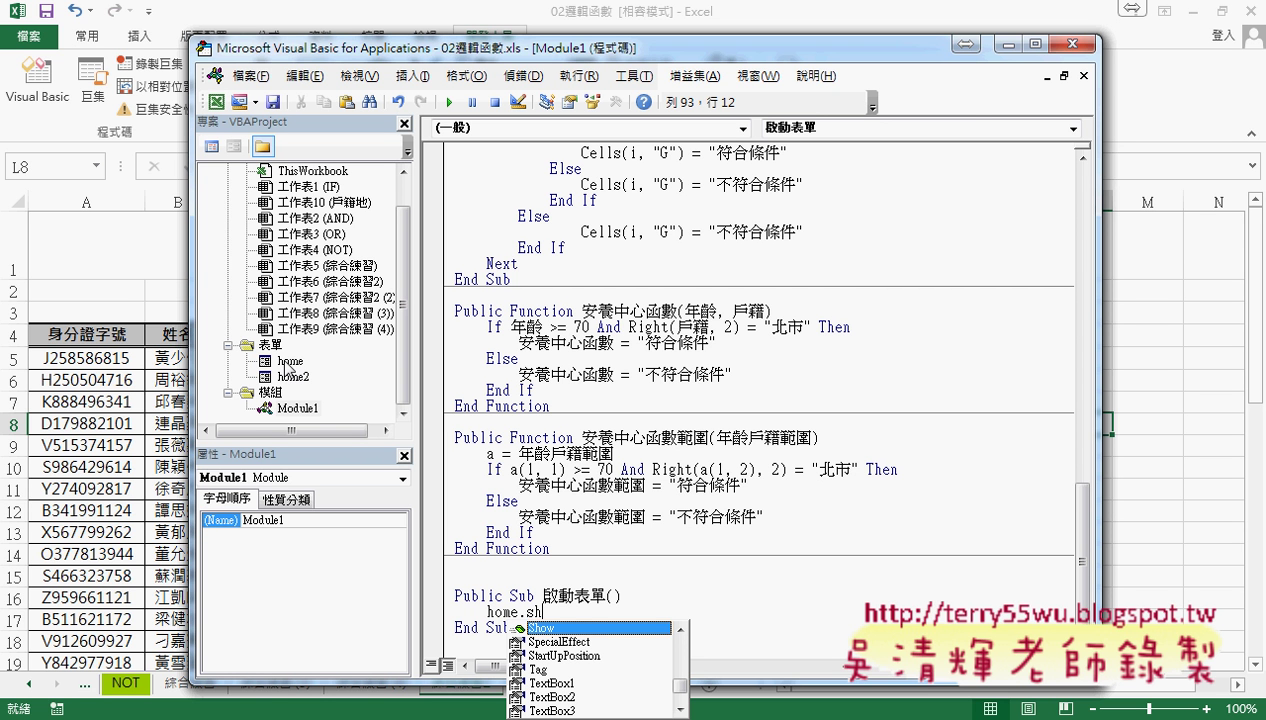
double_click(555, 628)
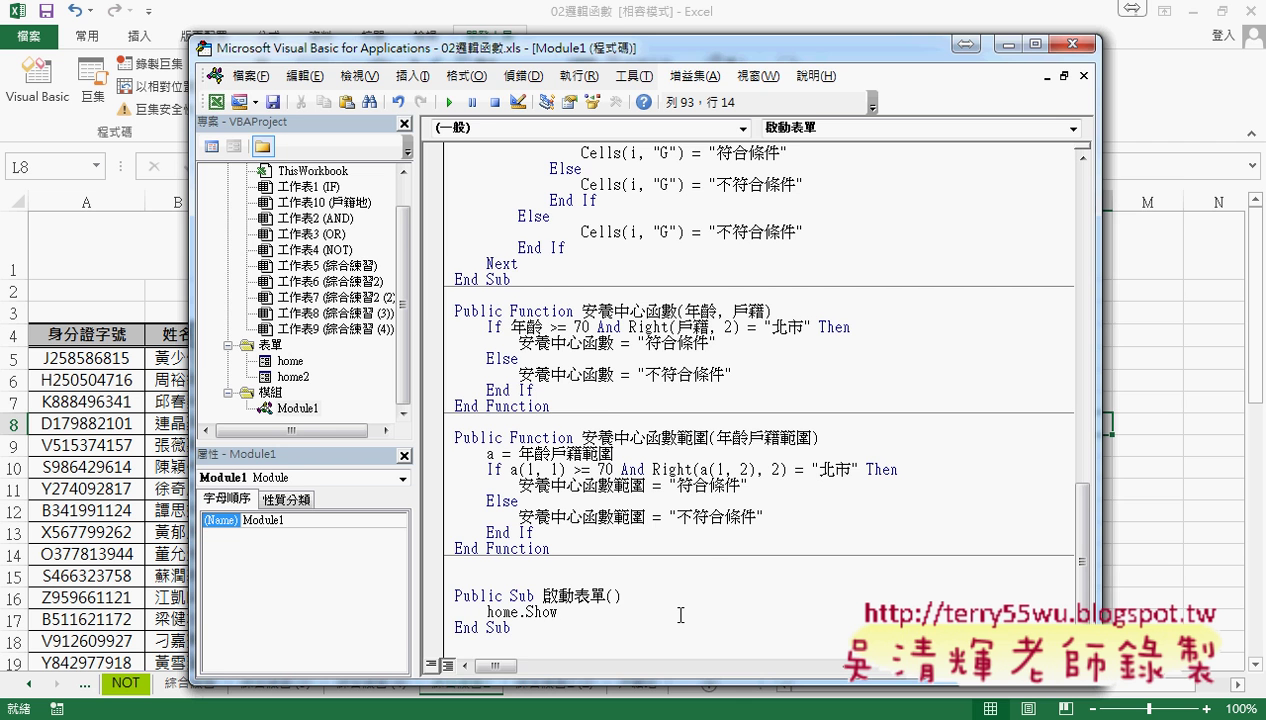
left_click(1170, 511)
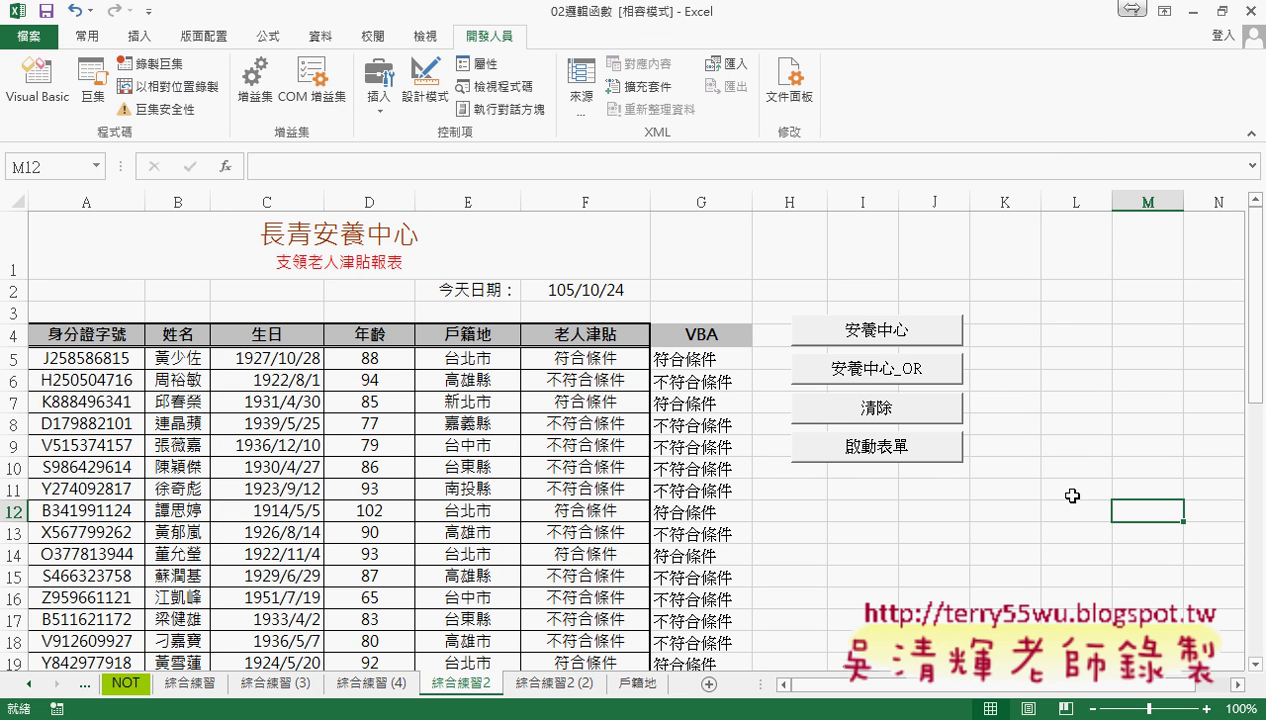
left_click(889, 462)
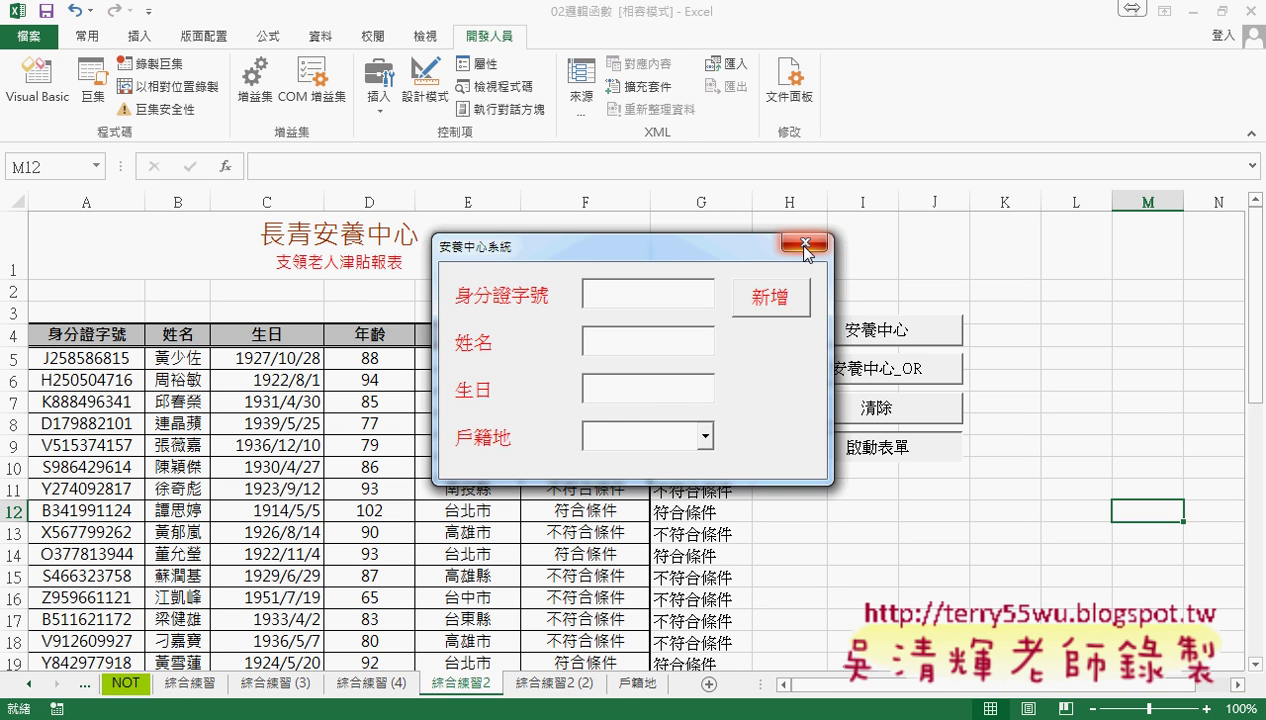
left_click(806, 244)
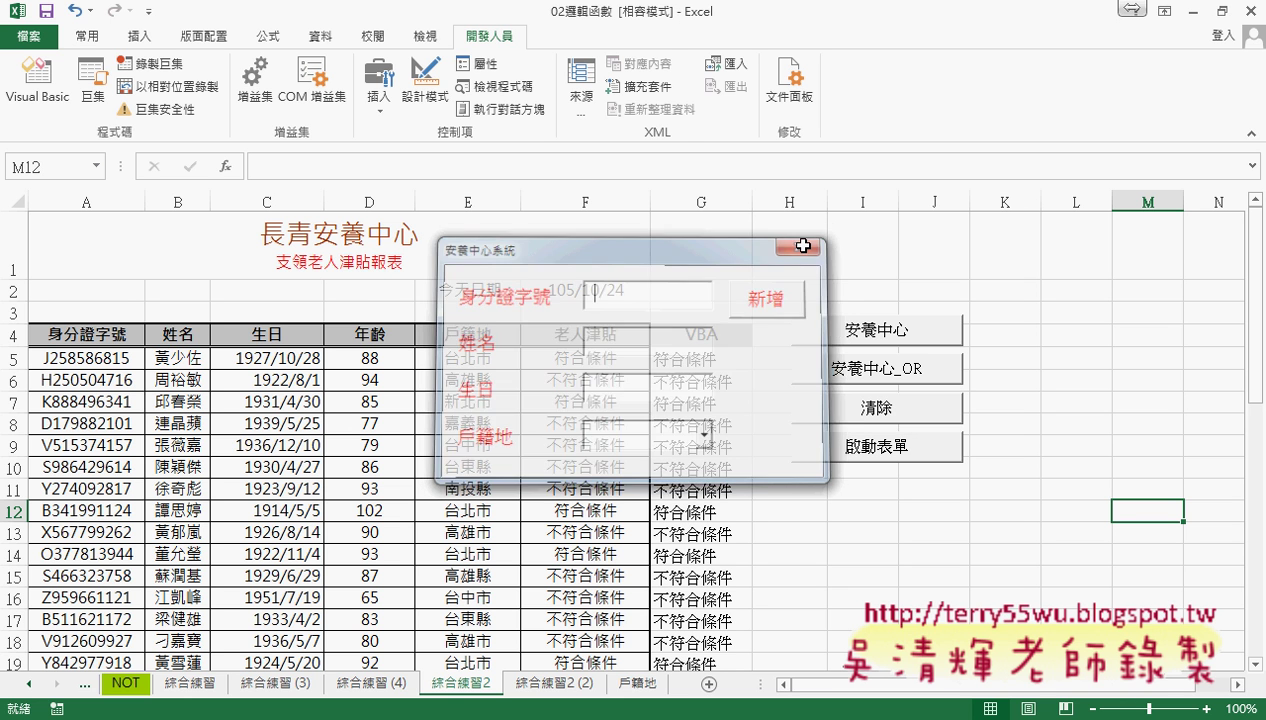
left_click(868, 450)
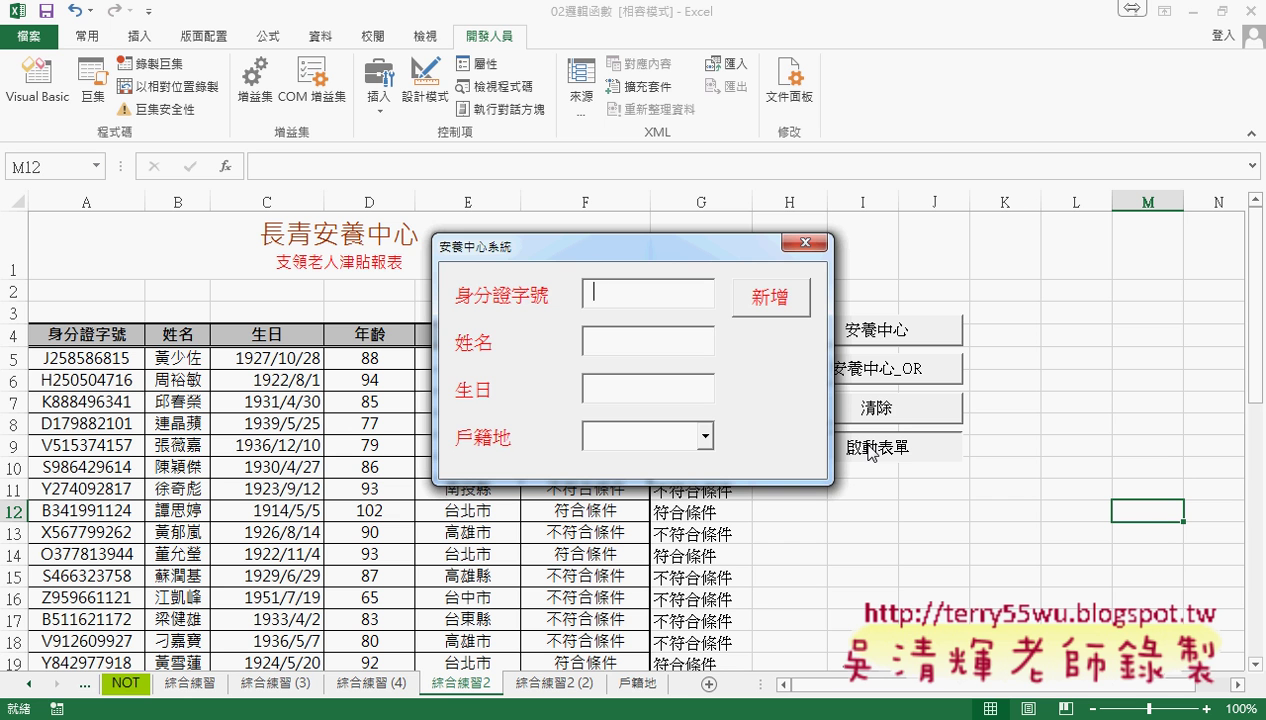
left_click(805, 242)
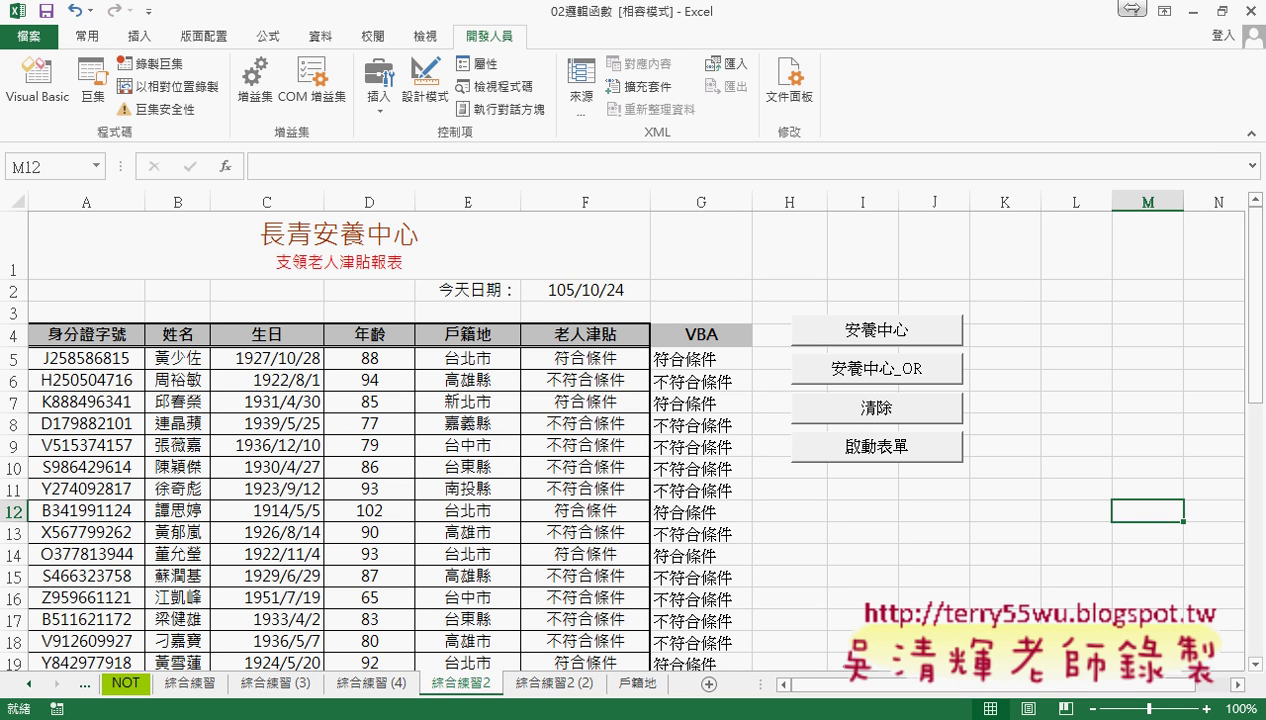
Bring the VBA editor back, select ThisWorkbook, and widen the Project and Properties panes.
mouse_move(269, 719)
left_click(376, 620)
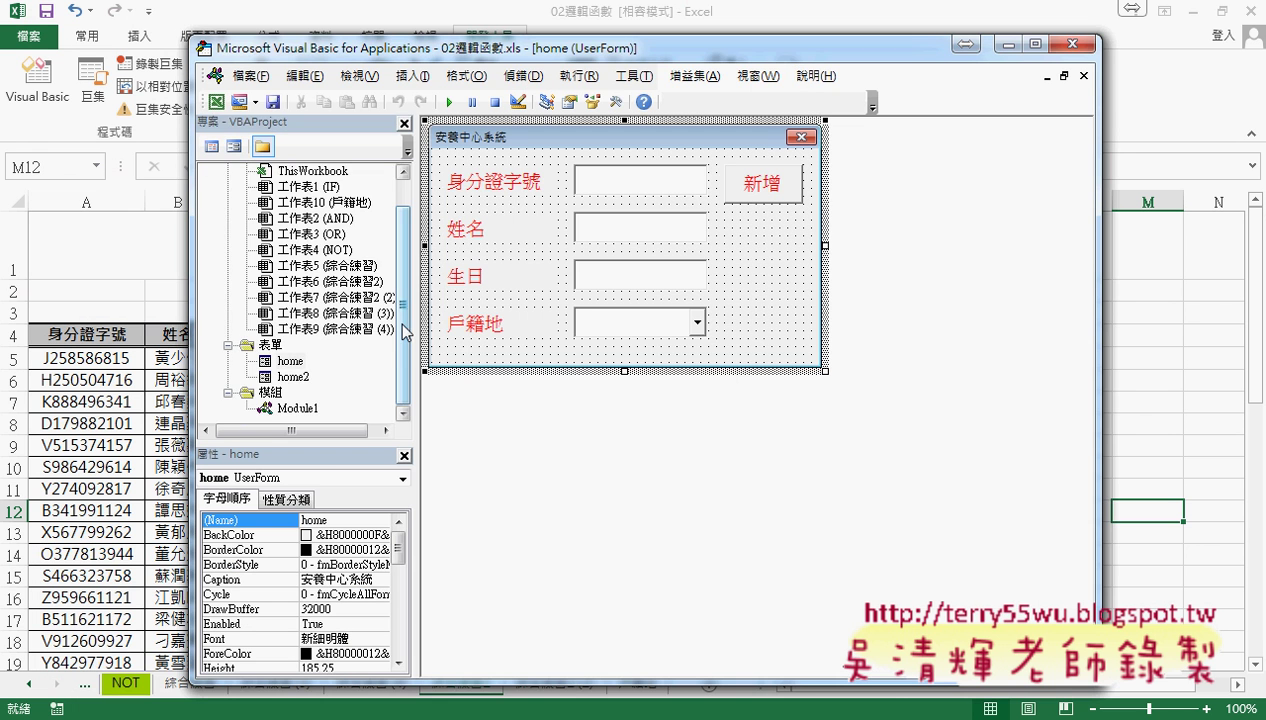
scroll(405, 331, "up", 1)
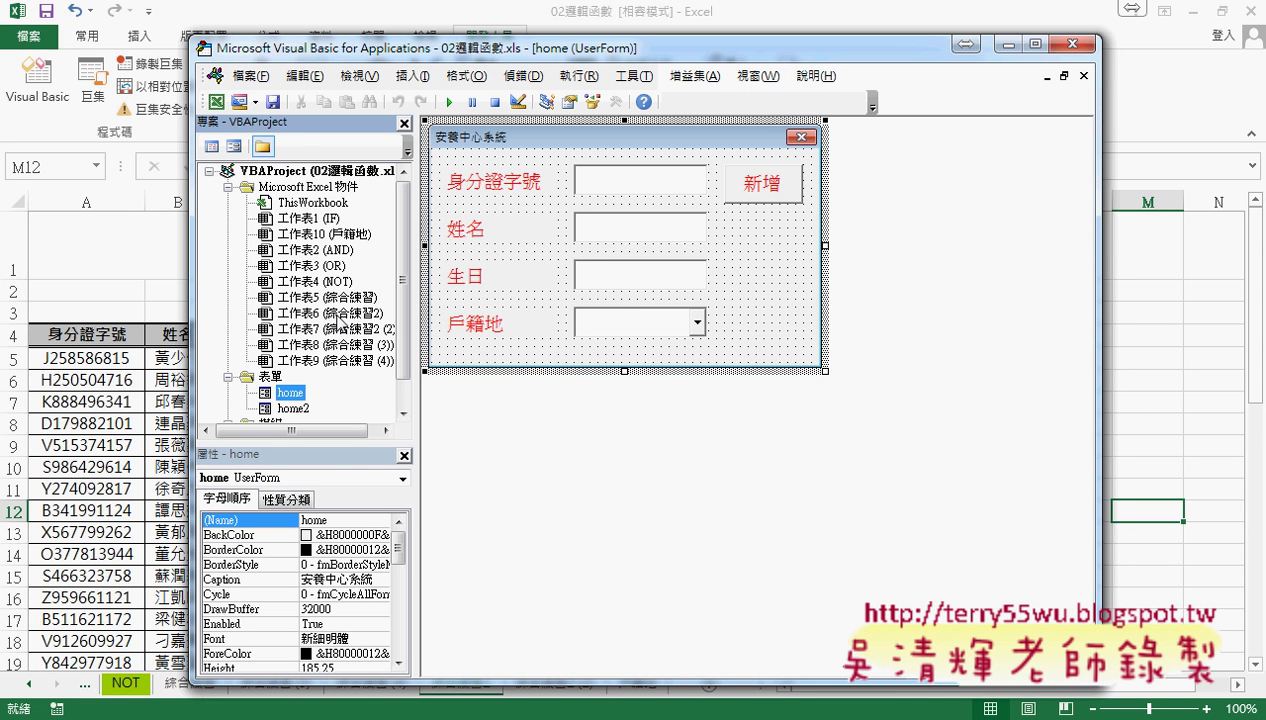
left_click(331, 203)
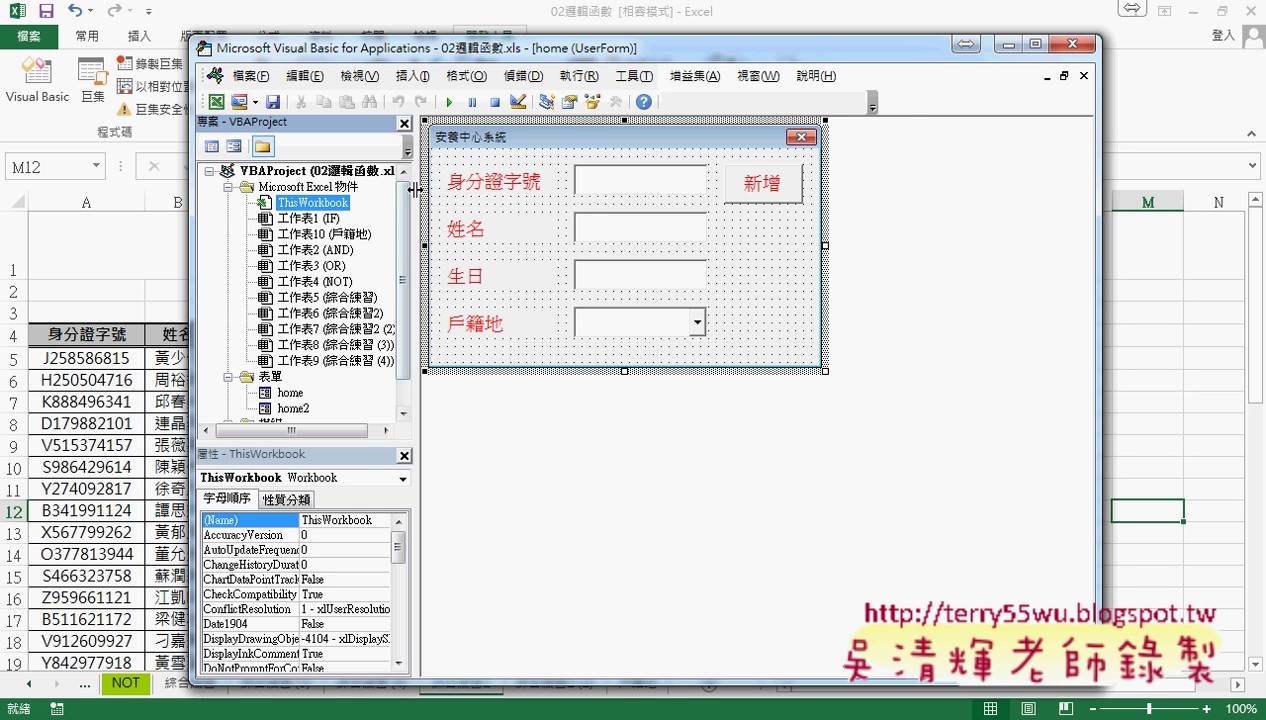
left_click_drag(415, 190, 505, 186)
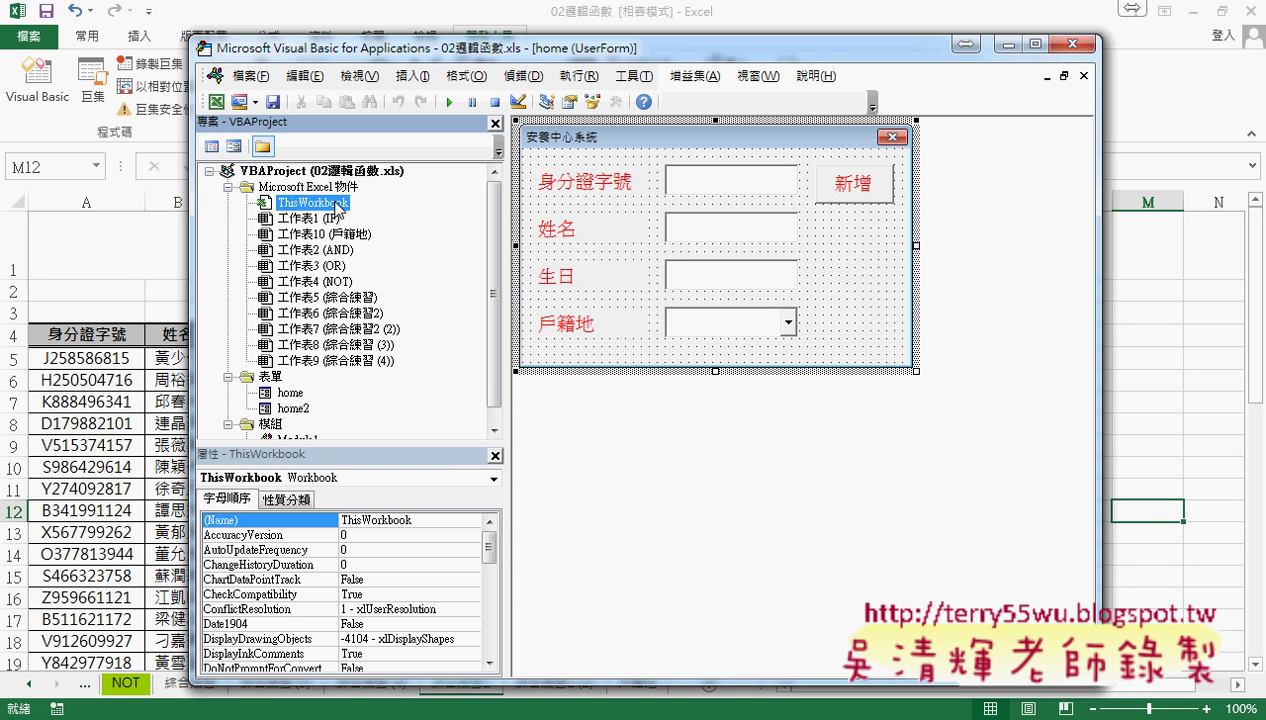
Create a Workbook_Open procedure in ThisWorkbook's code using the Workbook and Open dropdowns.
double_click(338, 205)
left_click(632, 125)
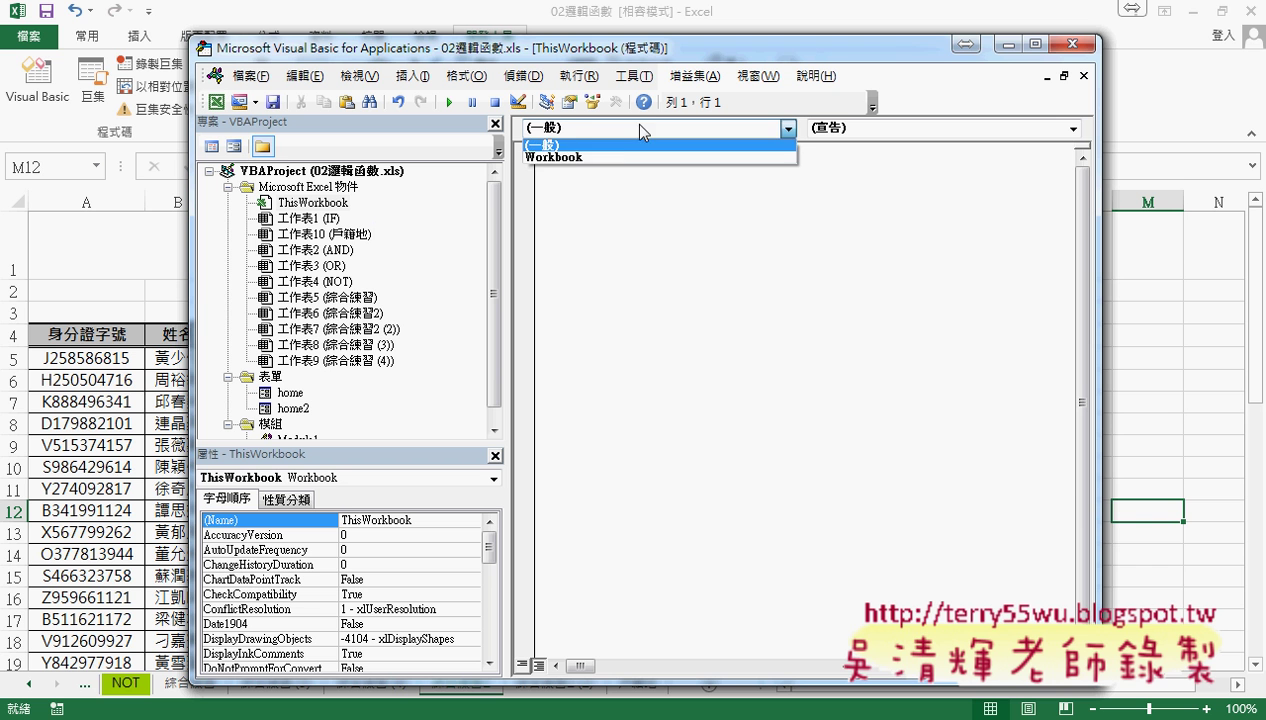
left_click(552, 157)
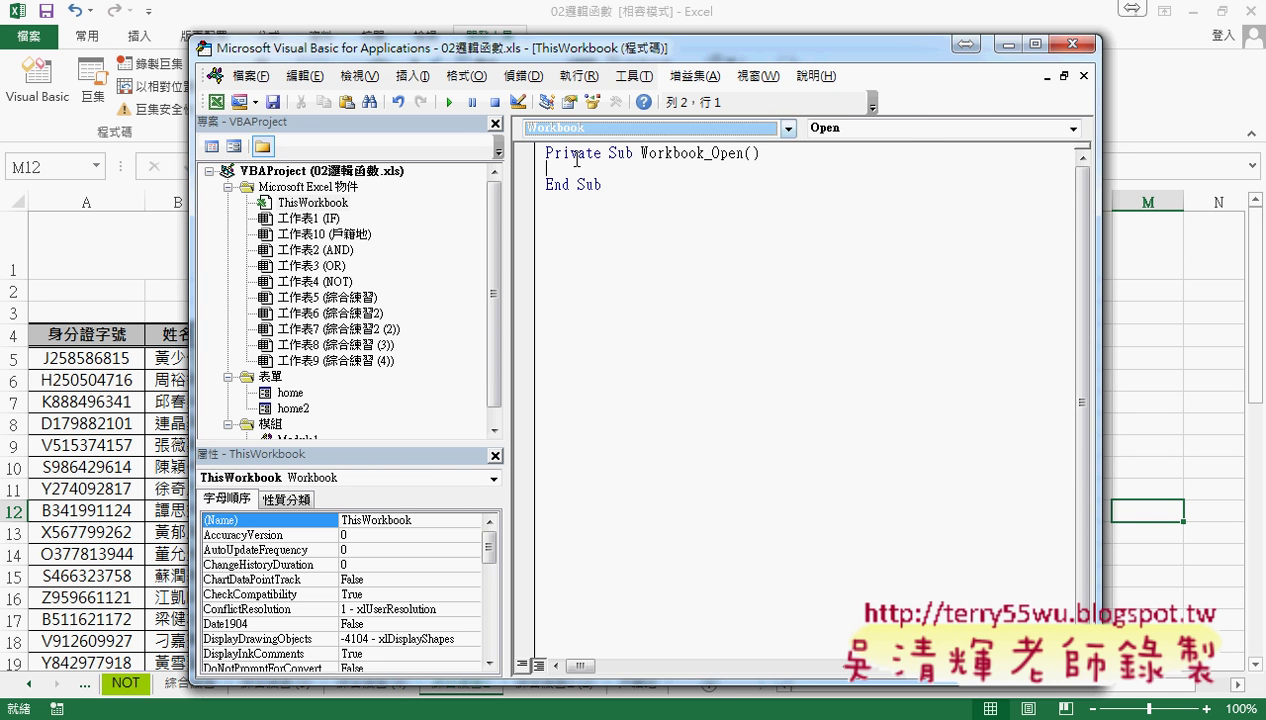
left_click(910, 137)
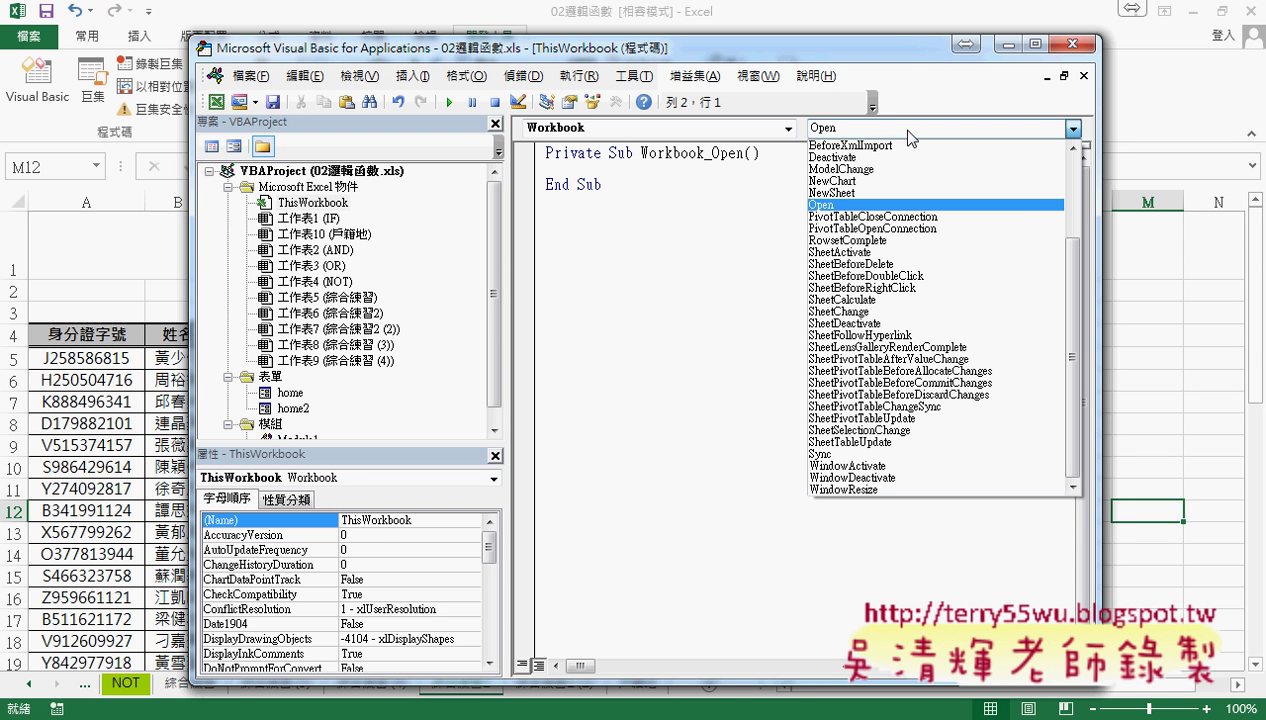
left_click(922, 206)
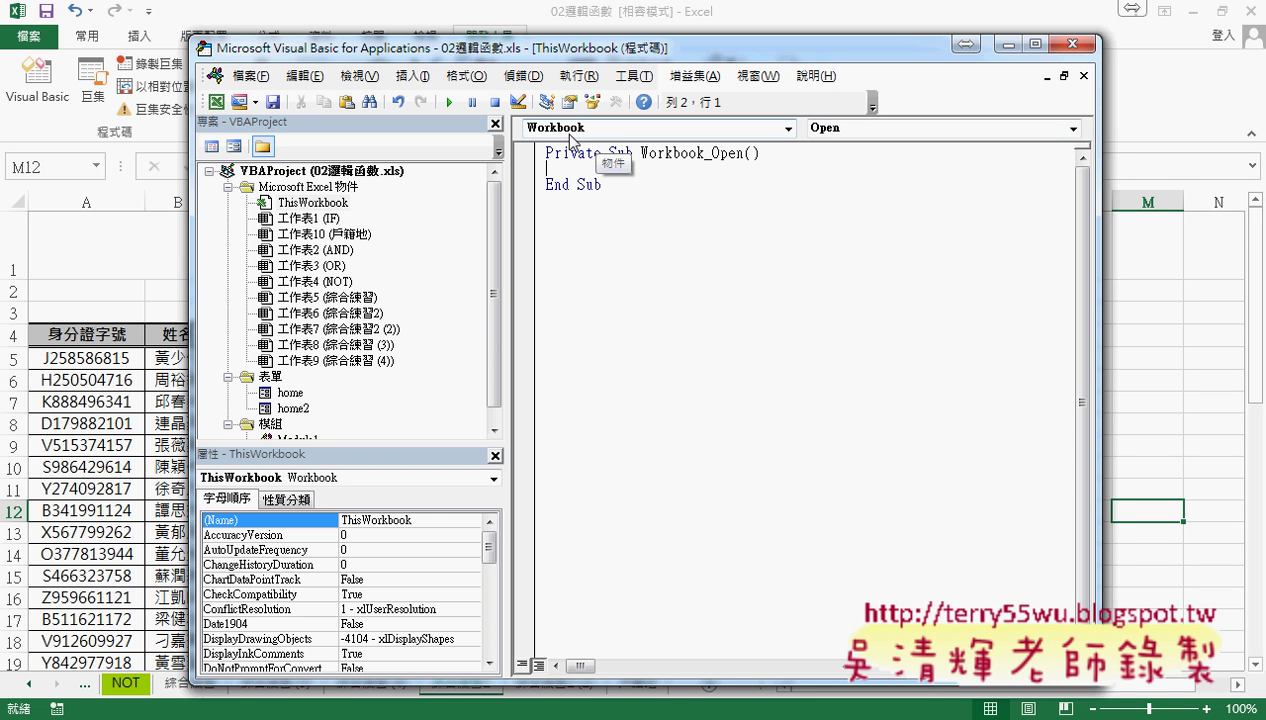
left_click_drag(641, 153, 745, 155)
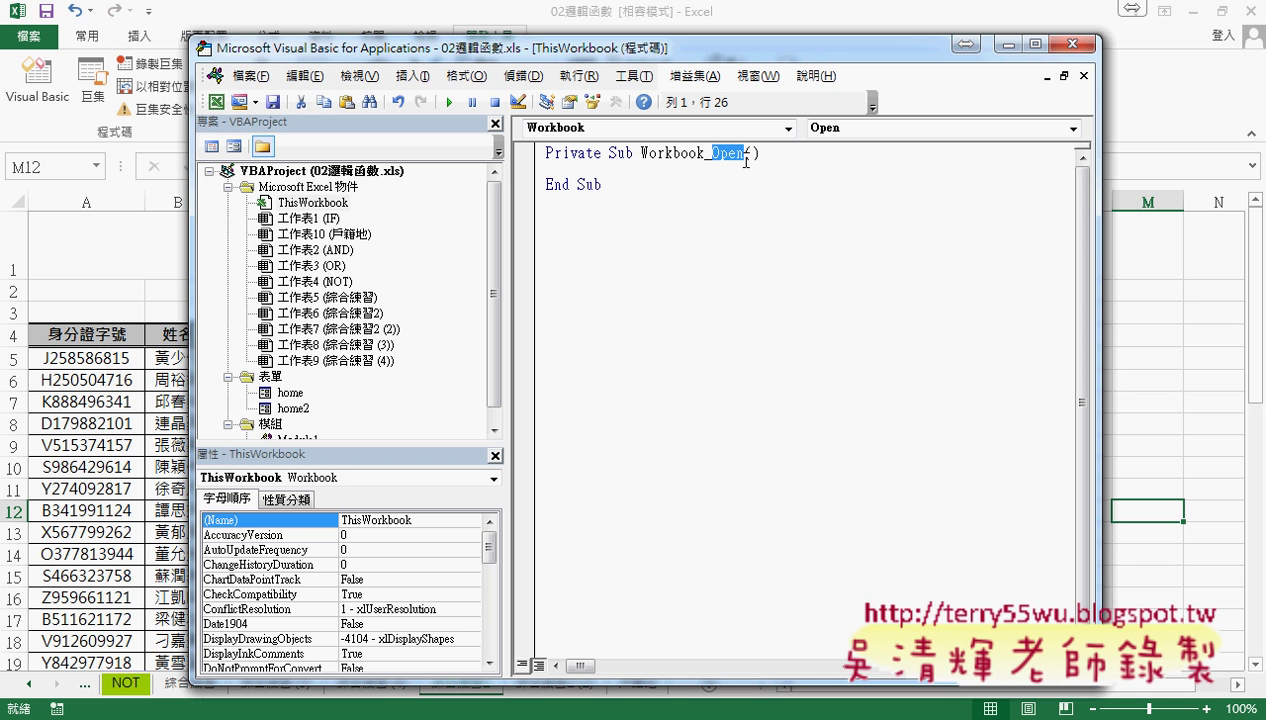
Add an indented home.Show line inside Workbook_Open.
left_click(743, 171)
key("Tab")
type("ho")
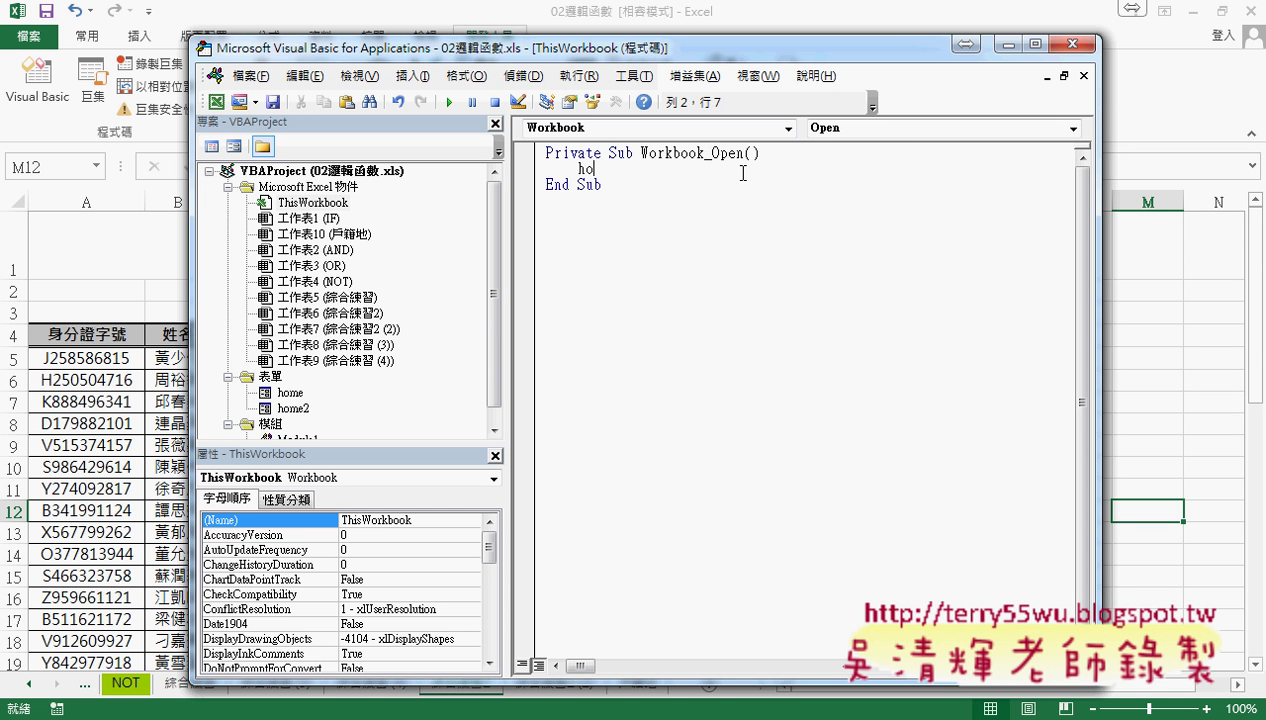
type("me.")
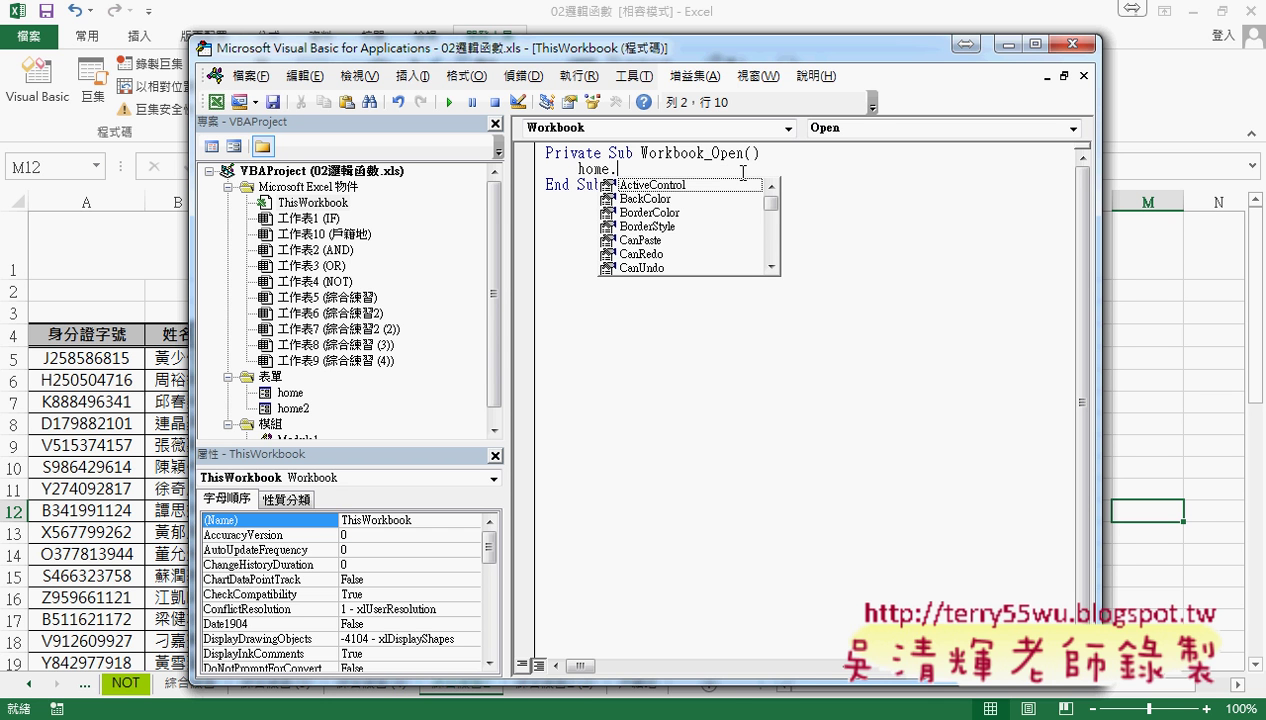
type("show")
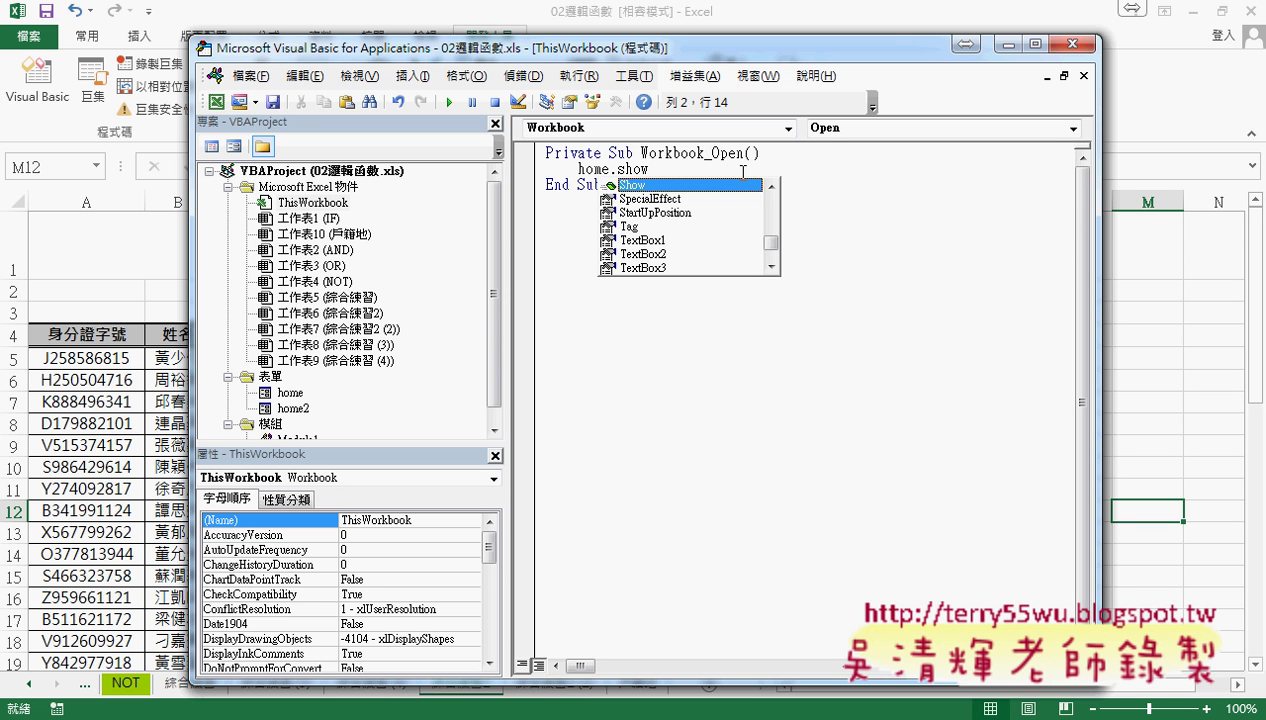
left_click(851, 541)
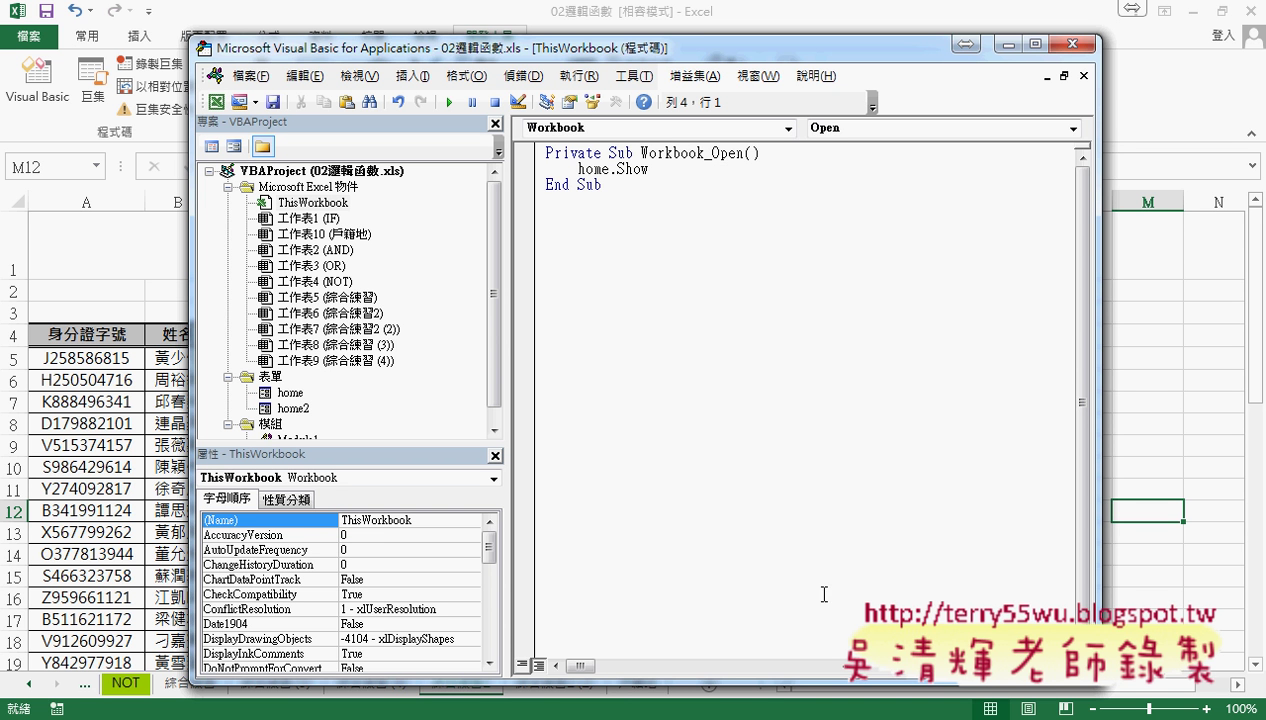
Shorten the code window to reveal the sheet tabs and start a 'sheets' line below home.Show.
left_click_drag(781, 690, 781, 526)
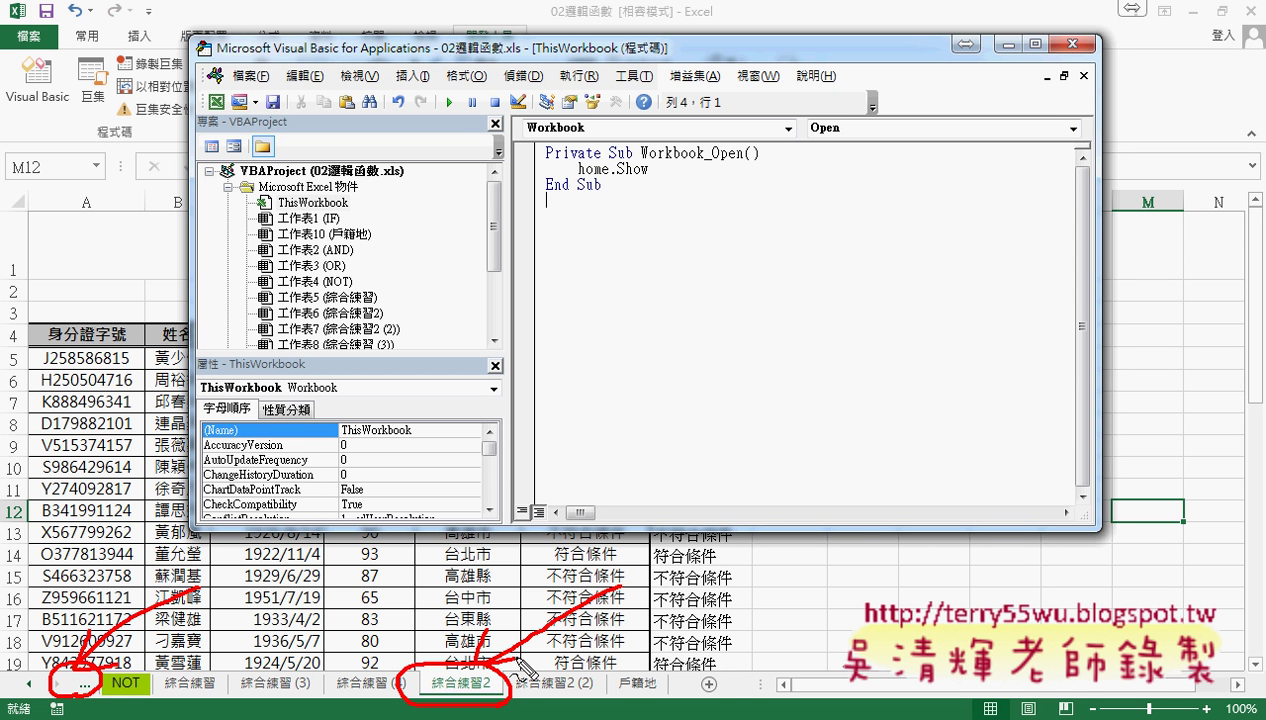
key("Escape")
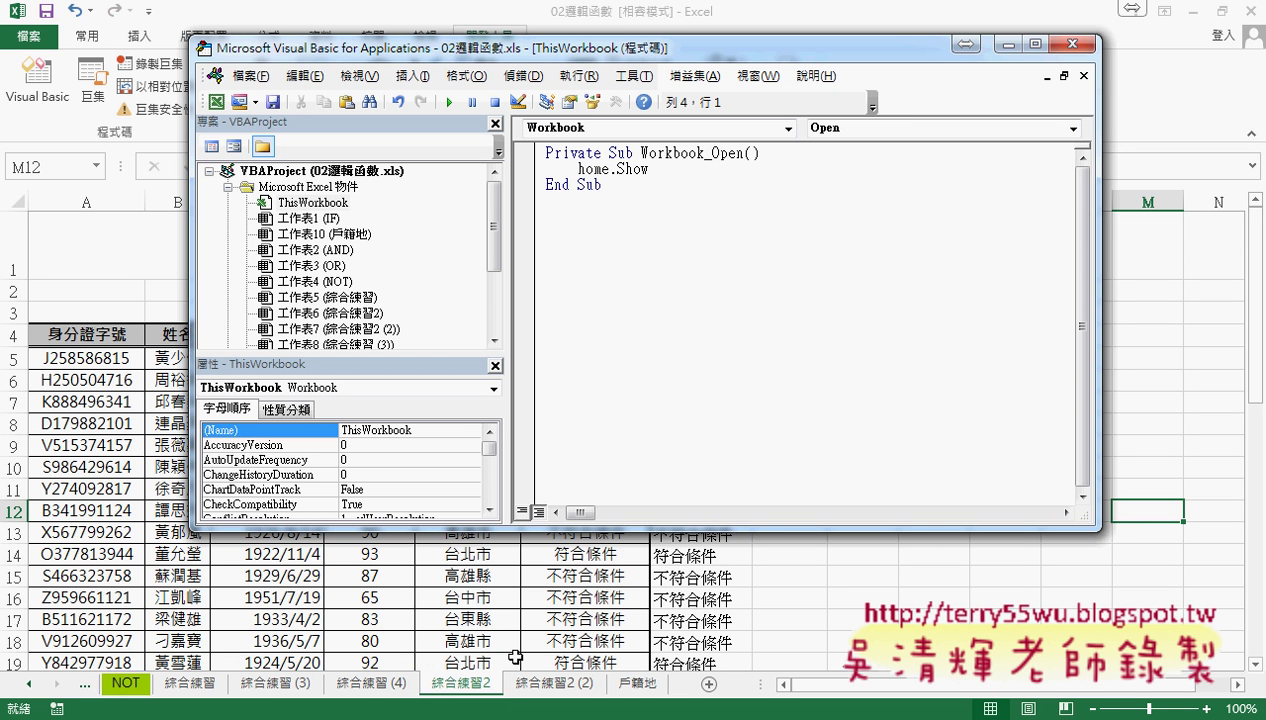
left_click(676, 170)
key("Return")
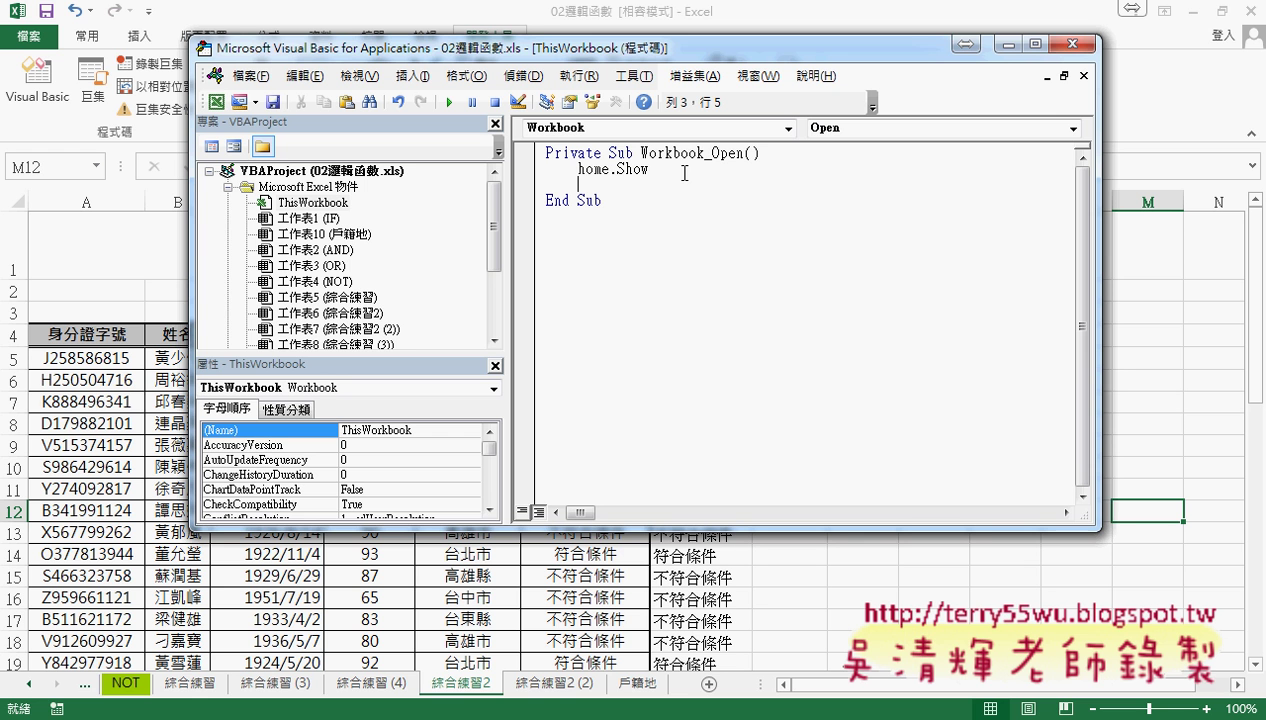
type("sh")
type("eets")
left_click_drag(616, 184, 578, 196)
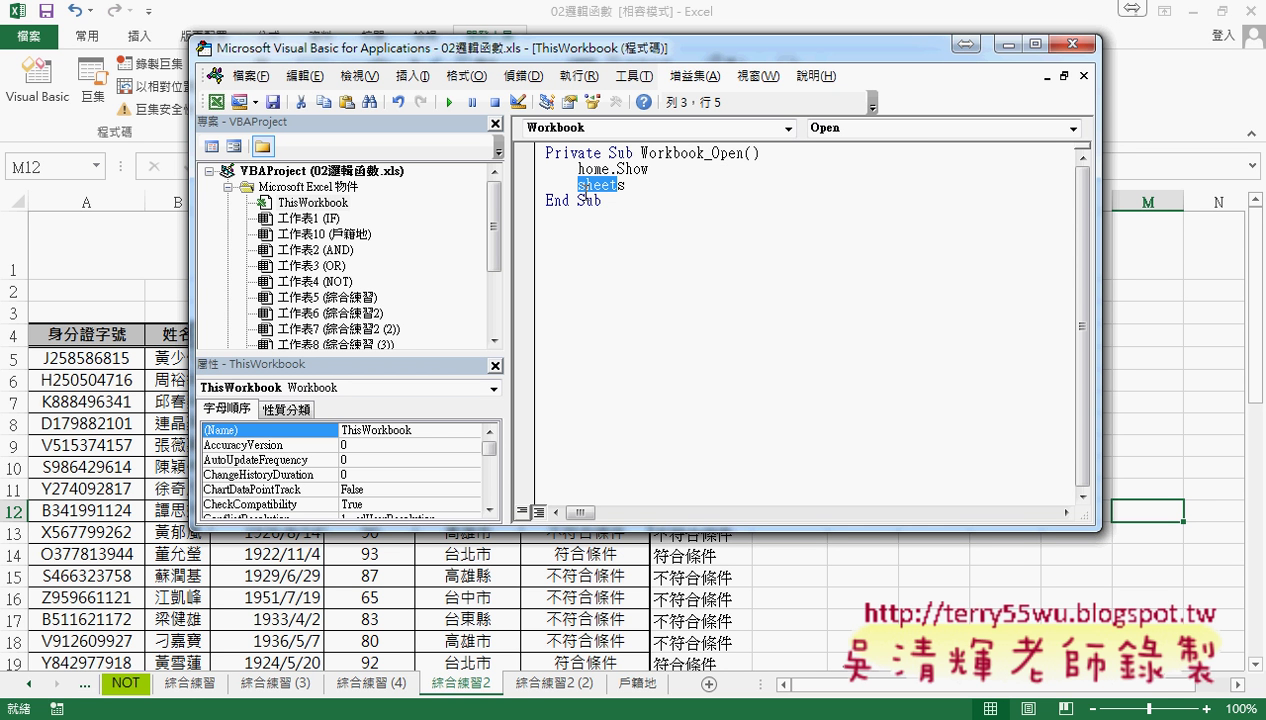
Complete the second line as Sheets("綜合練習2").Select in Workbook_Open.
left_click(677, 186)
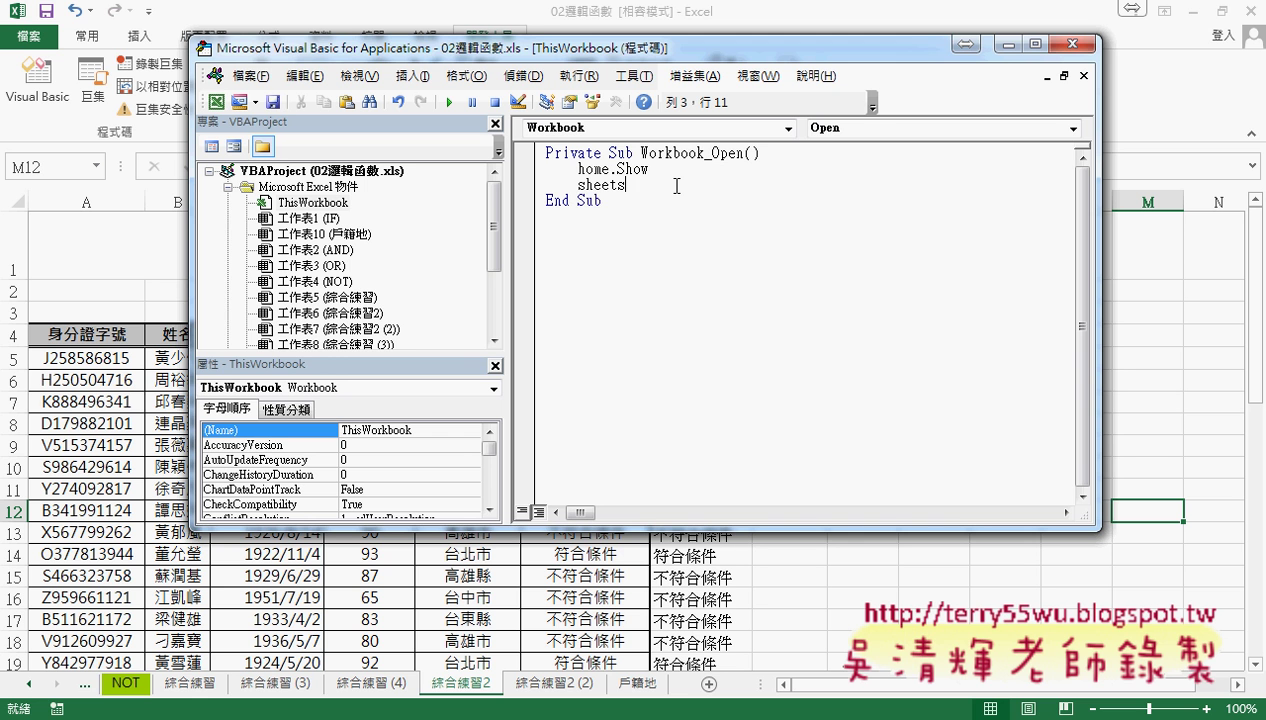
type("(")
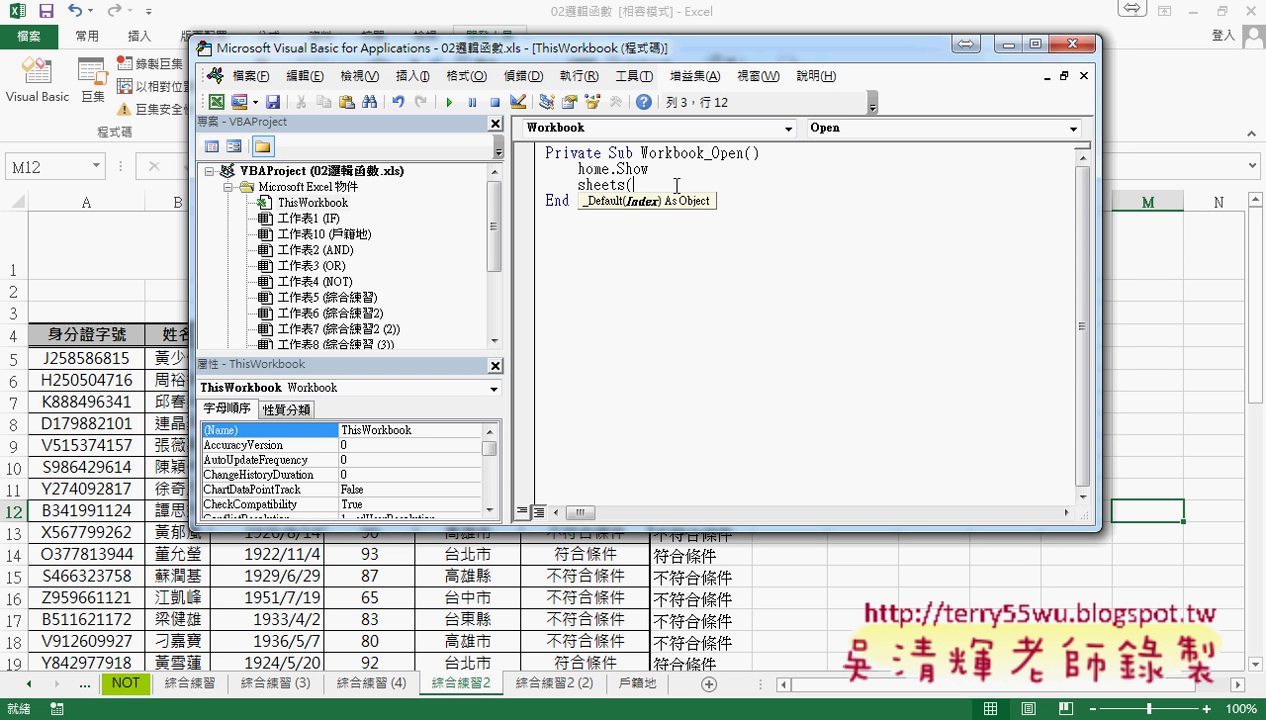
type("\"\"")
type(")")
key("Left")
key("Left")
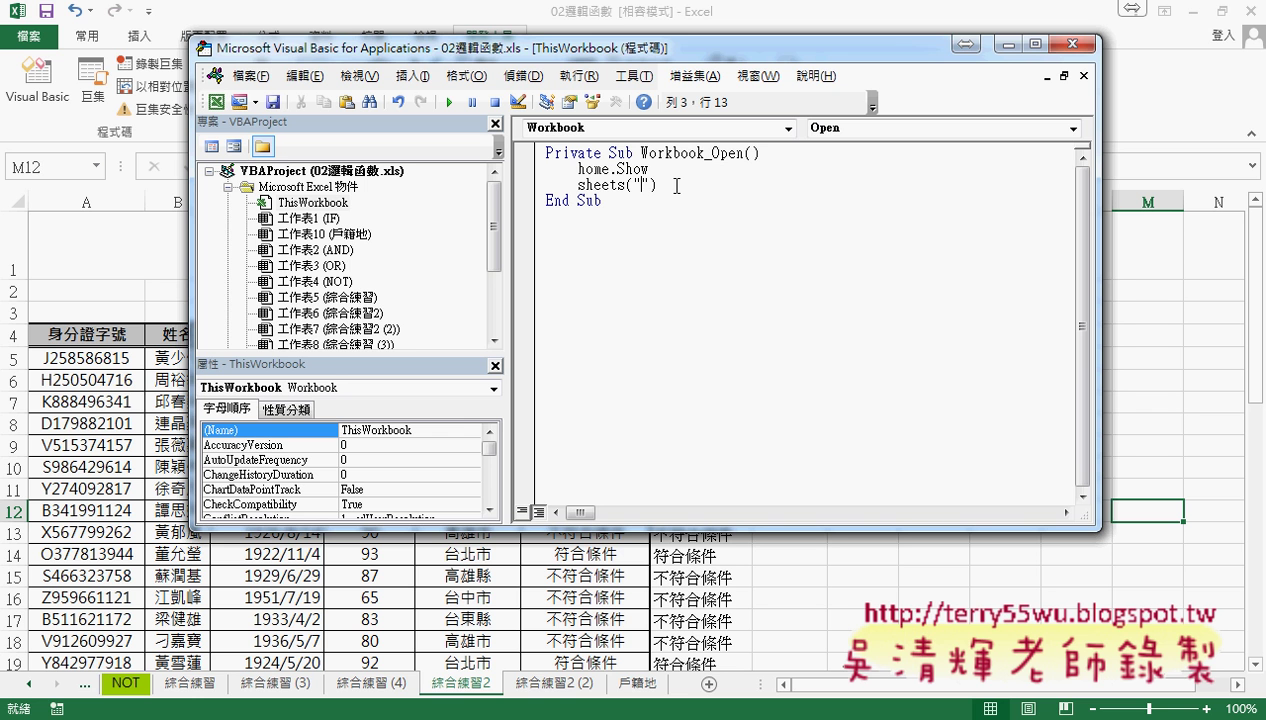
type("綜合")
type("練習")
type("2")
key("End")
type(".")
type("s")
key("BackSpace")
type("select")
key("Down")
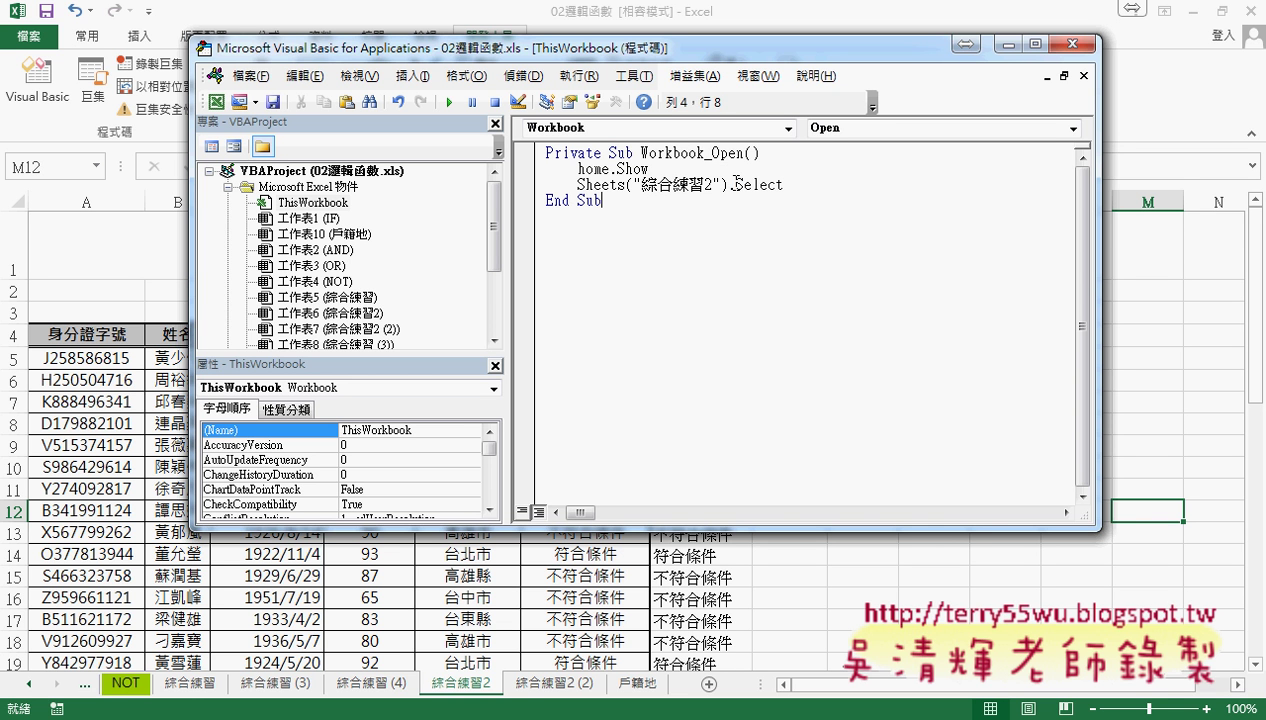
Highlight Select, ThisWorkbook, and the two Workbook_Open lines to explain the startup code.
left_click_drag(736, 183, 786, 184)
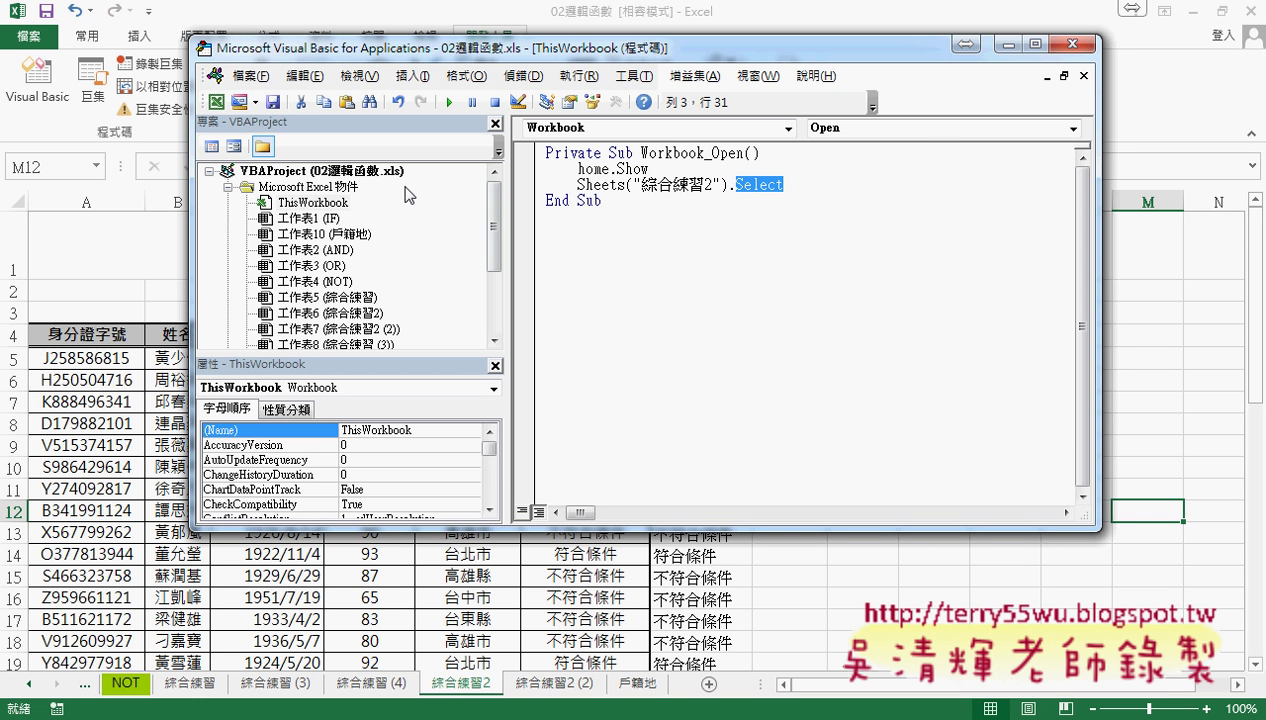
left_click(316, 207)
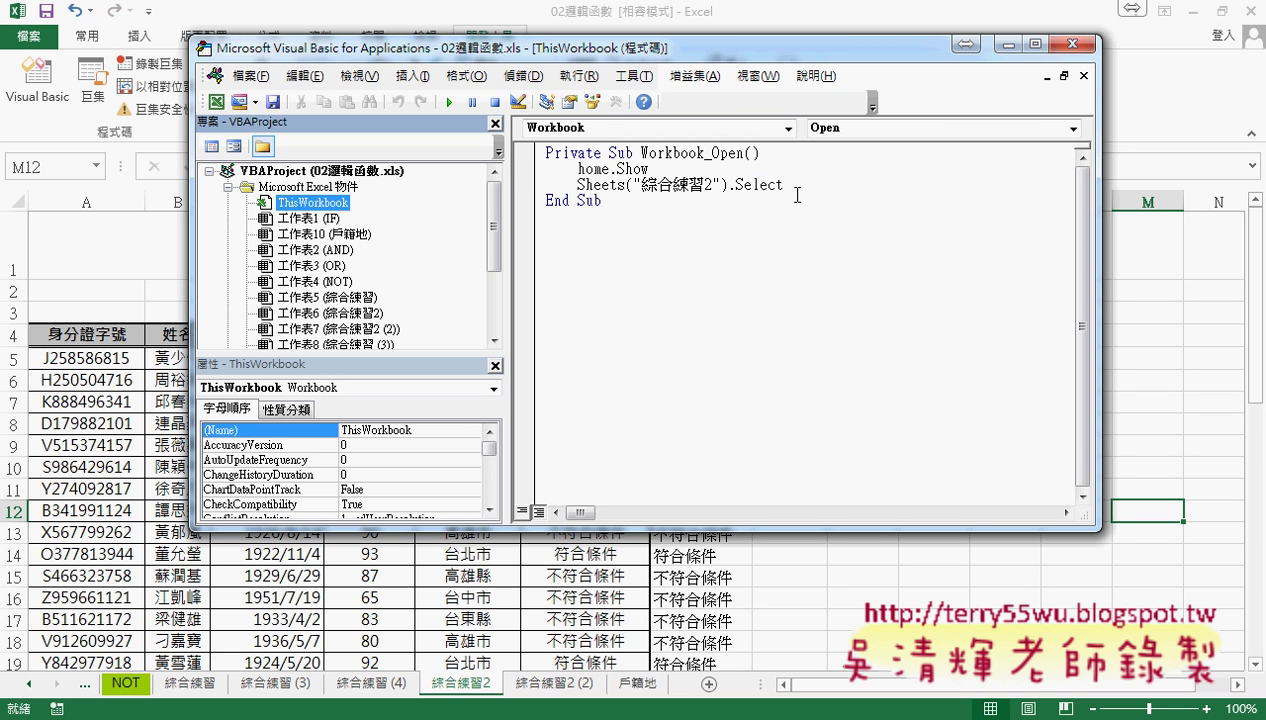
left_click_drag(786, 186, 545, 168)
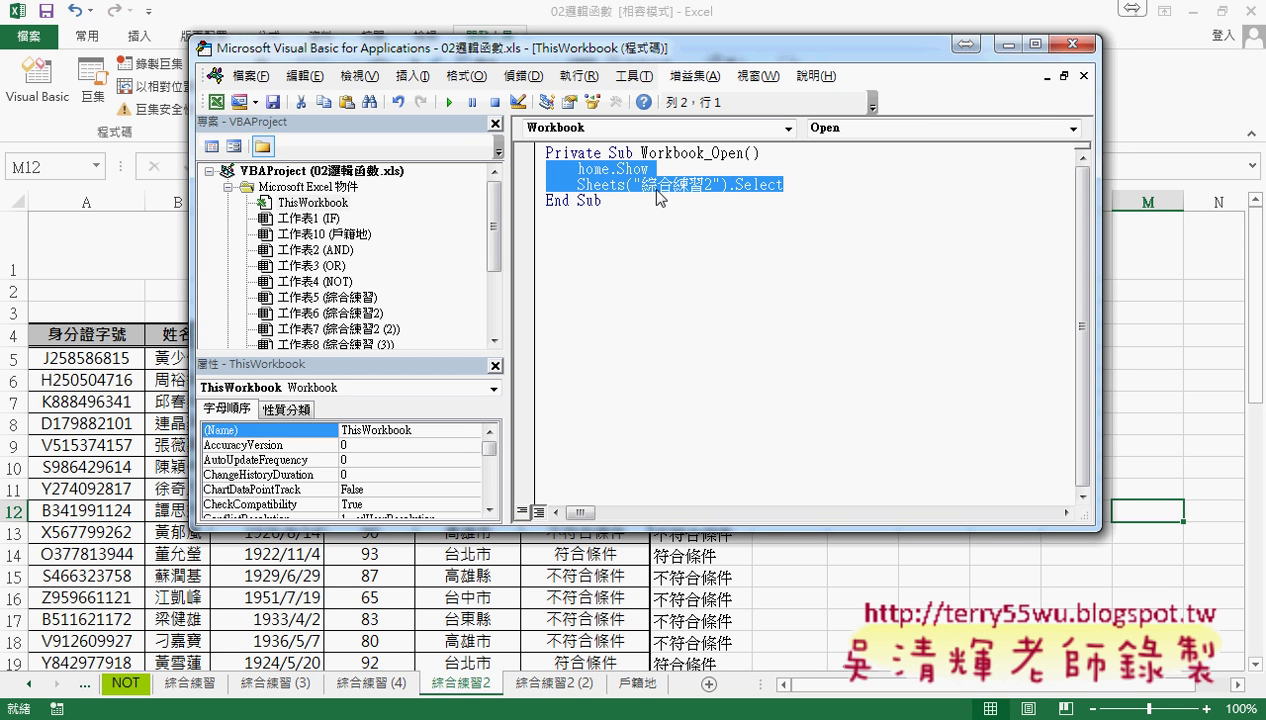
left_click(795, 187)
left_click_drag(626, 186, 839, 188)
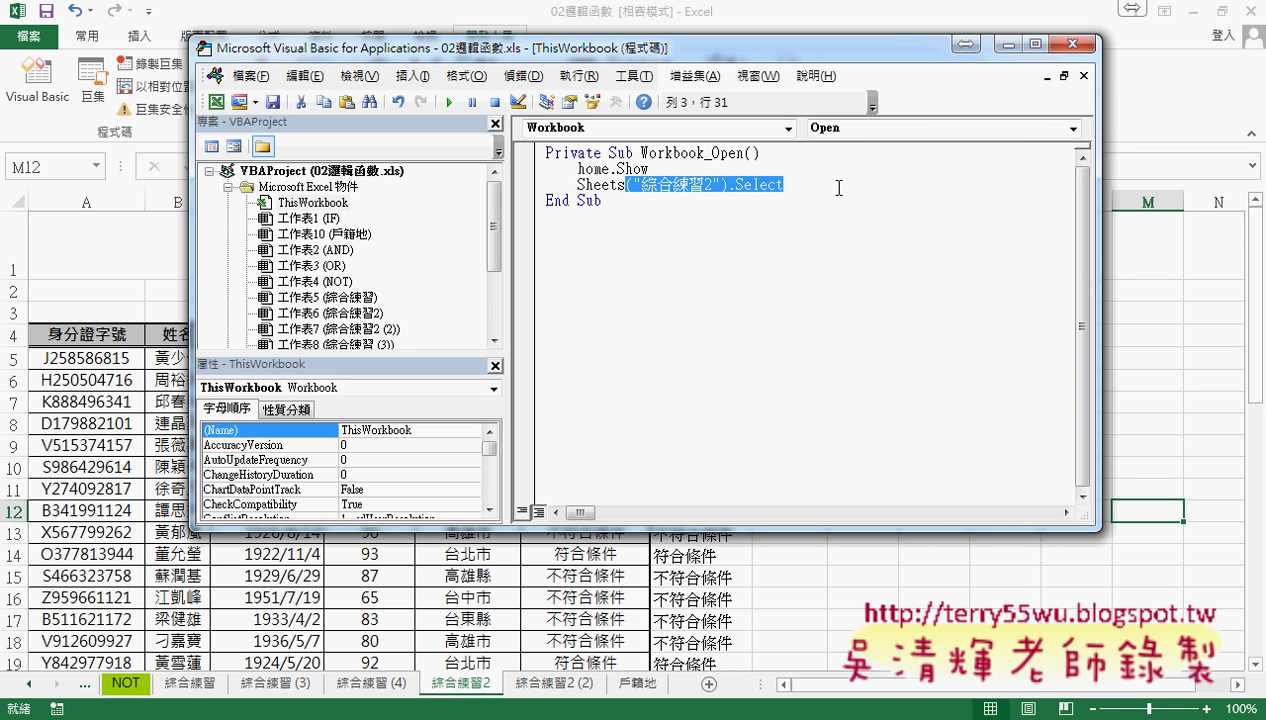
key("Delete")
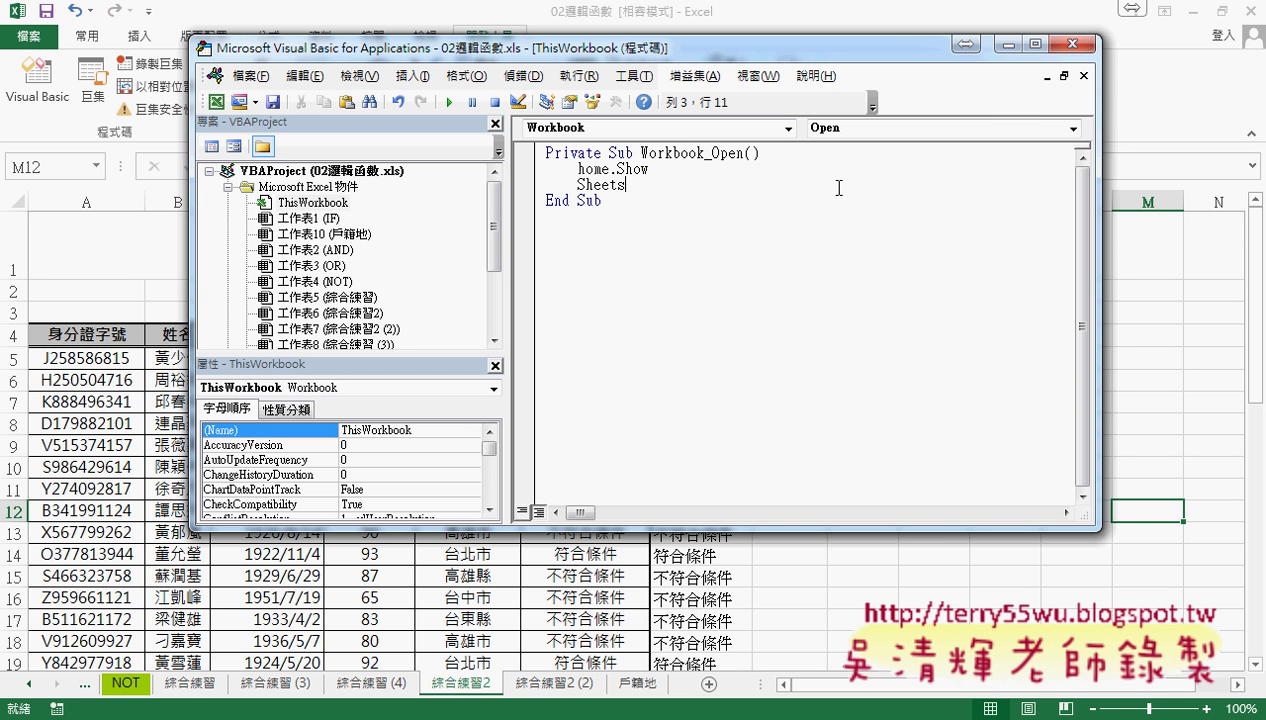
type(".")
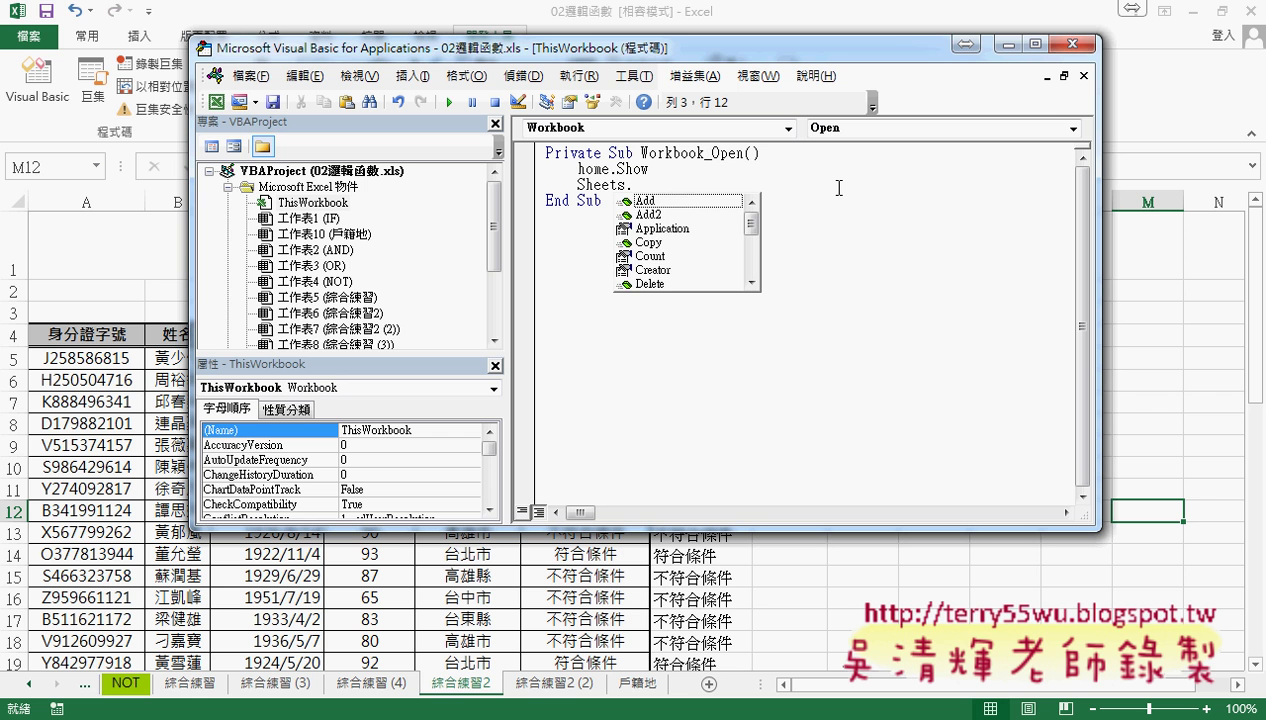
type("se")
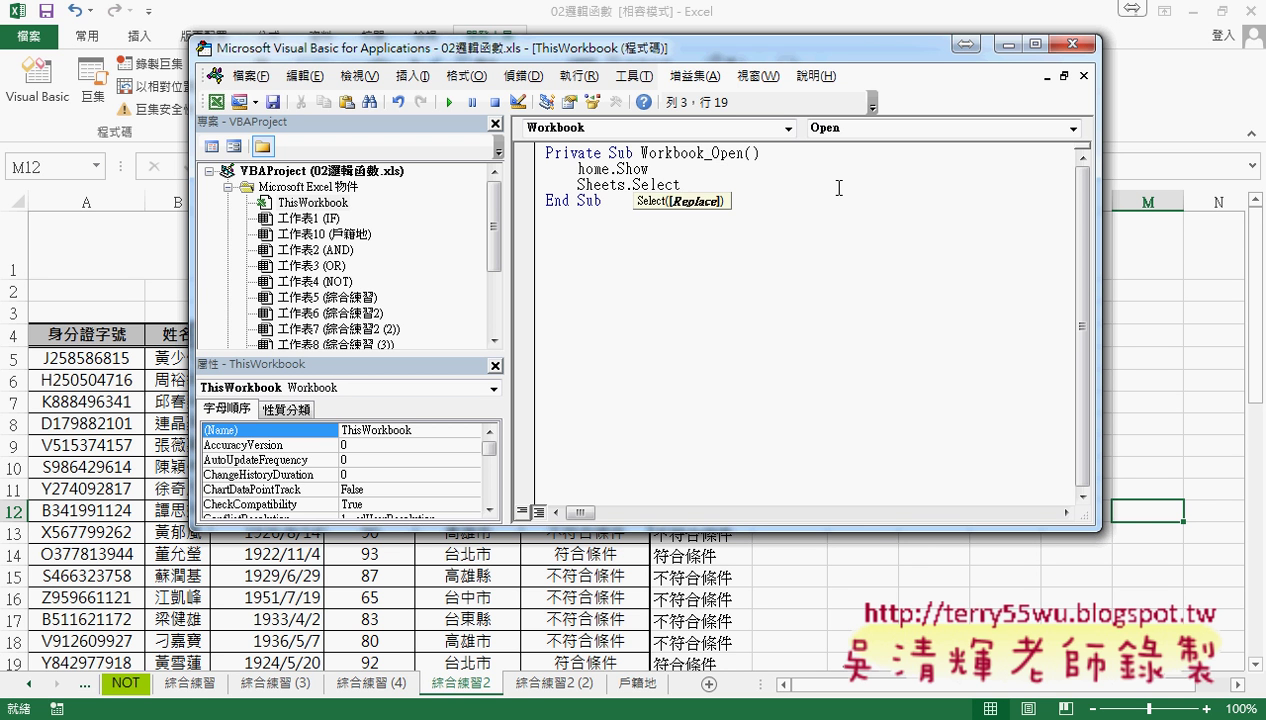
key("Left")
key("Left")
key("Left")
key("Left")
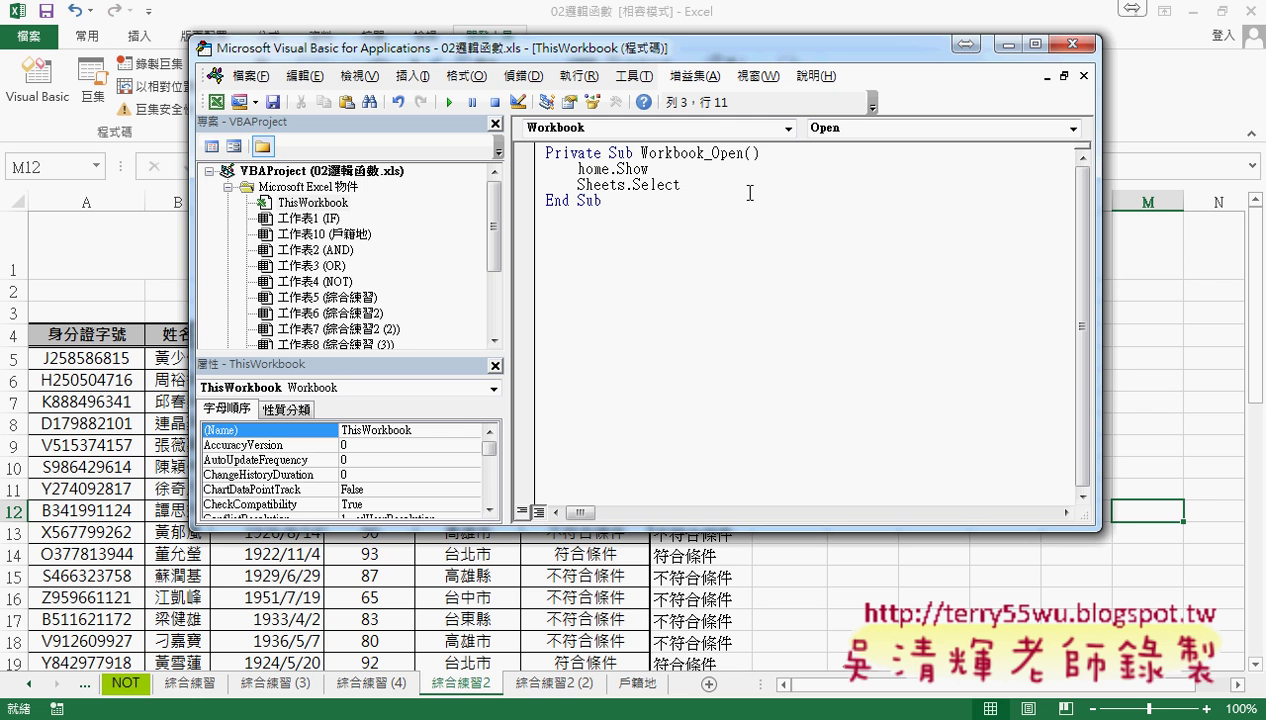
key("ctrl+z")
key("ctrl+z")
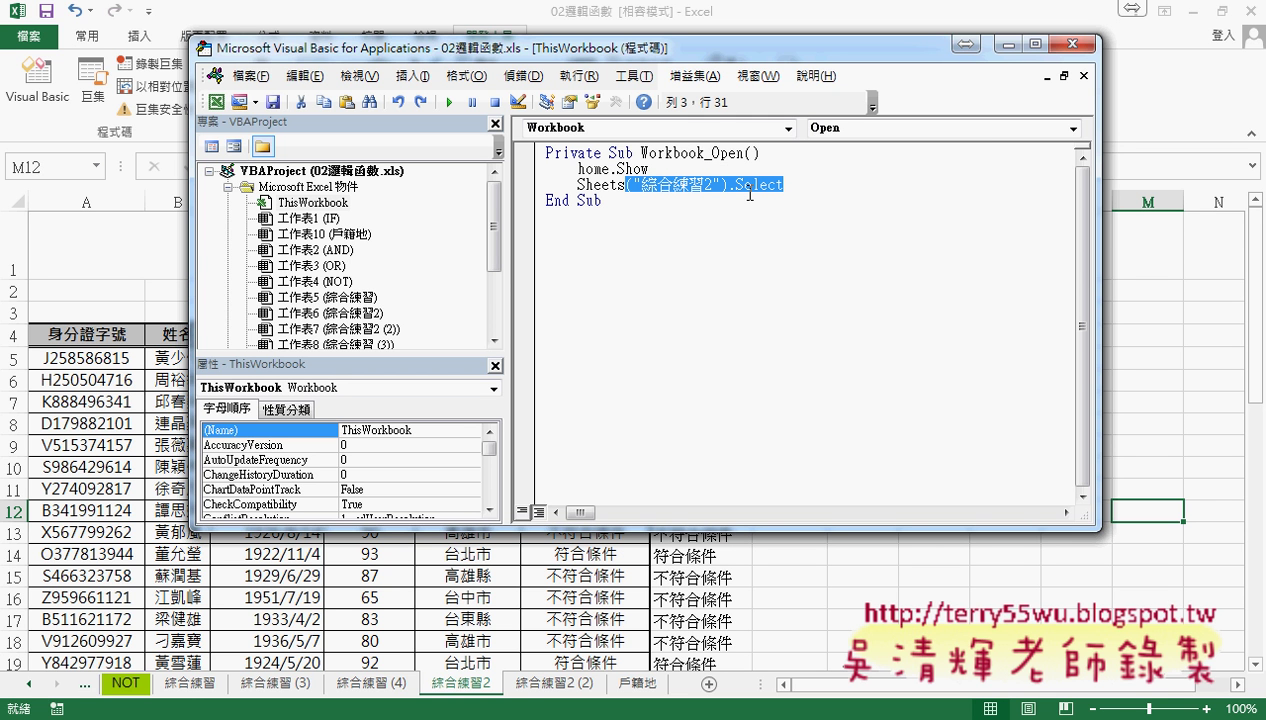
Point out ThisWorkbook and the Workbook/Open dropdowns, then close the VBA editor.
left_click(770, 234)
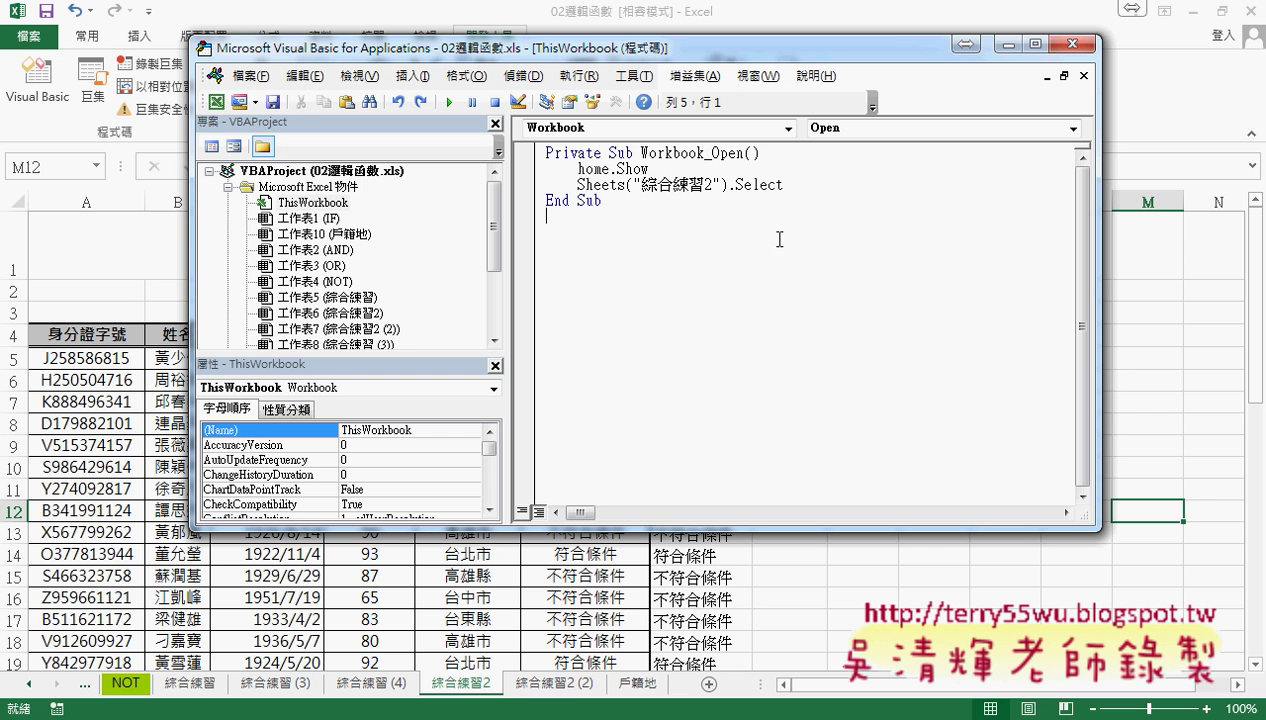
left_click(328, 206)
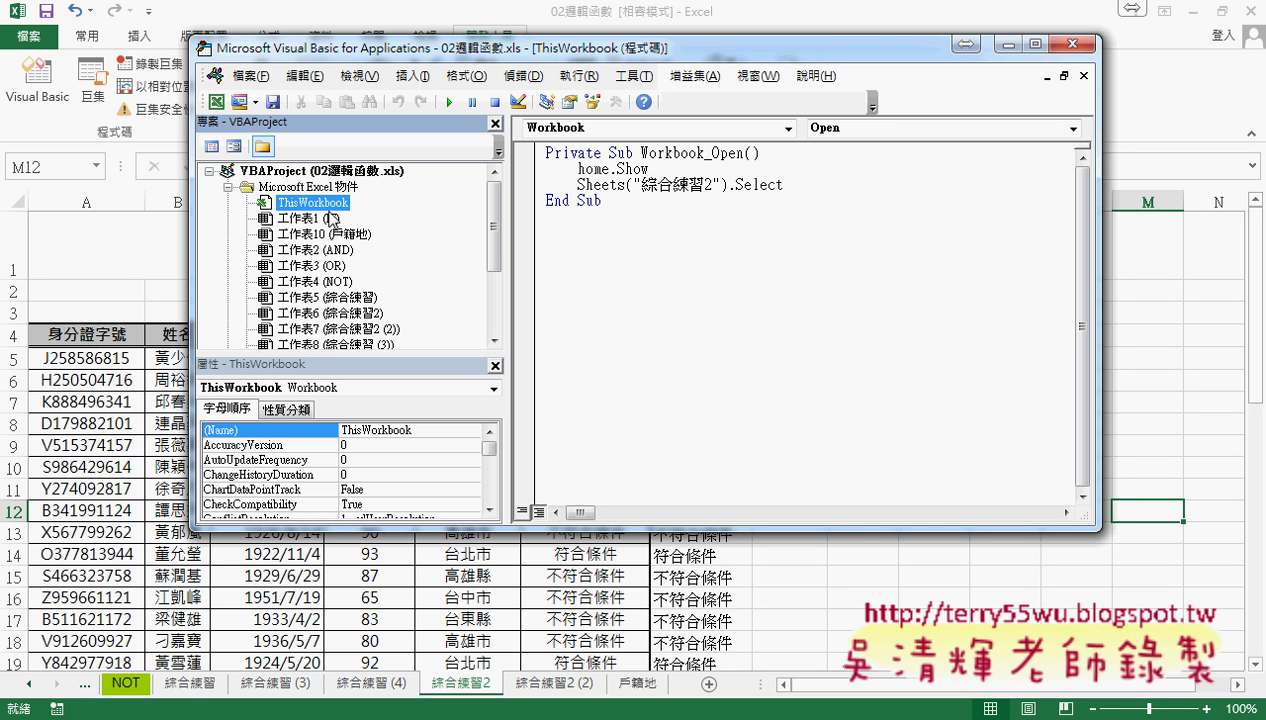
left_click_drag(362, 216, 366, 211)
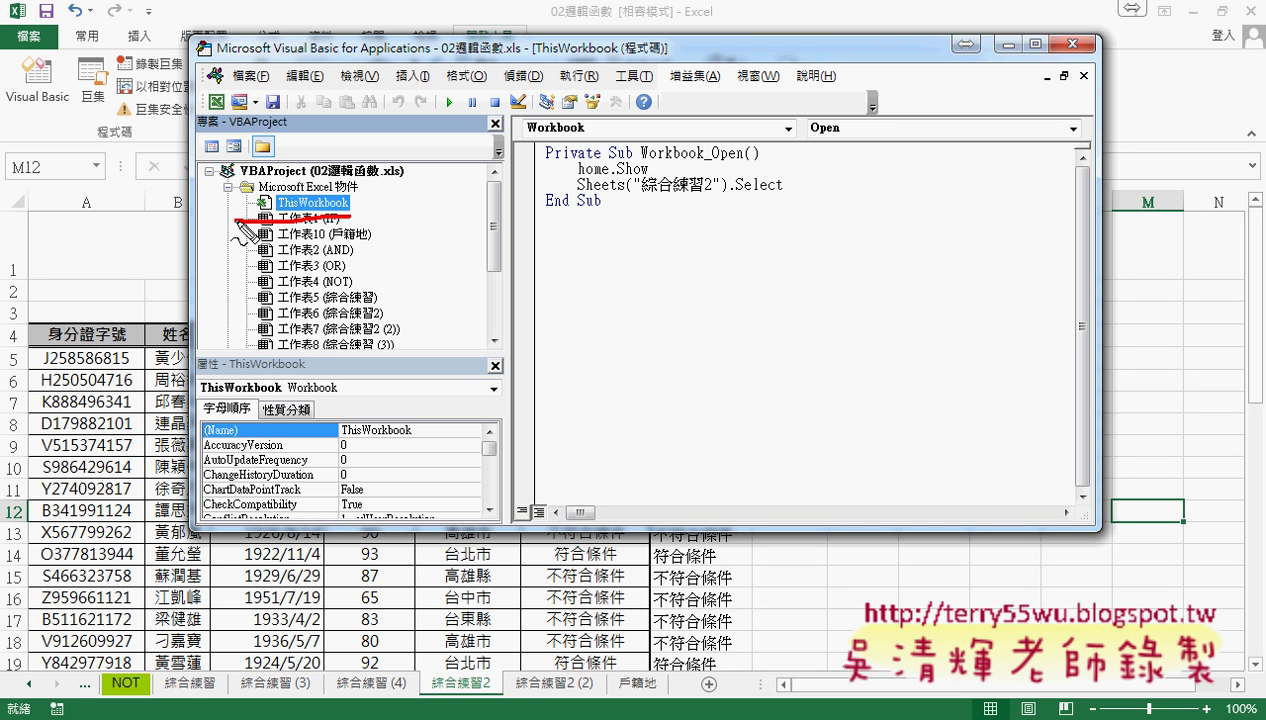
left_click_drag(604, 134, 598, 116)
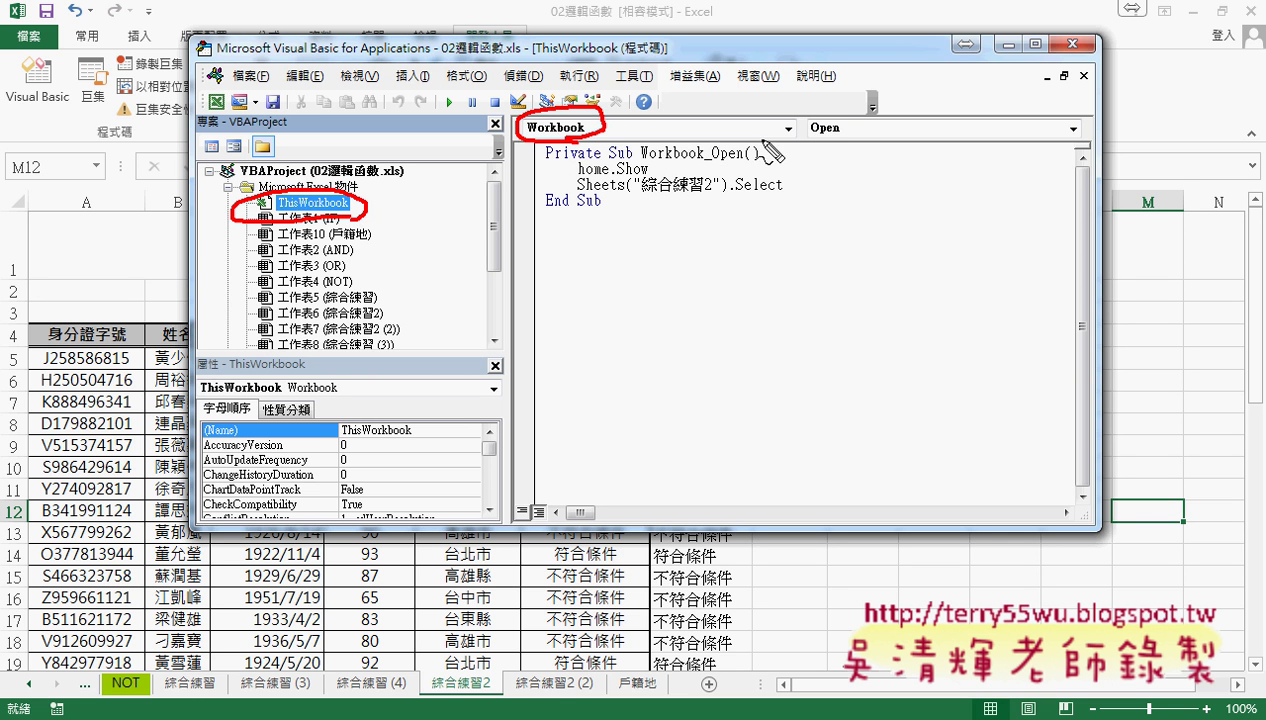
left_click_drag(836, 120, 843, 141)
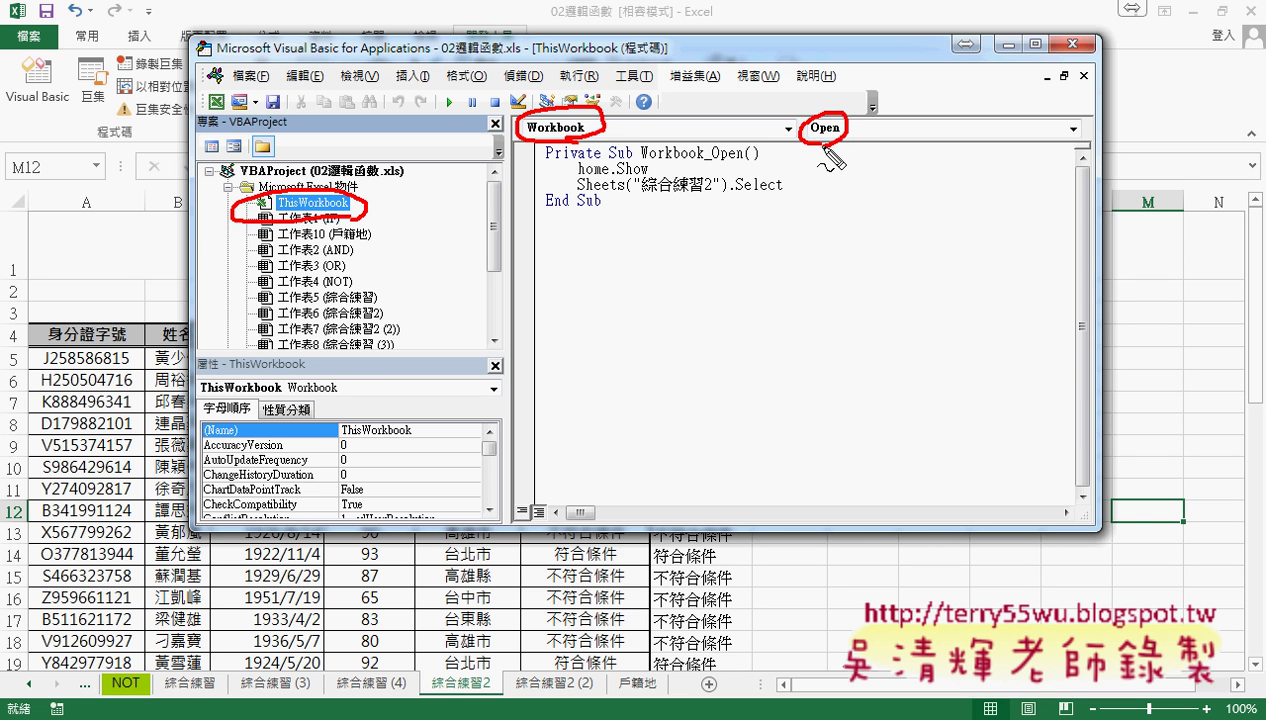
left_click_drag(586, 205, 632, 203)
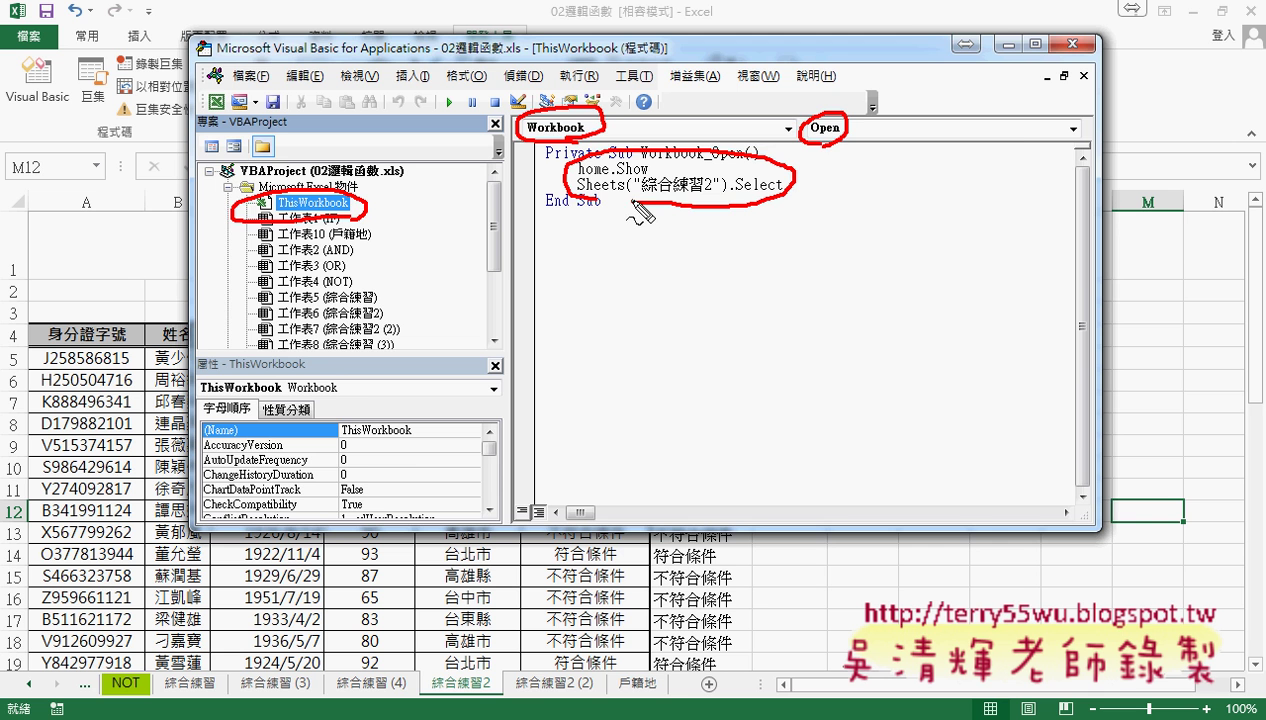
key("Escape")
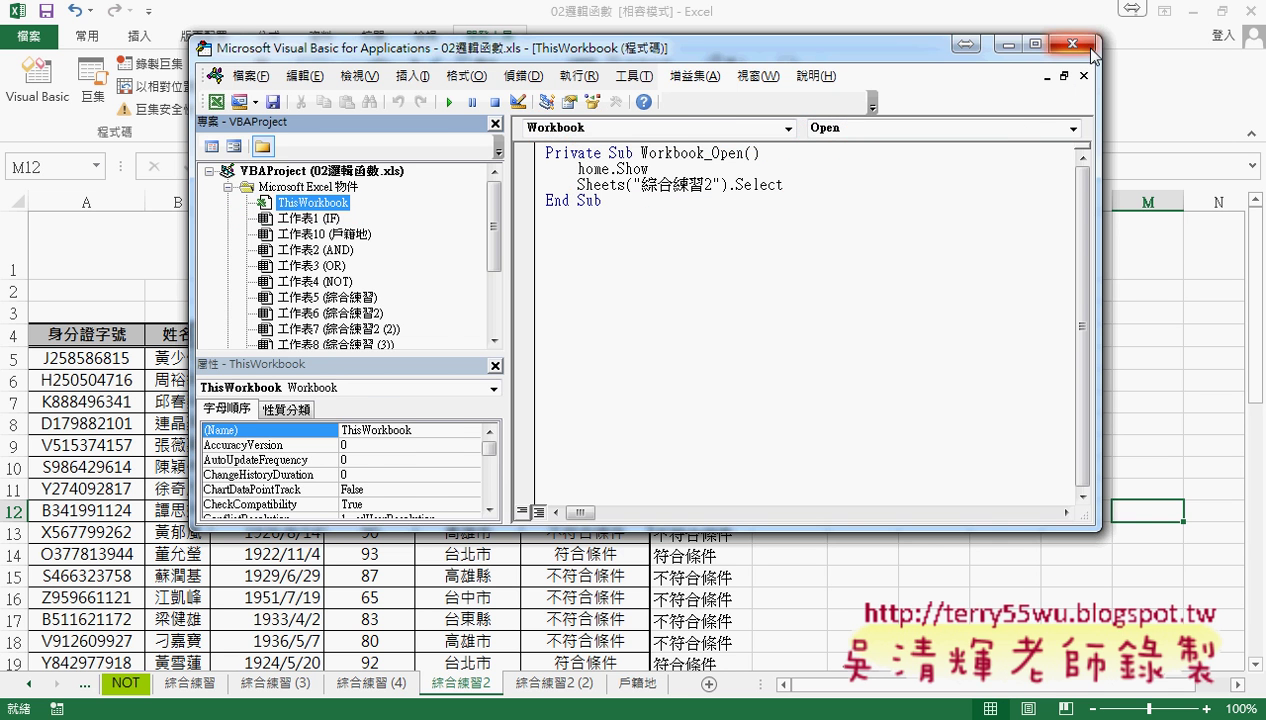
left_click(1072, 44)
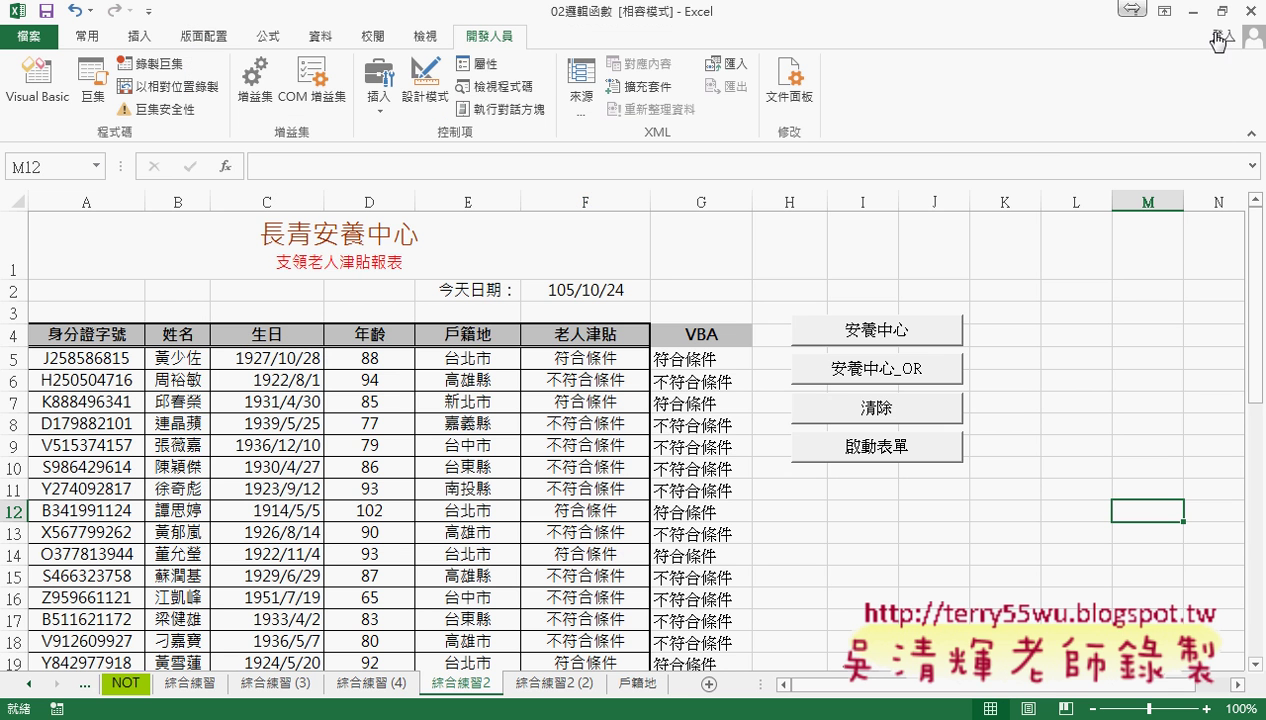
Open the Save As dialog for 02邏輯函數 via File > 另存新檔 > 瀏覽.
left_click(40, 42)
left_click(50, 233)
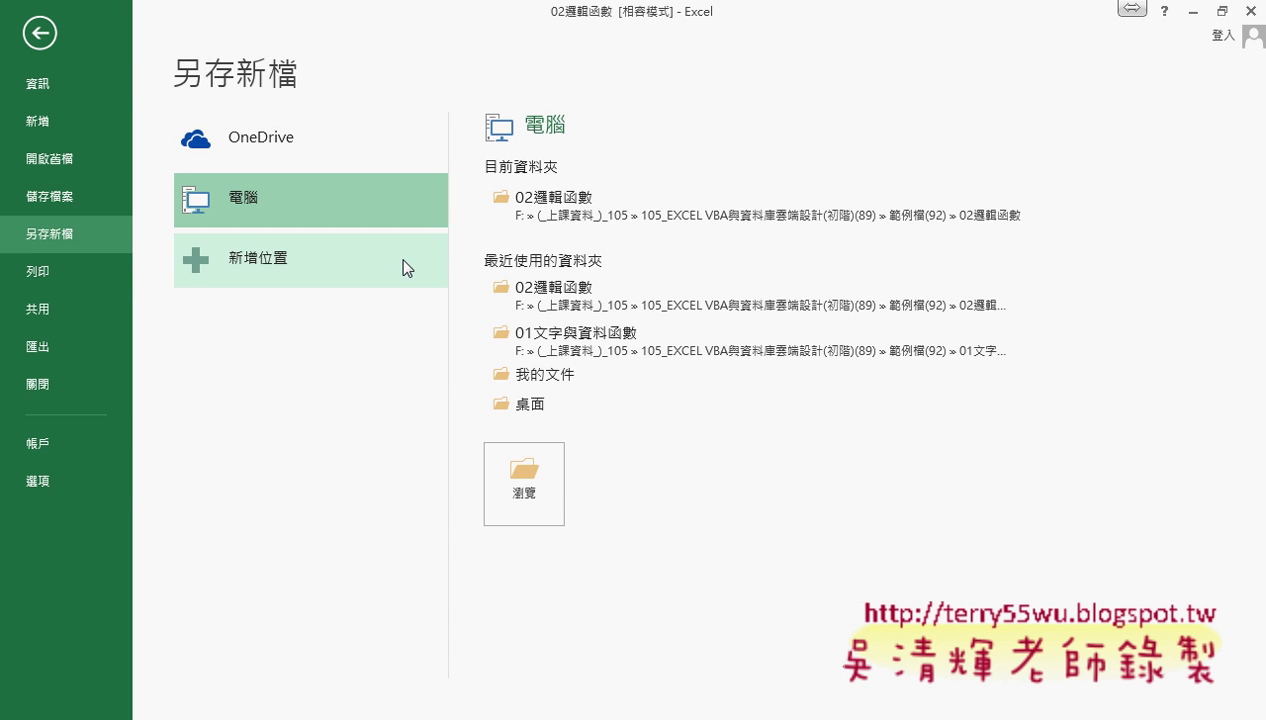
left_click(530, 475)
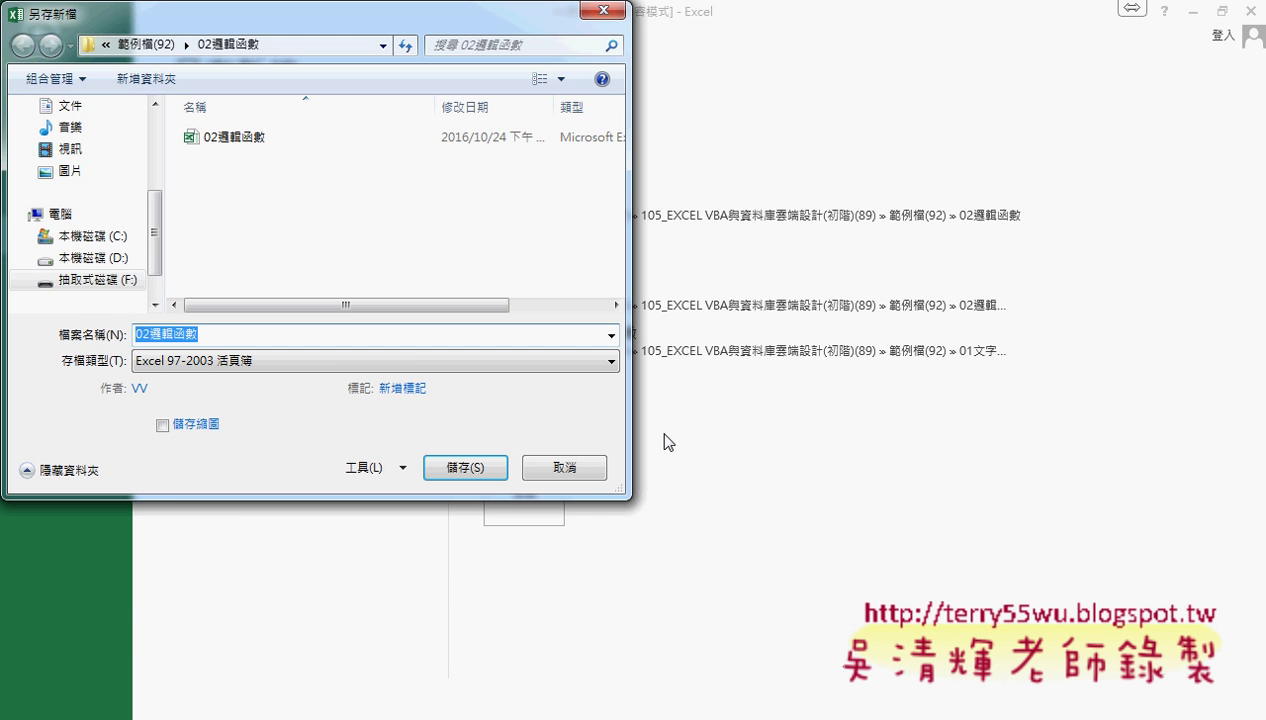
Try the 啟用巨集的活頁簿 file type, then set the type to Excel 活頁簿.
left_click(408, 362)
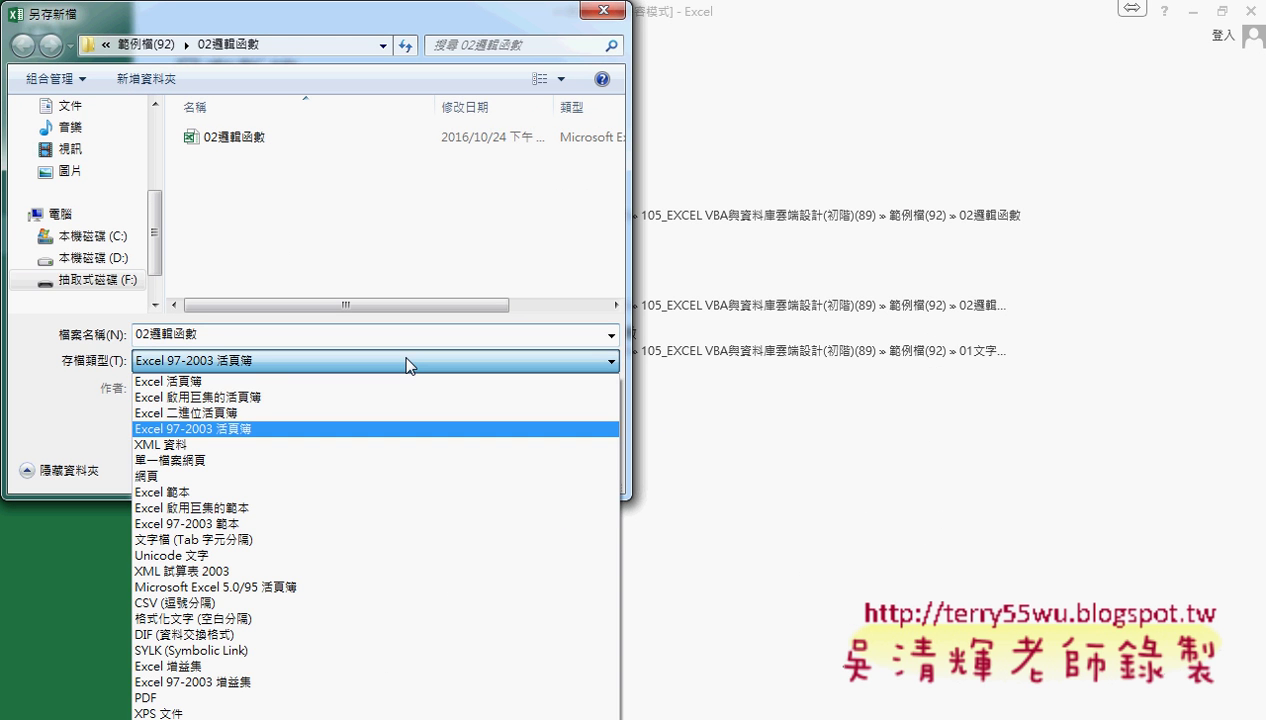
left_click(354, 398)
left_click_drag(423, 23, 777, 62)
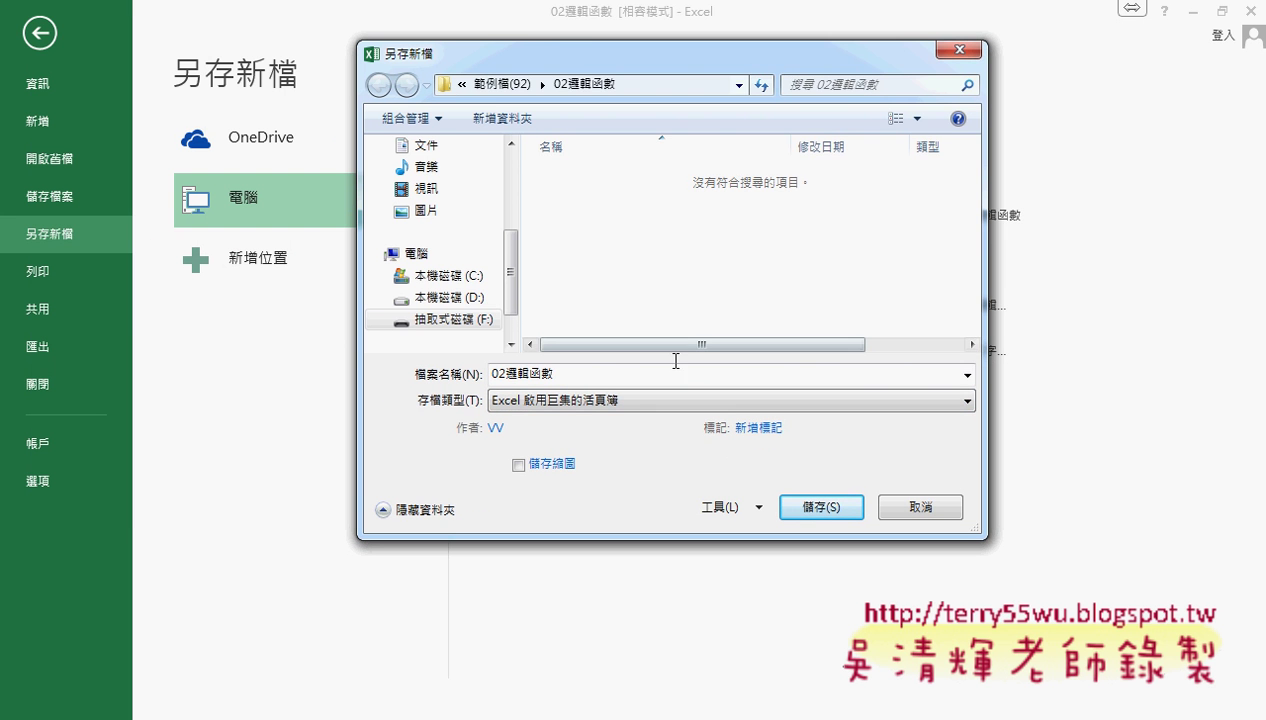
left_click(587, 400)
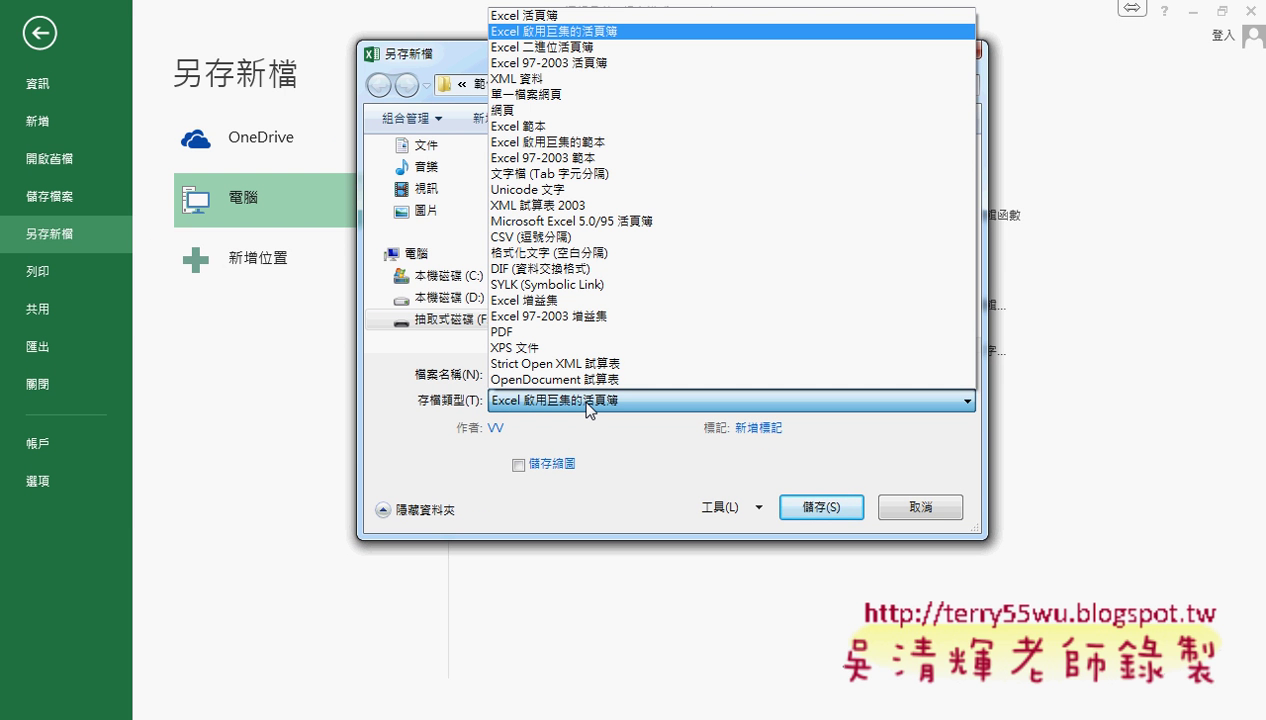
left_click(578, 31)
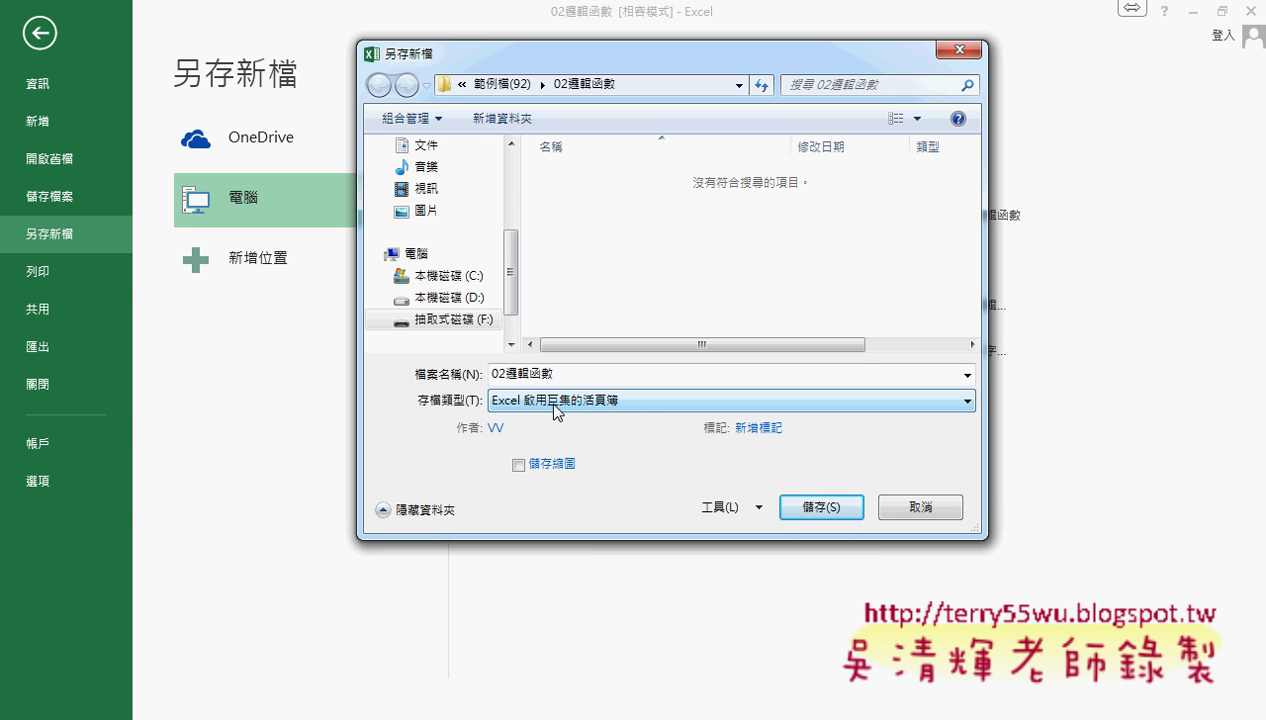
left_click(554, 404)
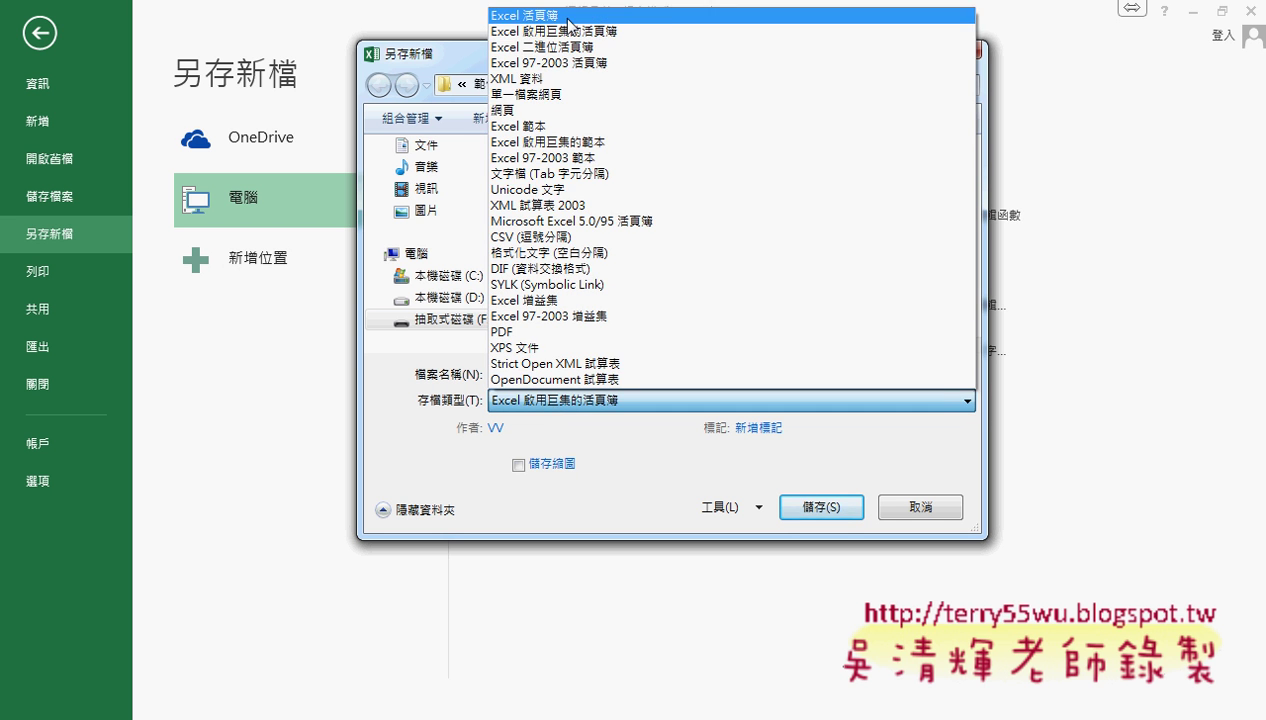
left_click(570, 16)
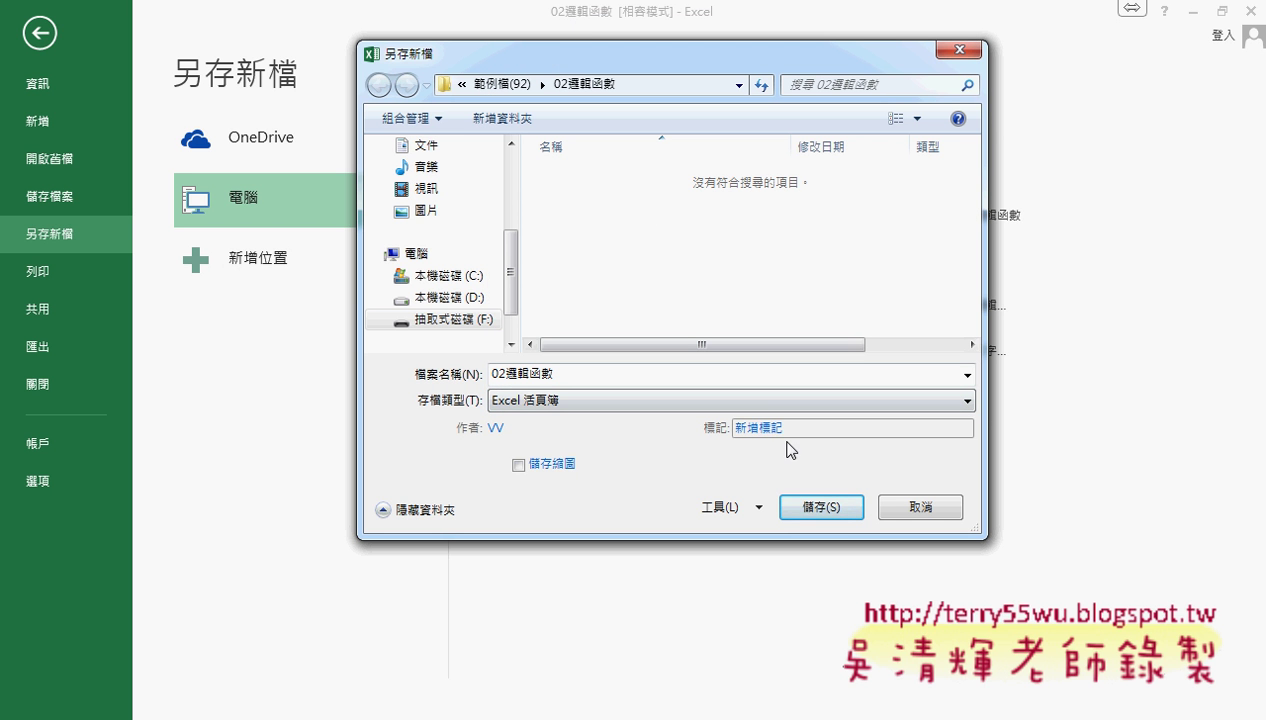
Decline the macro-free save, switch to Excel 啟用巨集的活頁簿, and save to the Desktop.
left_click(818, 511)
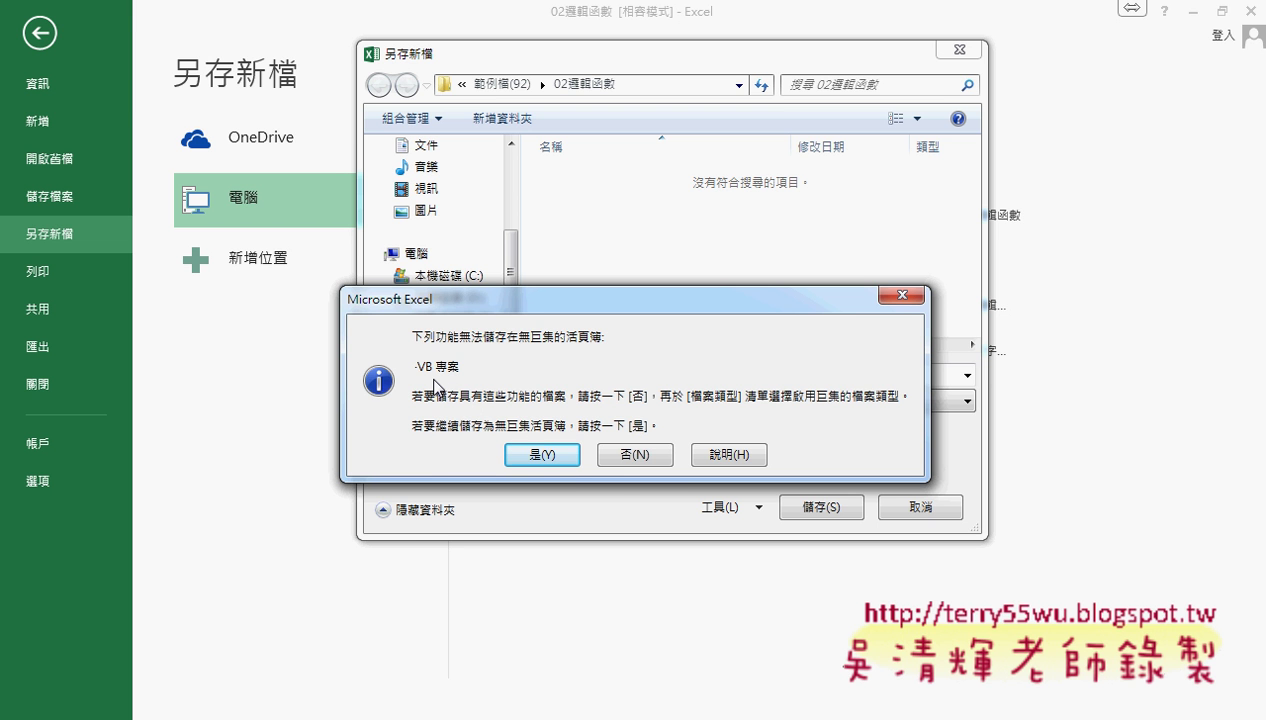
left_click(630, 455)
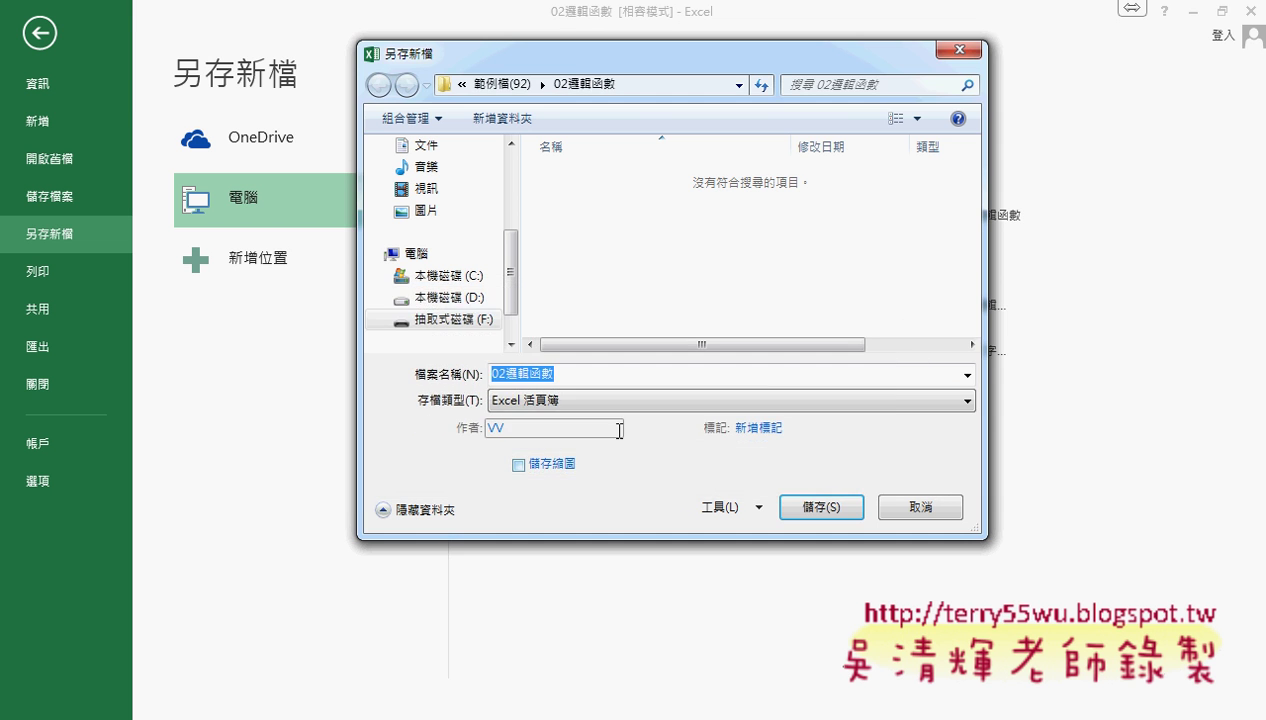
left_click(611, 401)
left_click(604, 31)
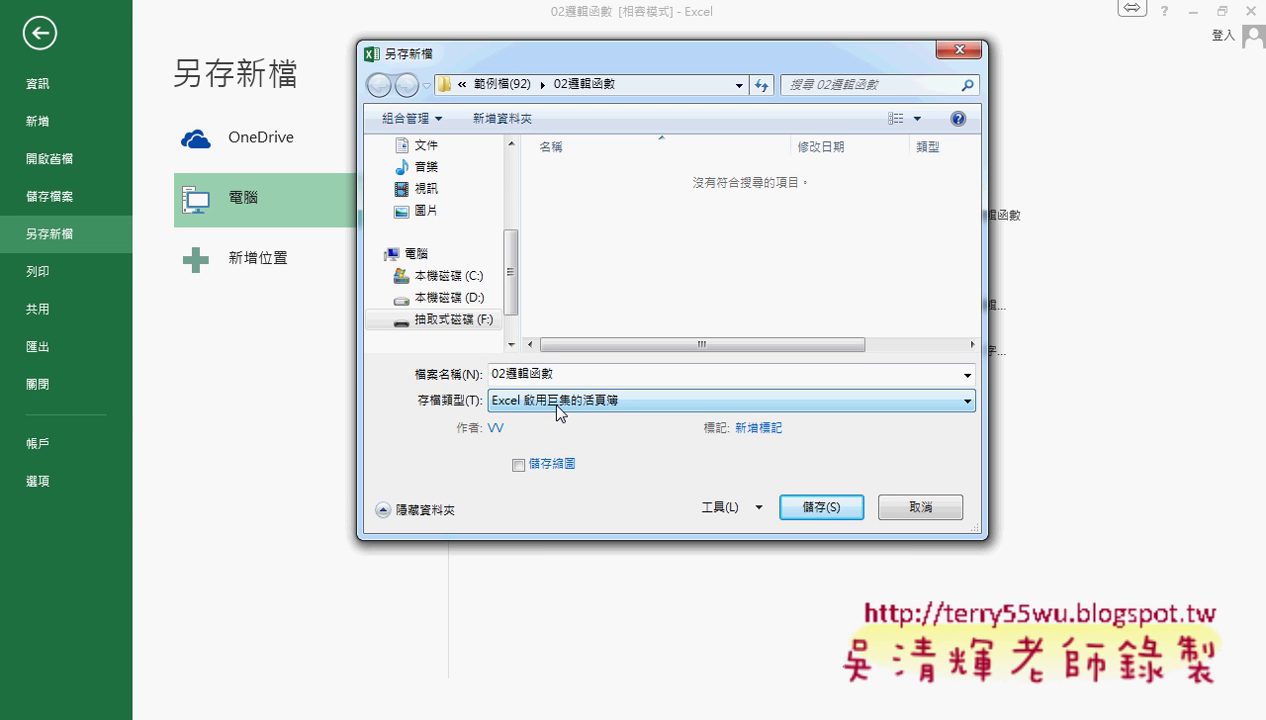
left_click_drag(511, 276, 527, 182)
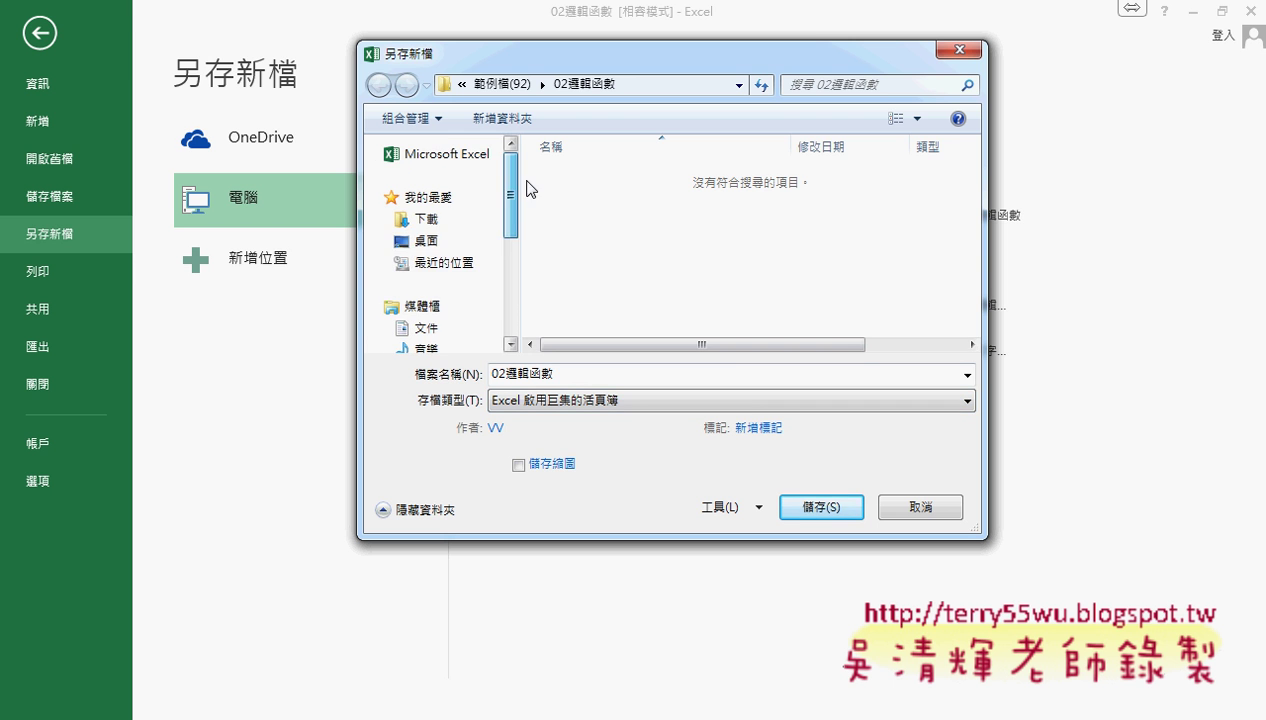
left_click(432, 243)
left_click(820, 506)
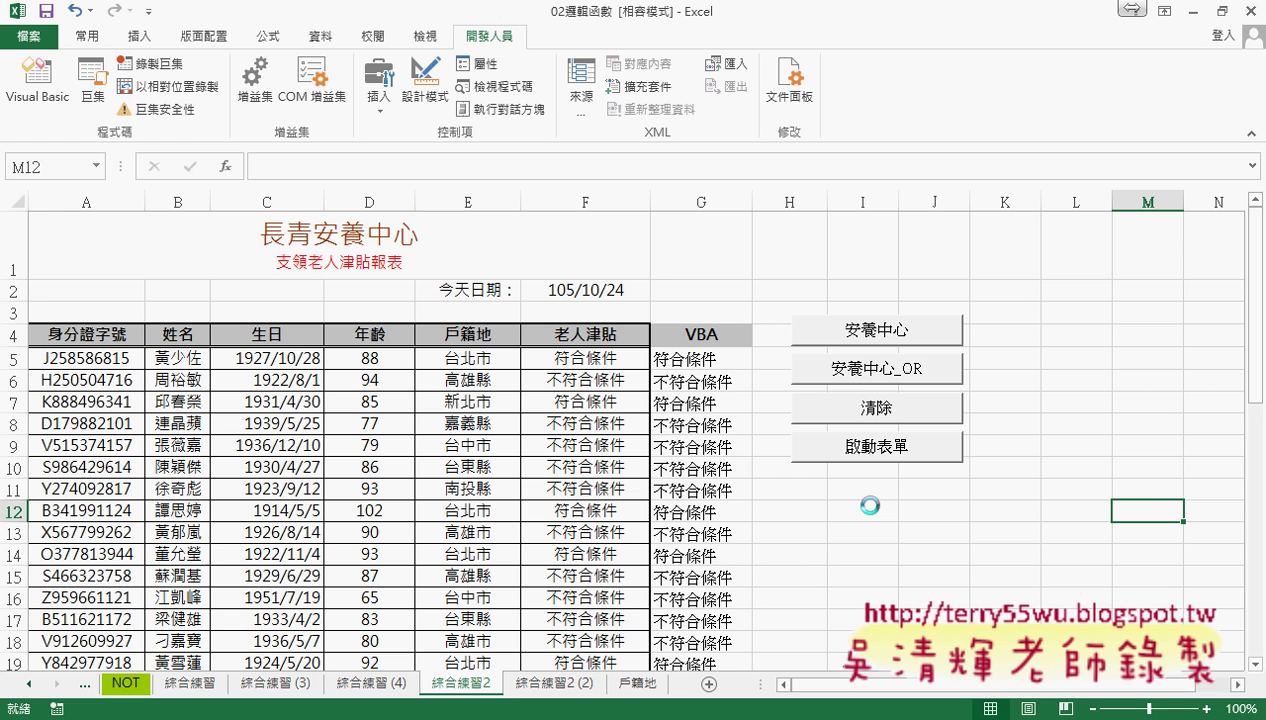
Minimize Excel, Chrome and Notepad to reveal the desktop.
left_click(1196, 13)
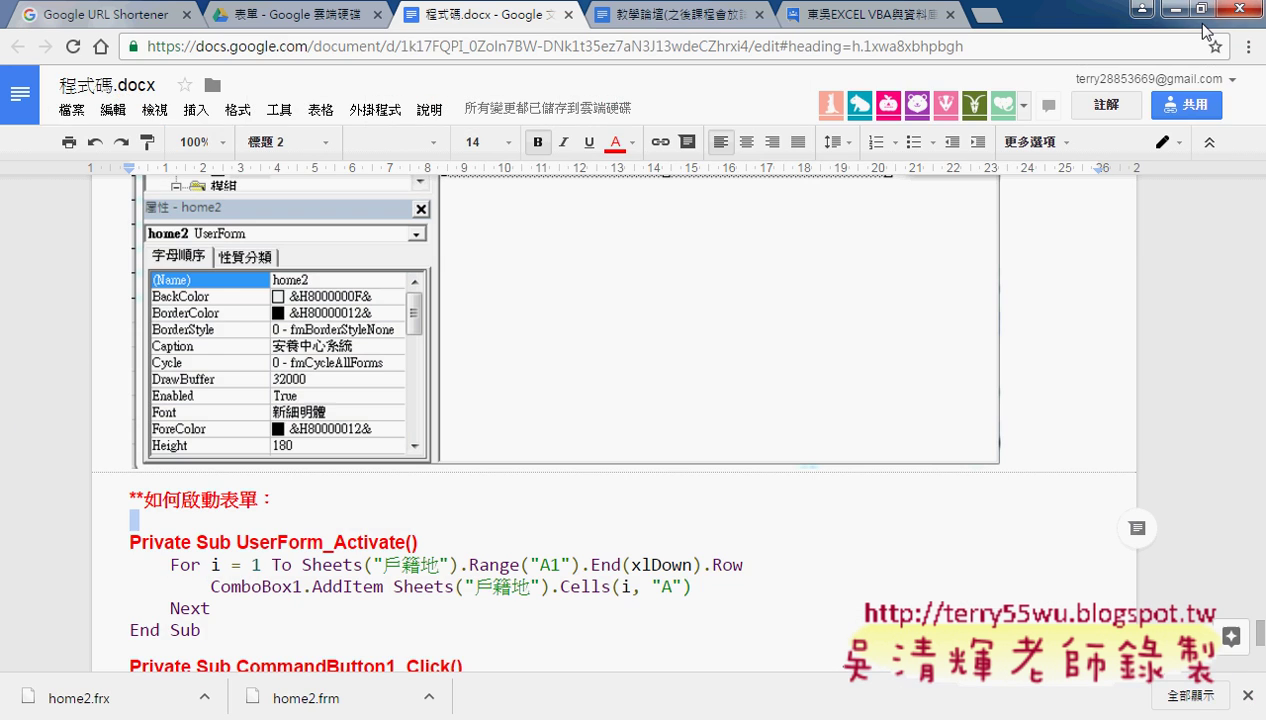
left_click(1174, 10)
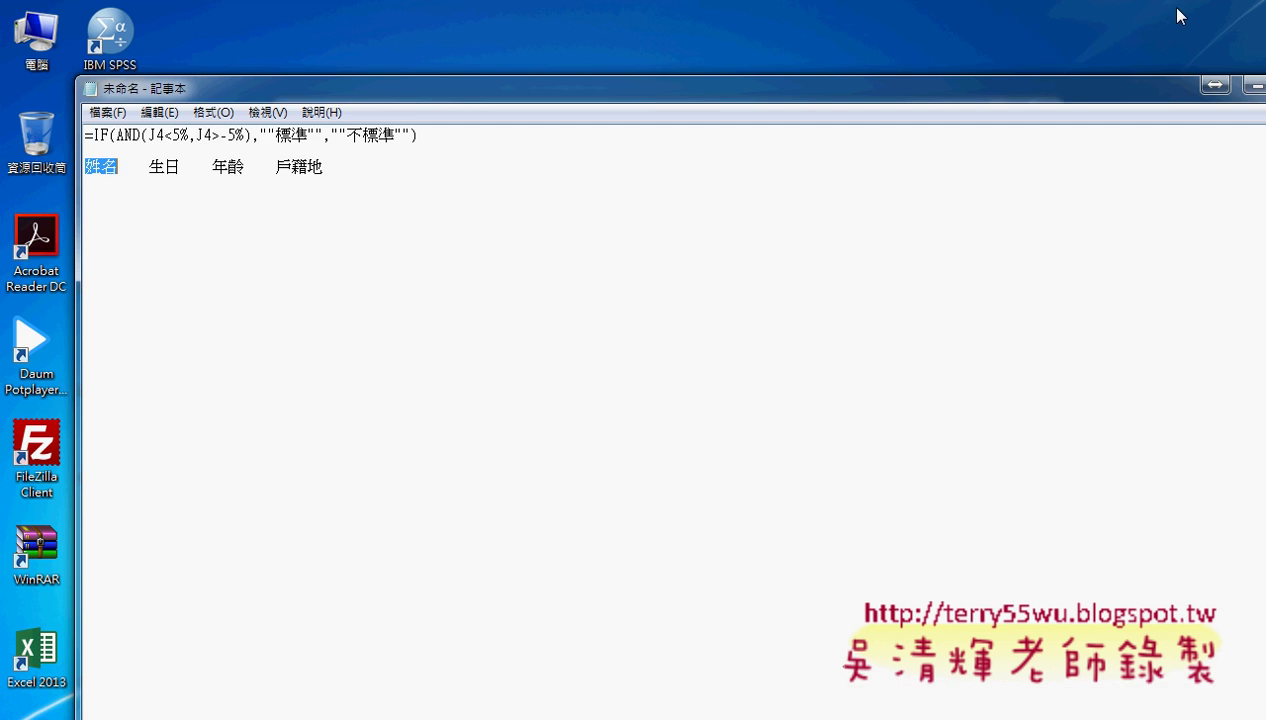
left_click(1254, 86)
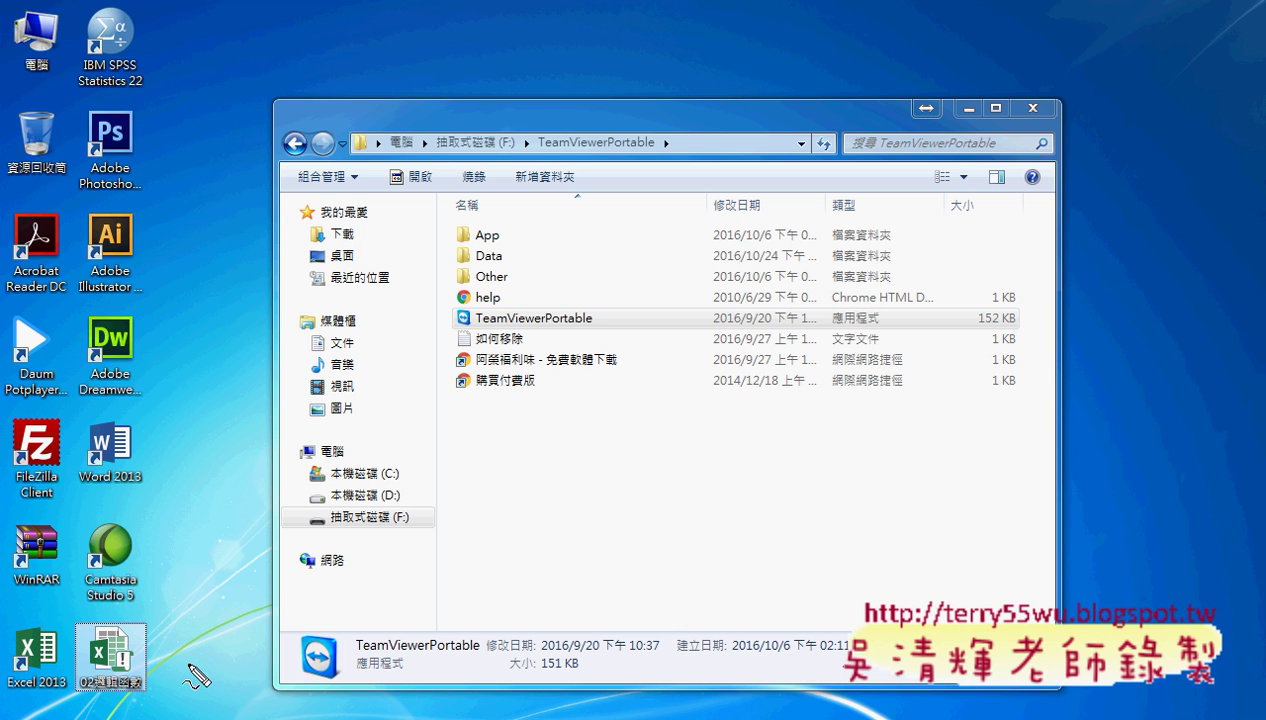
Annotate the workbook icon with a handwritten xlsm note, then open 02邏輯函數 from the desktop.
left_click_drag(135, 690, 145, 664)
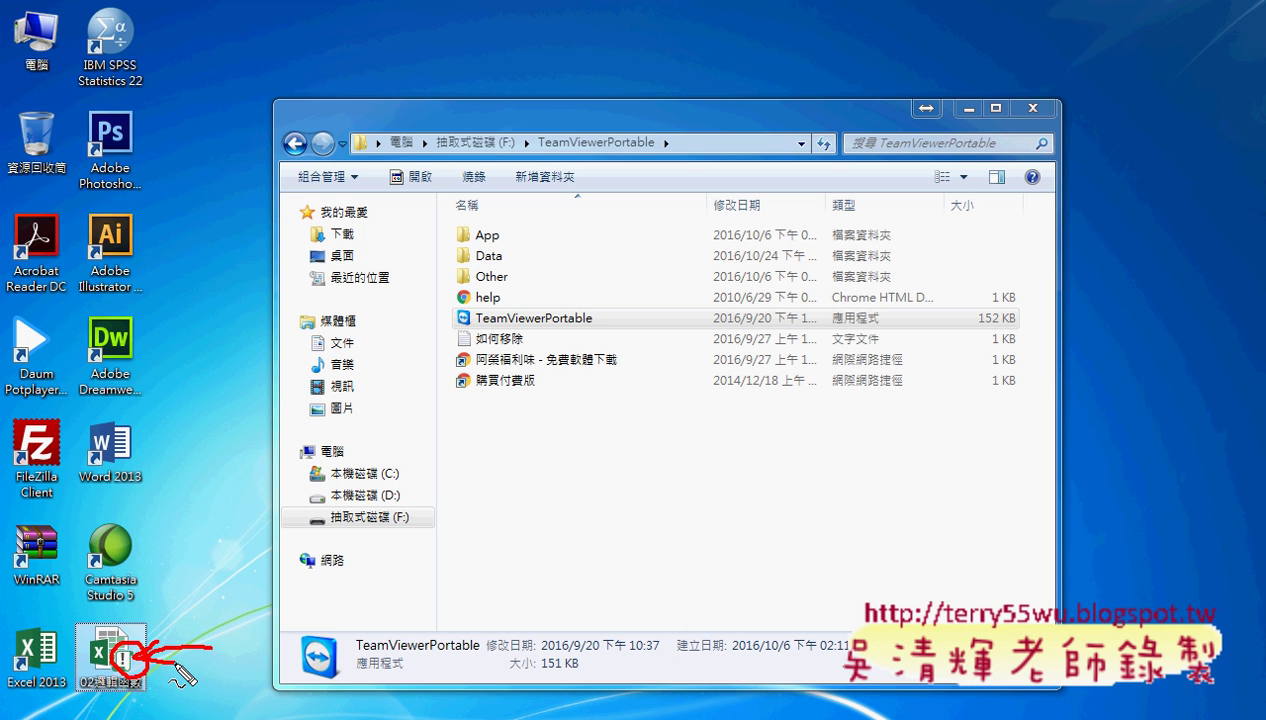
mouse_move(224, 491)
left_mouse_down()
mouse_move(202, 512)
mouse_move(227, 510)
left_mouse_up()
mouse_move(237, 444)
left_mouse_down()
mouse_move(236, 510)
mouse_move(261, 503)
mouse_move(250, 508)
left_mouse_up()
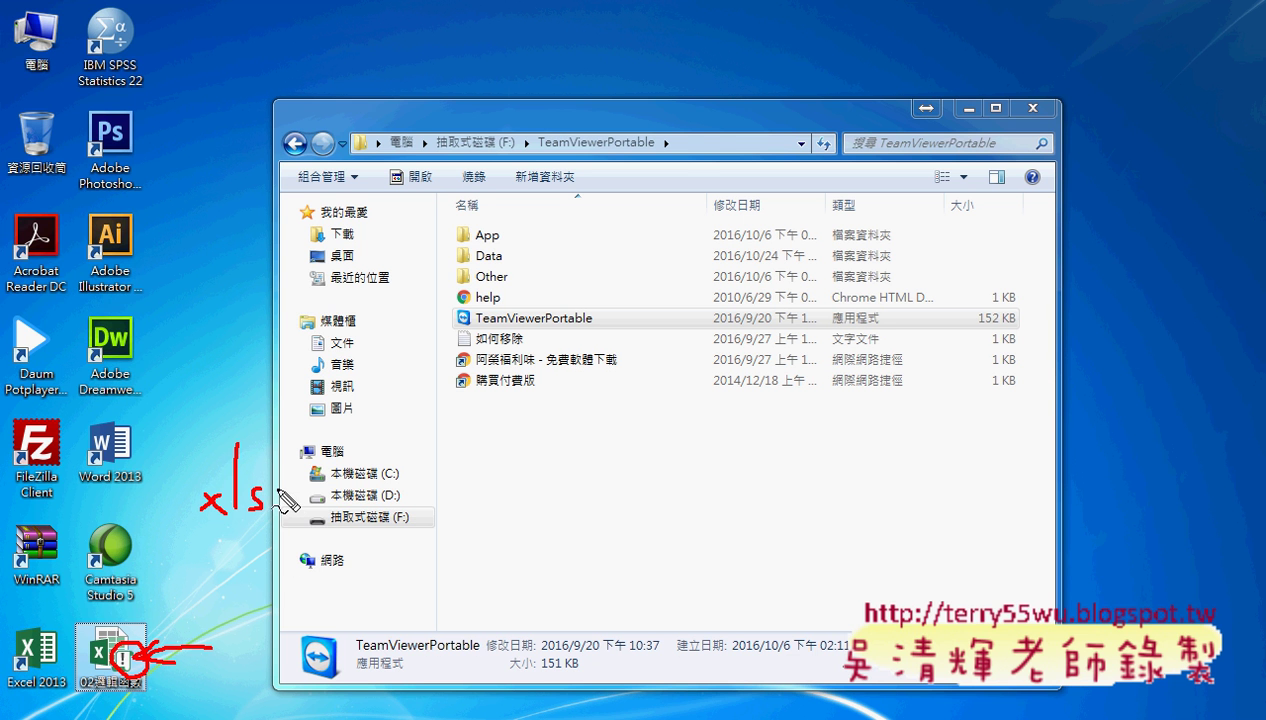
left_click_drag(273, 489, 304, 487)
left_click_drag(198, 528, 330, 530)
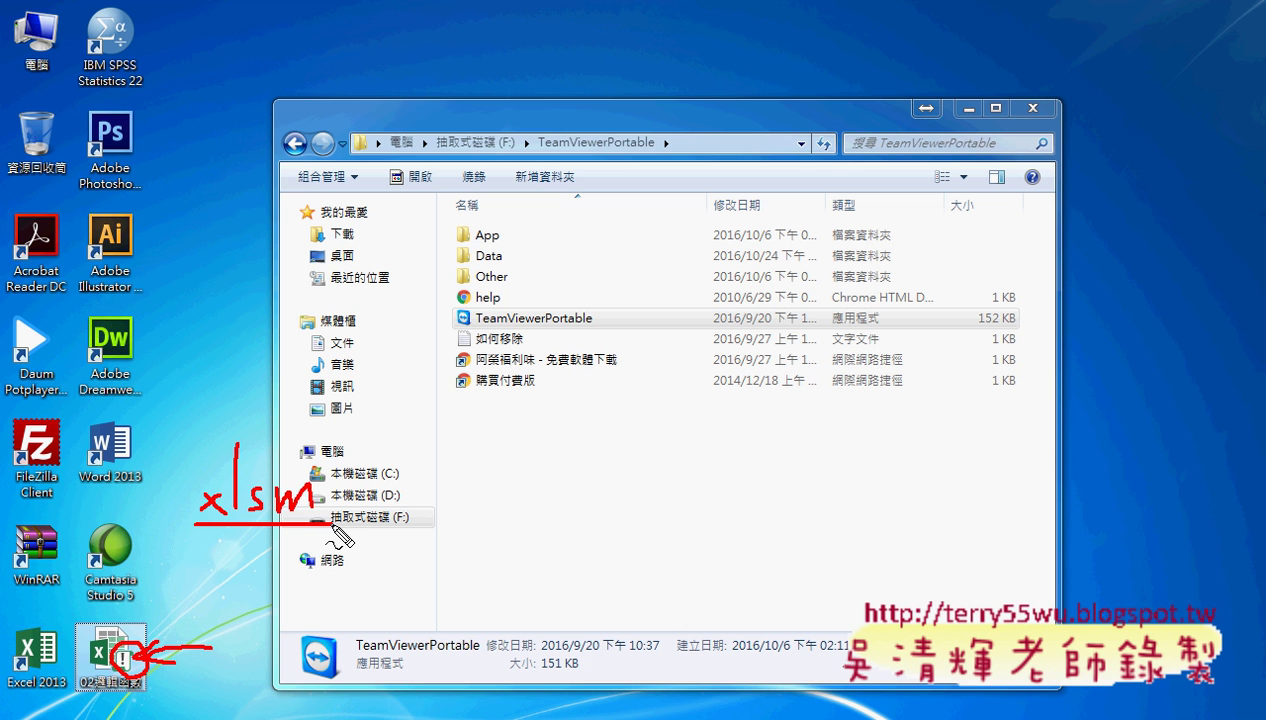
key("Escape")
double_click(110, 650)
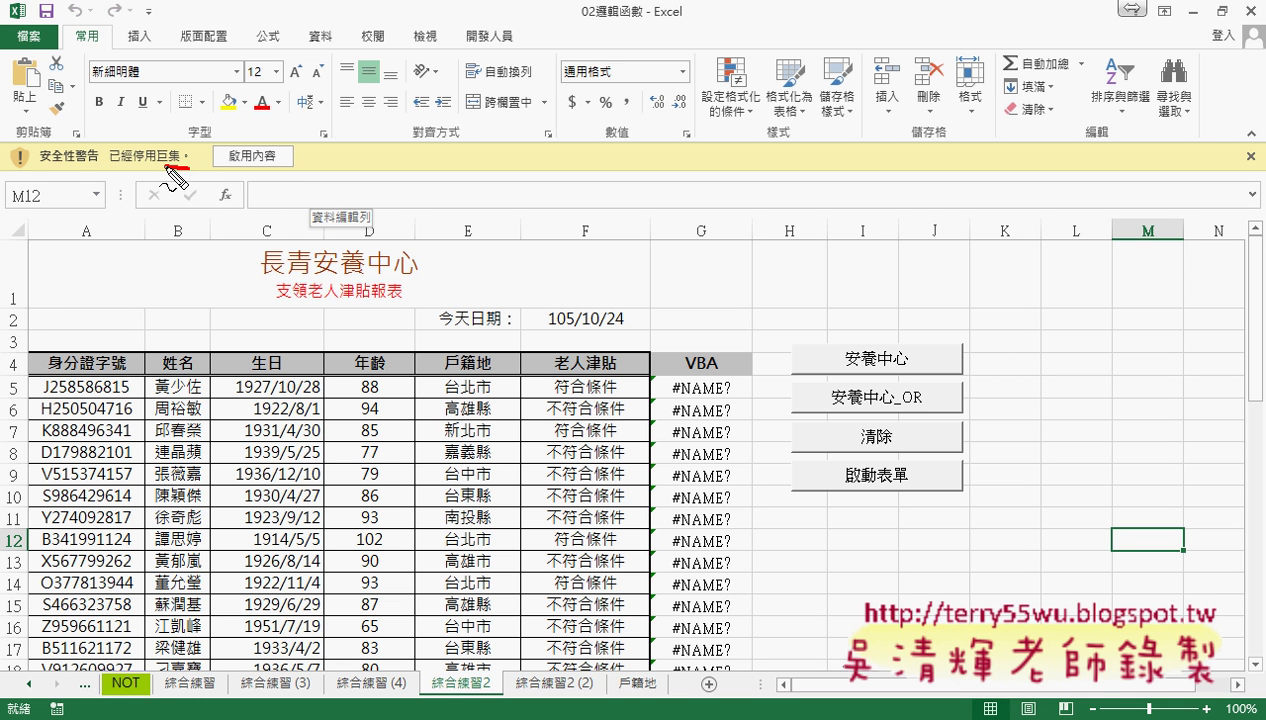
Mark up the macros-disabled warning bar, then click Enable Content to let the macros run.
left_click_drag(190, 169, 118, 165)
left_click_drag(232, 176, 292, 180)
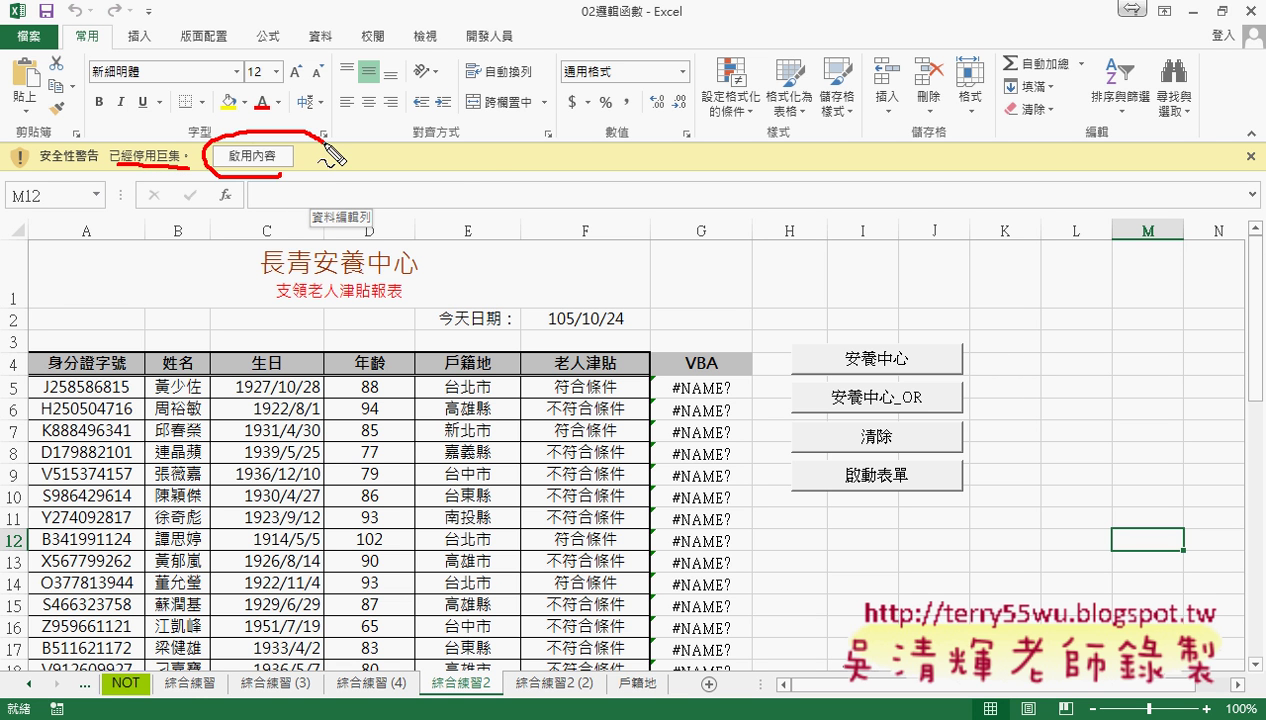
left_click_drag(495, 160, 340, 152)
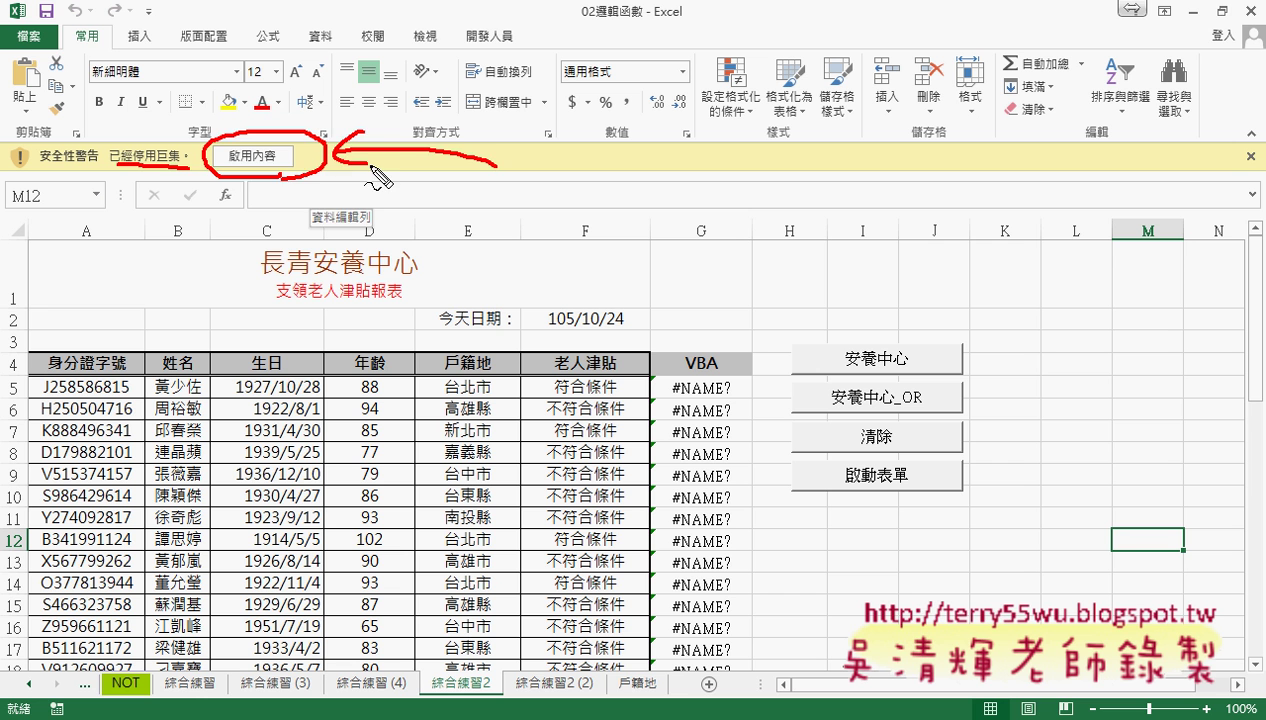
key("Escape")
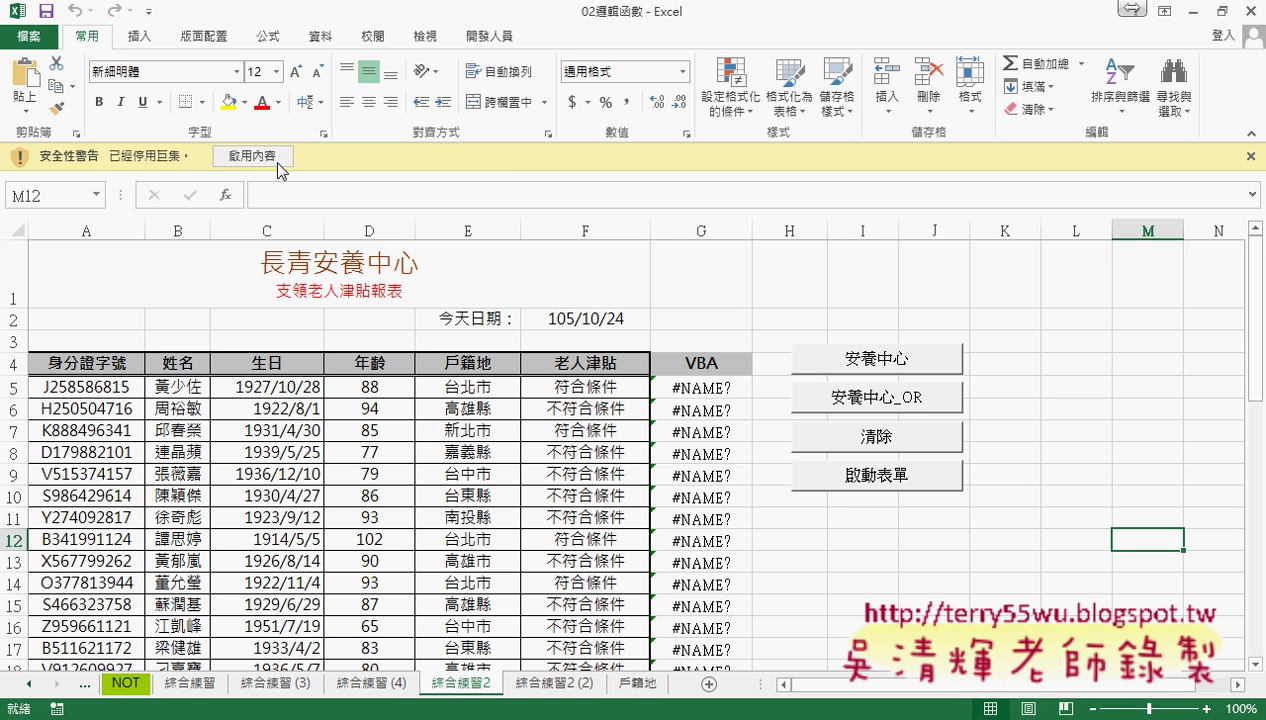
left_click(262, 157)
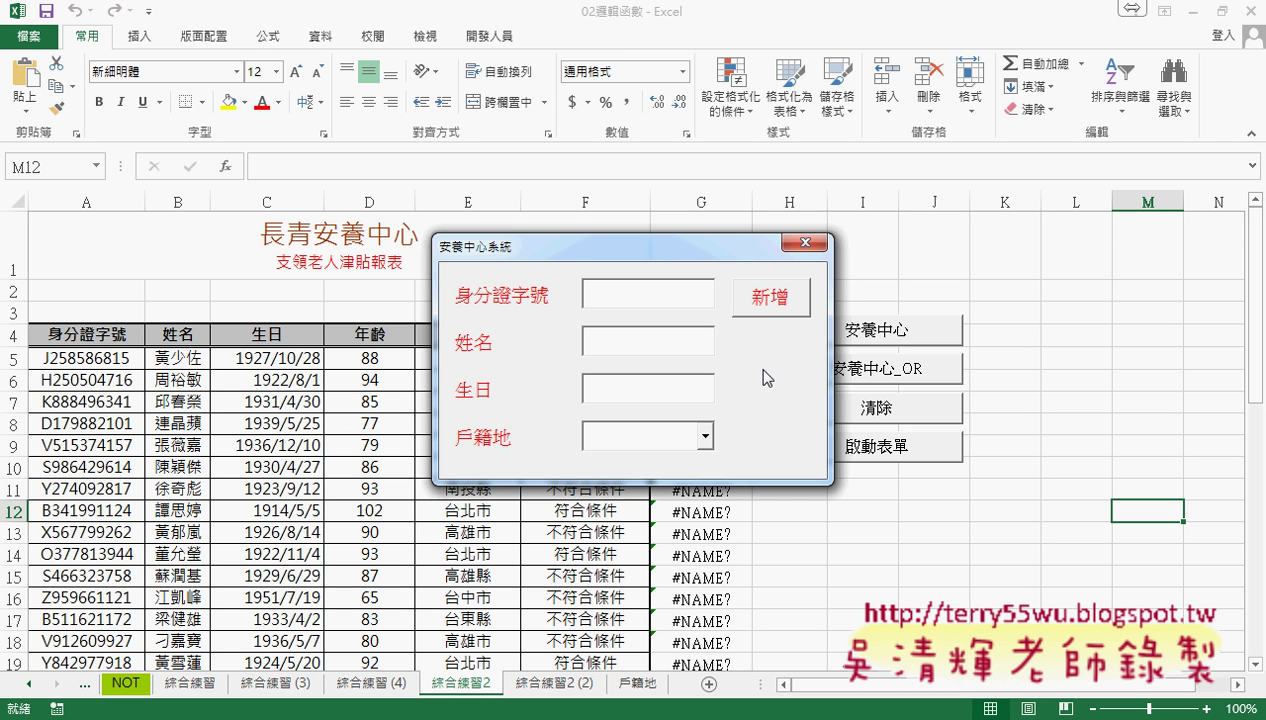
Try the form's 生日 box and 戶籍地 drop-down, then close the 安養中心系統 form.
left_click(605, 388)
left_click(706, 437)
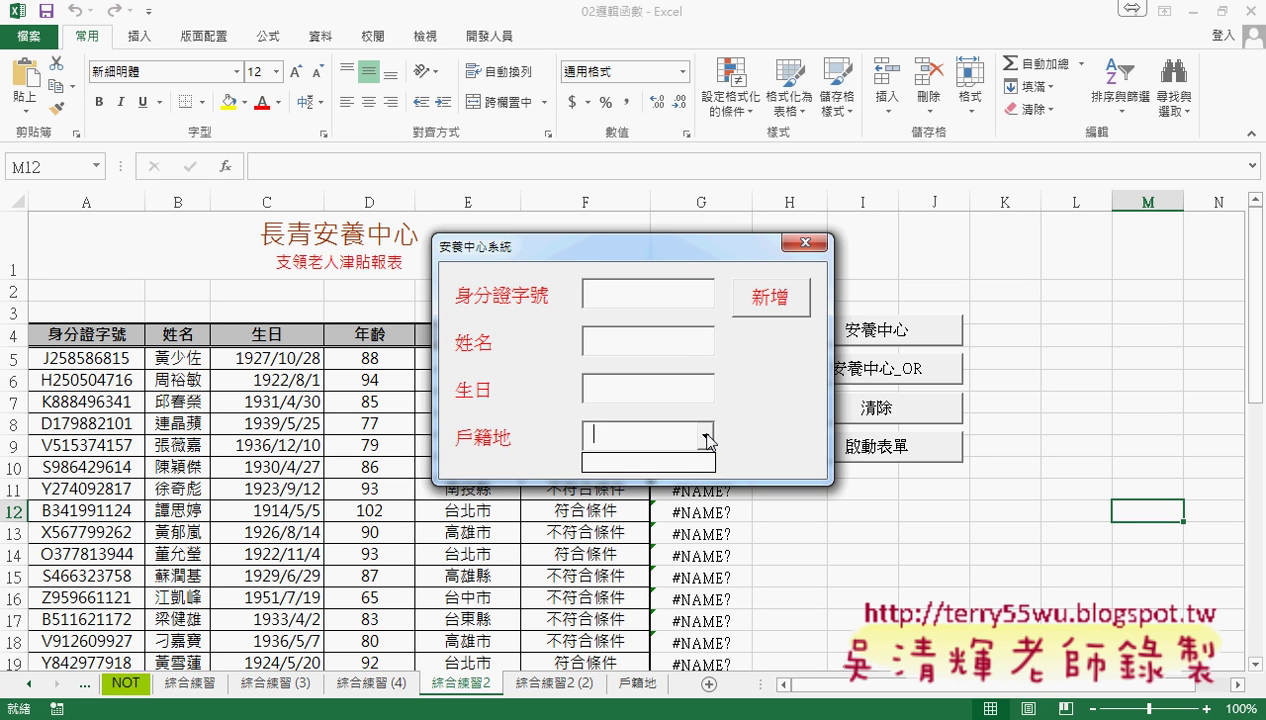
left_click(805, 242)
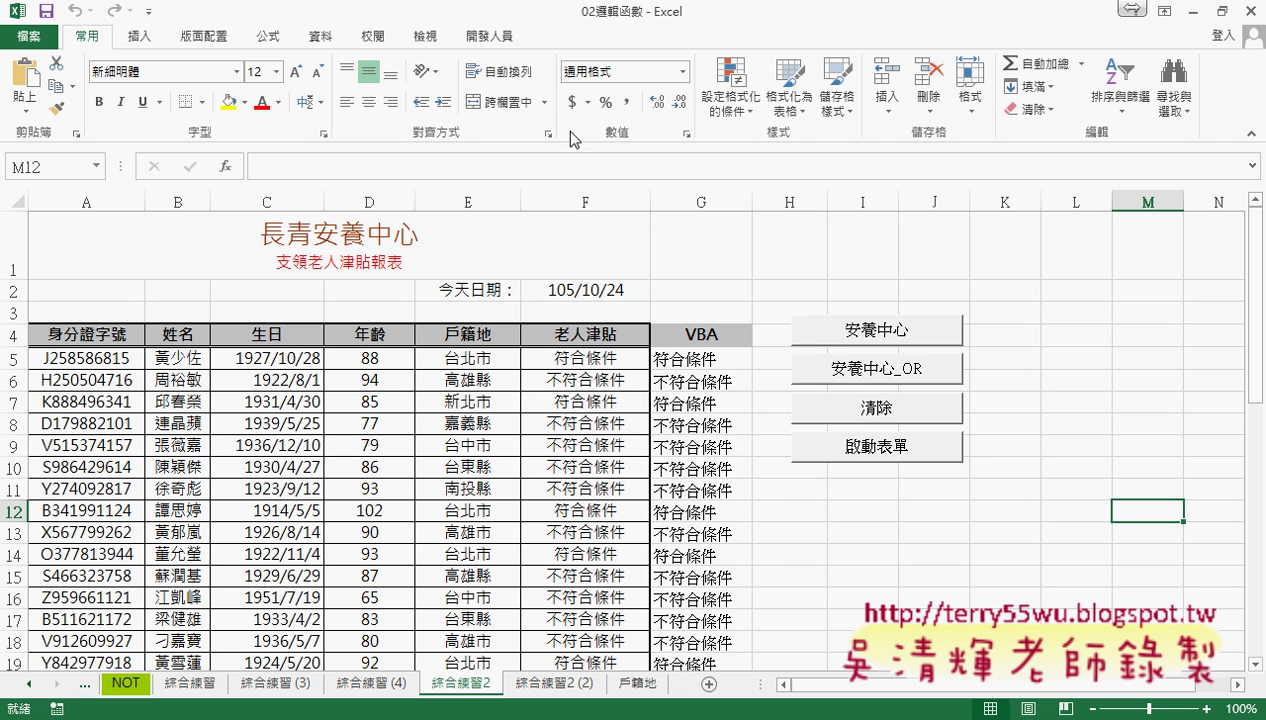
Open the Visual Basic editor and show Module1's 啟動表單 code beside the sheet.
left_click(489, 36)
left_click(37, 80)
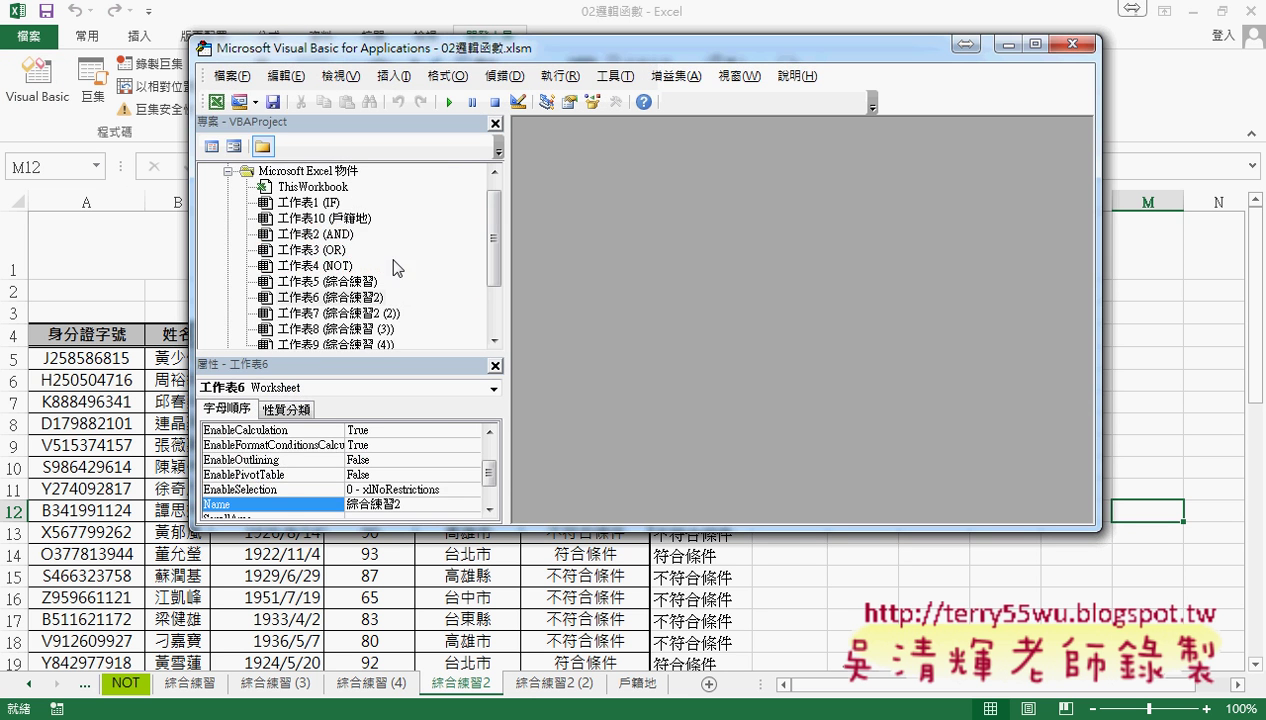
left_click_drag(488, 255, 490, 340)
double_click(280, 330)
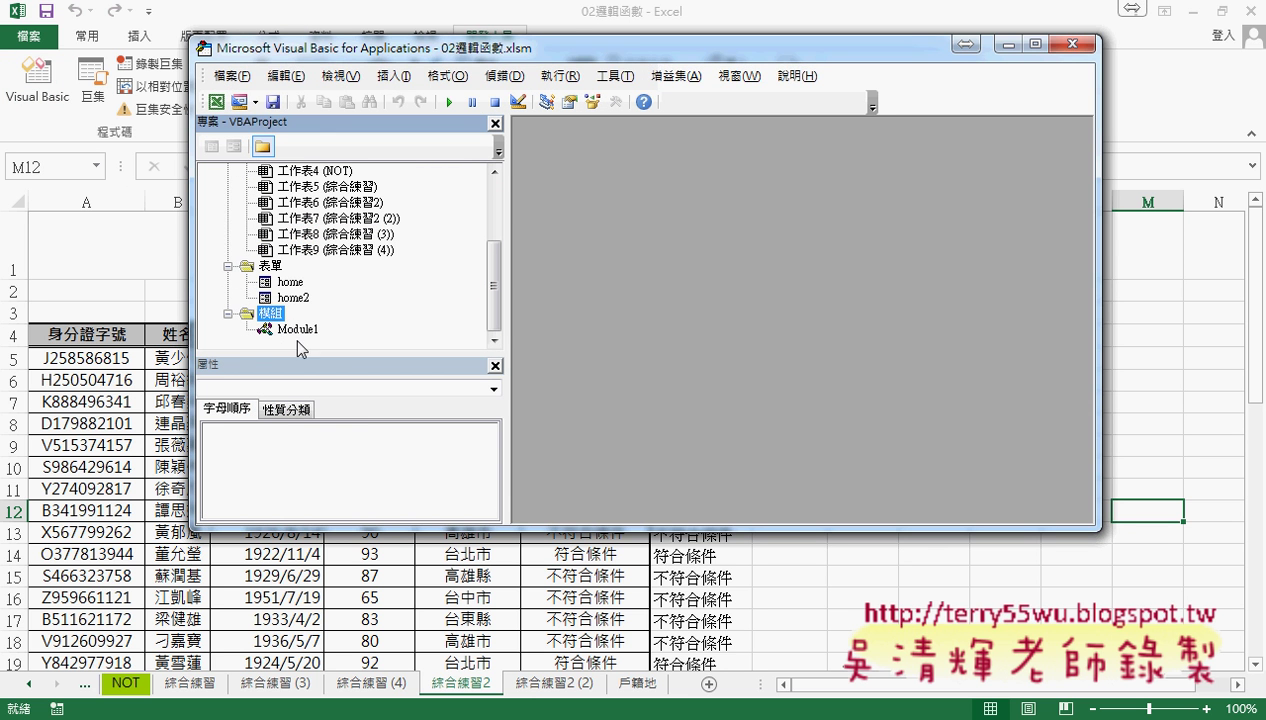
double_click(297, 329)
left_click_drag(1084, 223, 1100, 452)
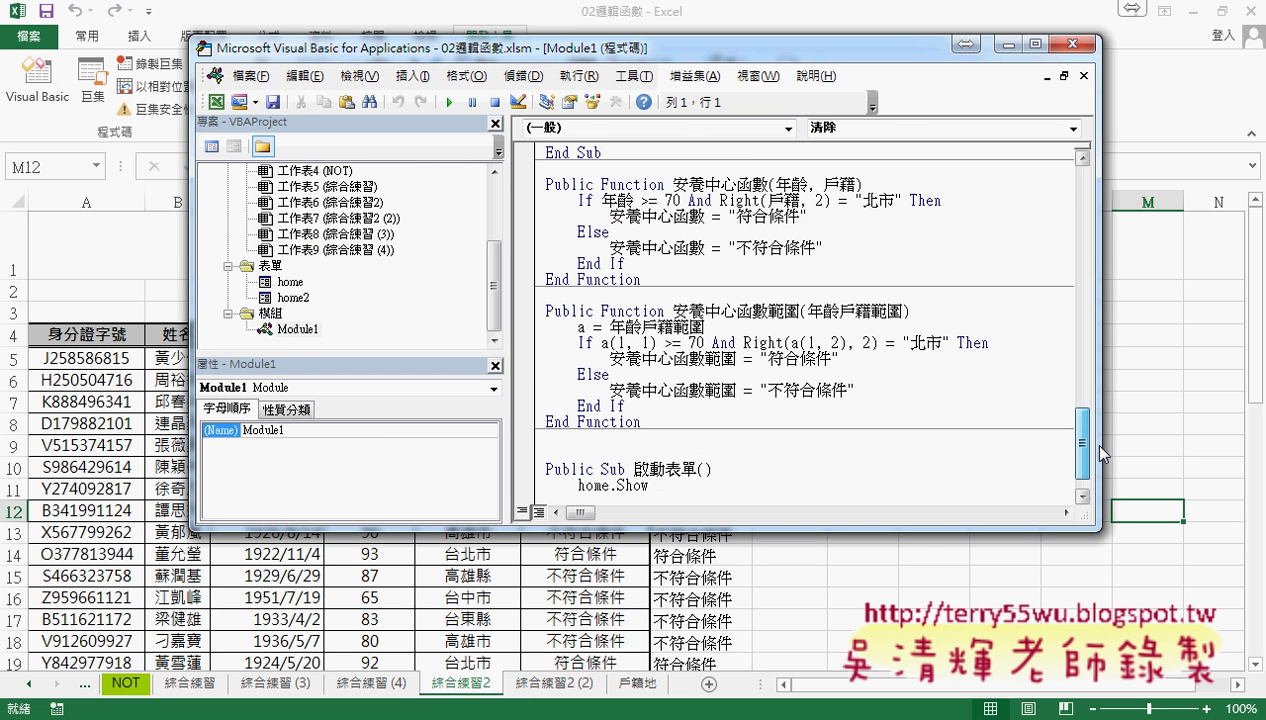
left_click_drag(849, 486, 527, 436)
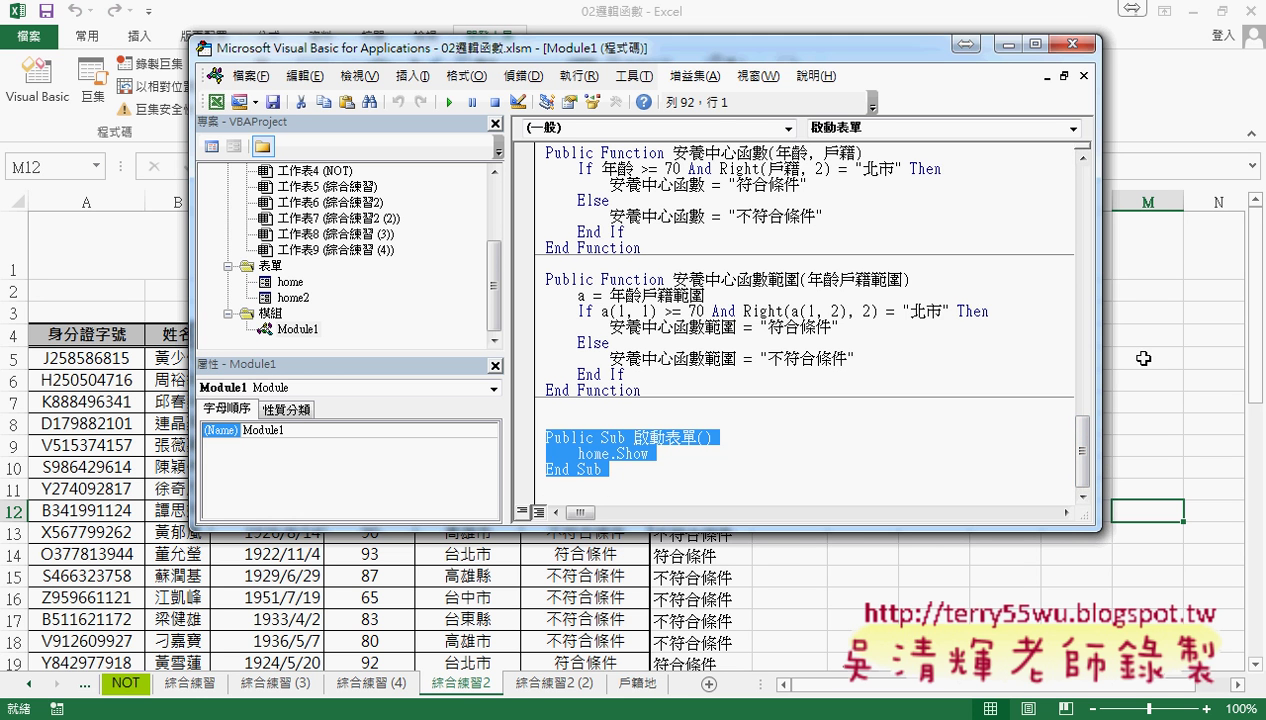
left_click_drag(1101, 352, 782, 356)
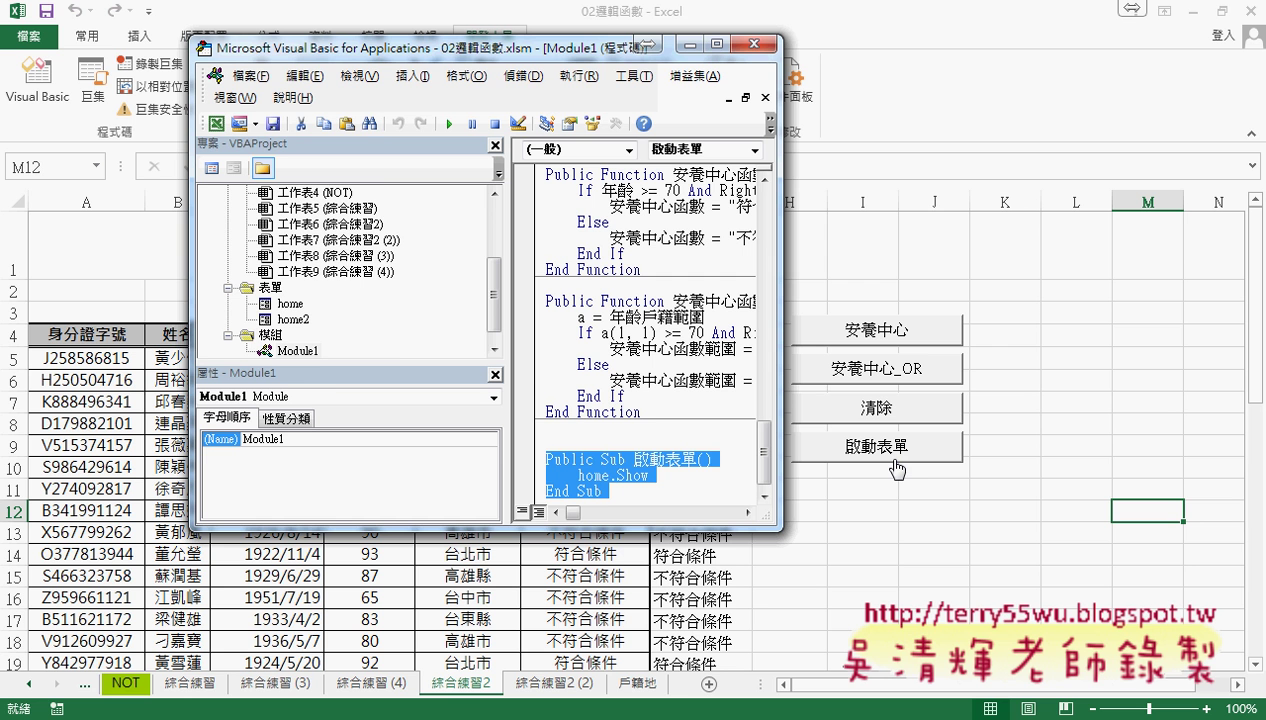
Open ThisWorkbook's code and select the Workbook_Open procedure with home.Show.
left_click_drag(494, 318, 489, 238)
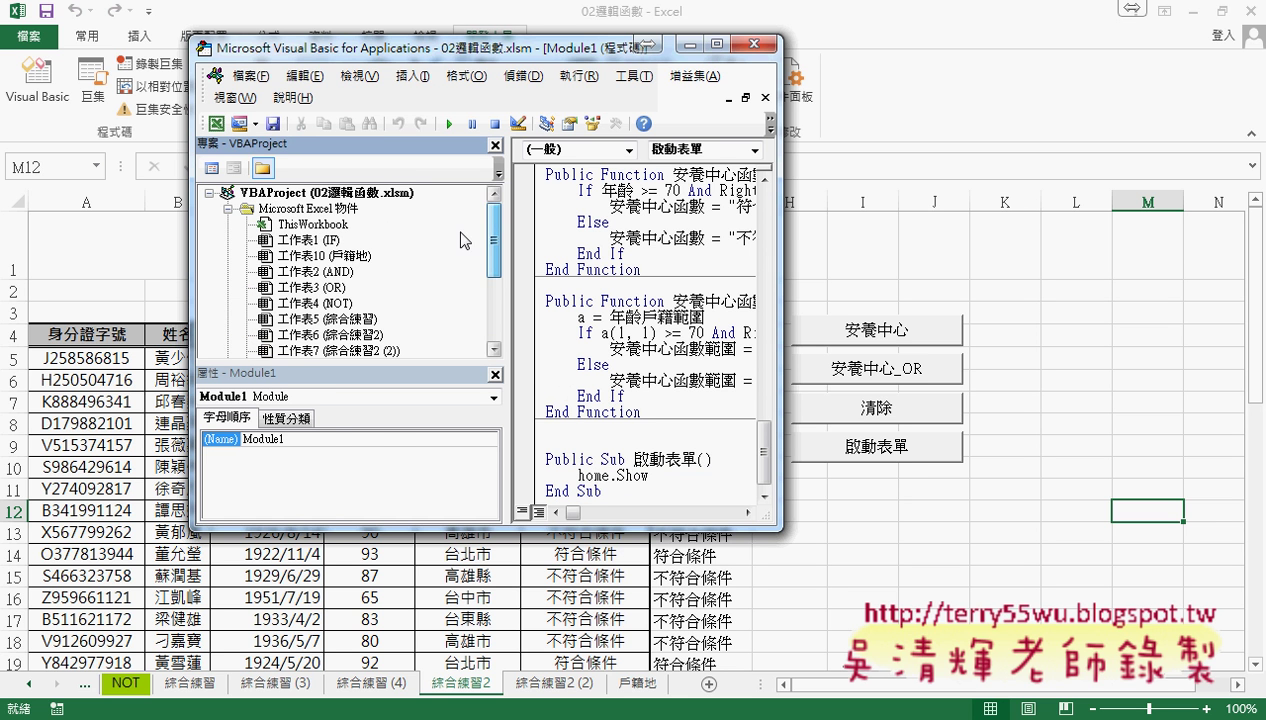
left_click(311, 225)
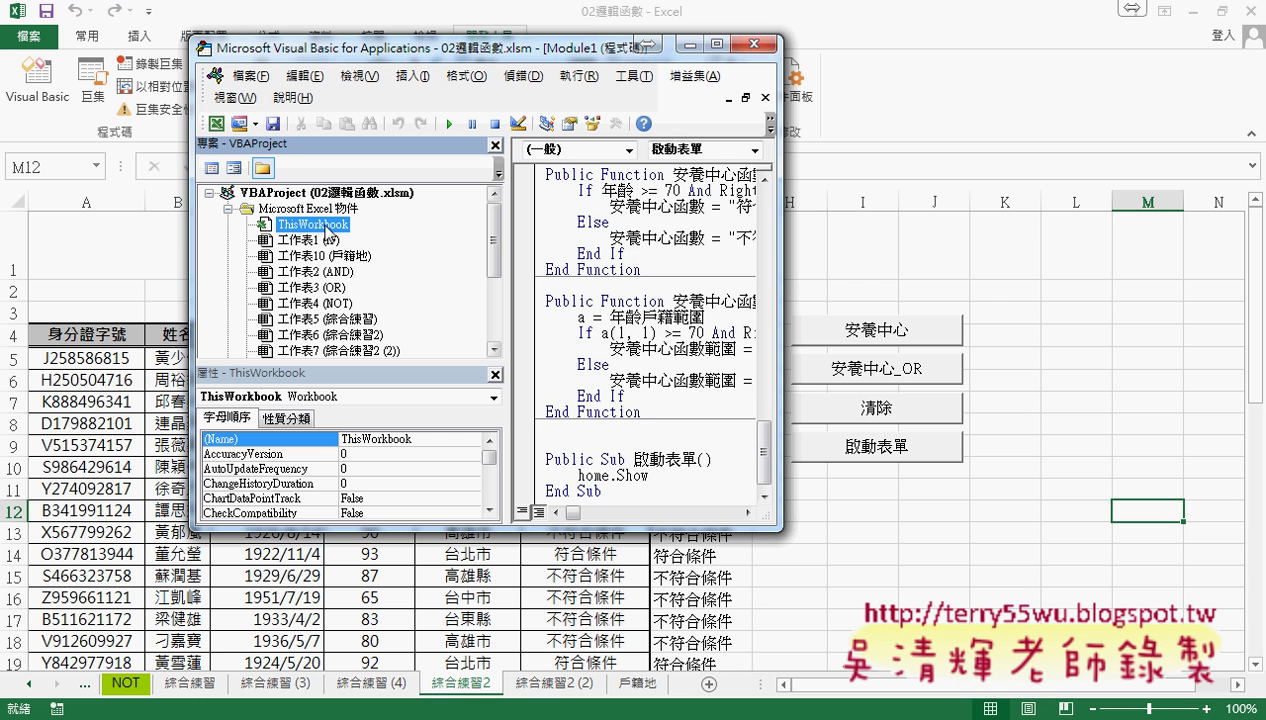
double_click(322, 226)
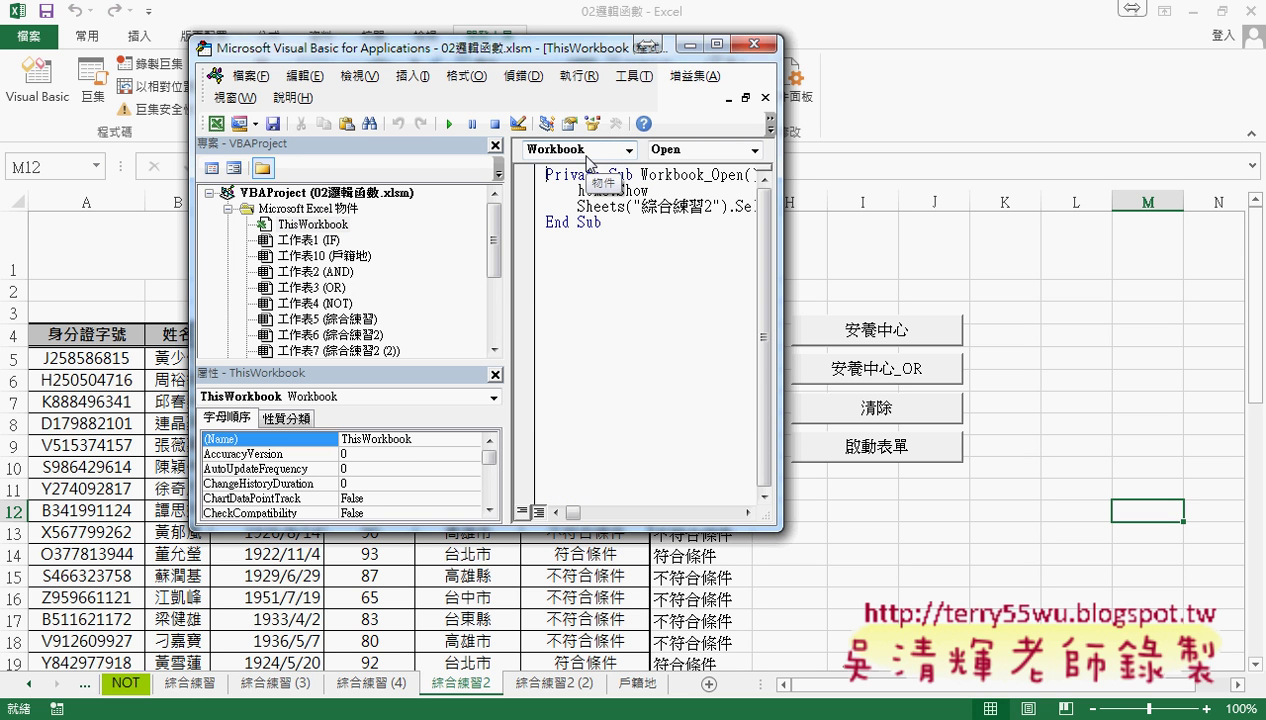
left_click_drag(777, 200, 928, 200)
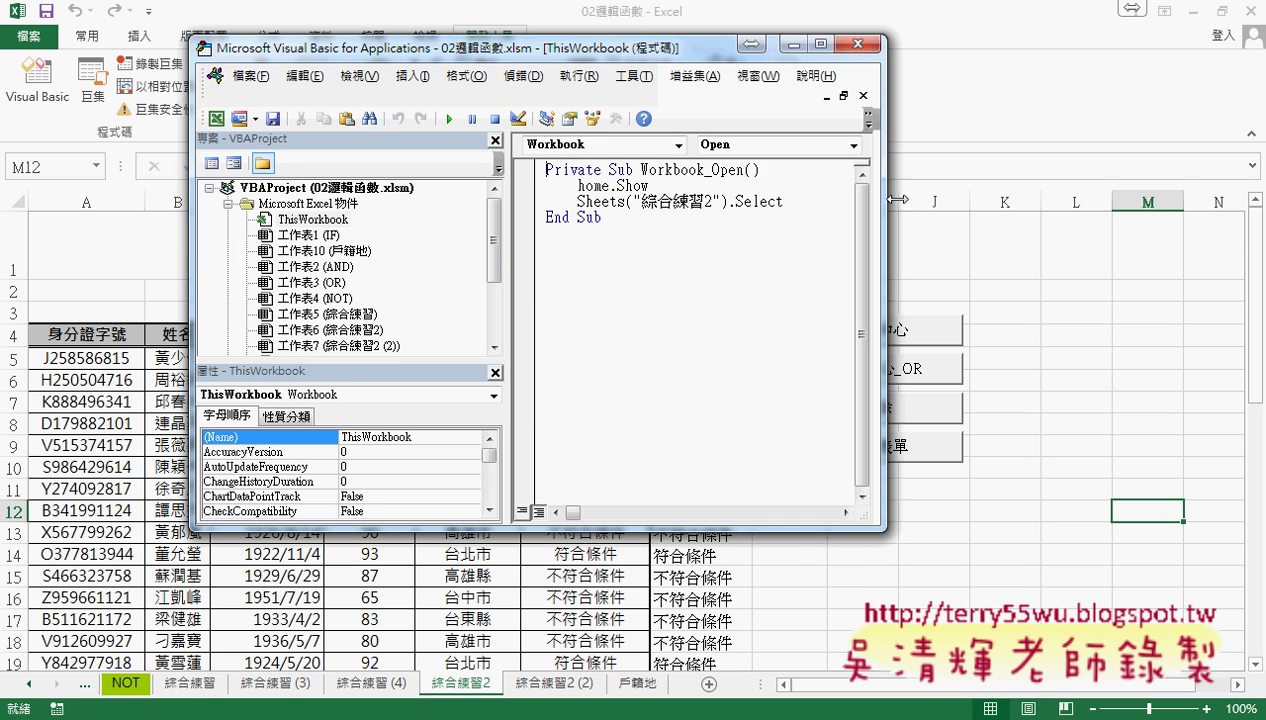
left_click_drag(716, 208, 533, 166)
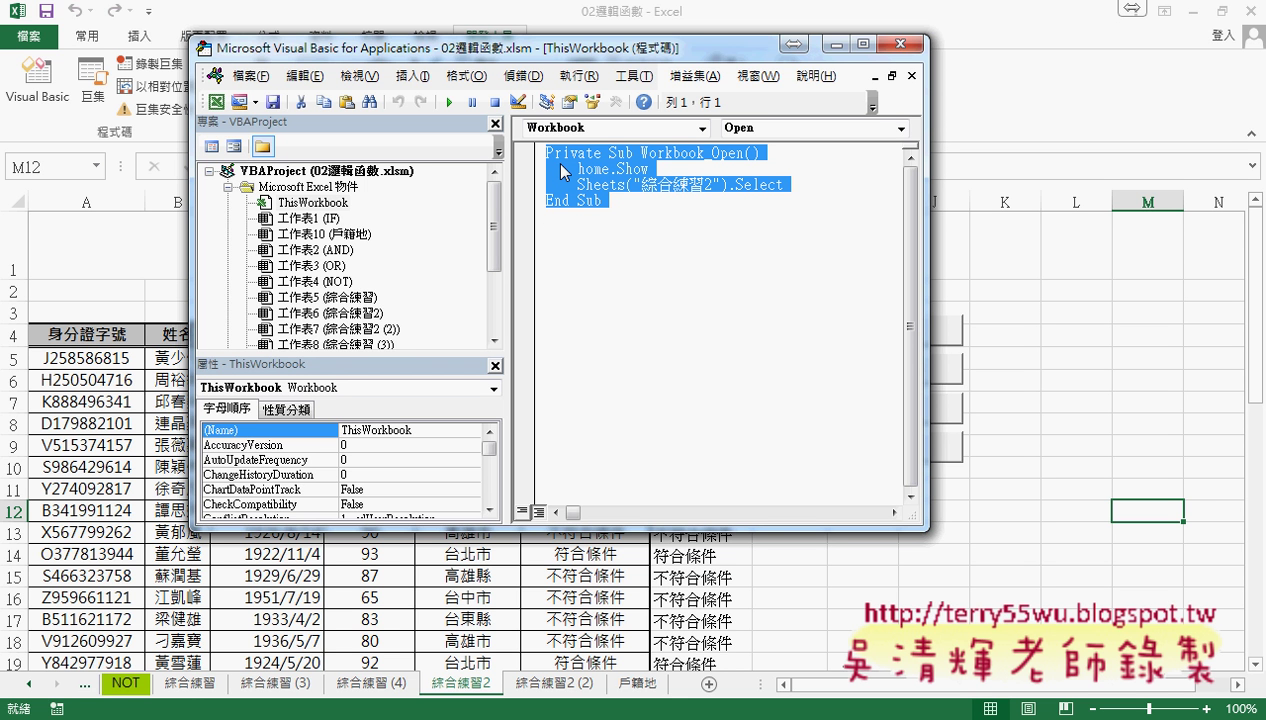